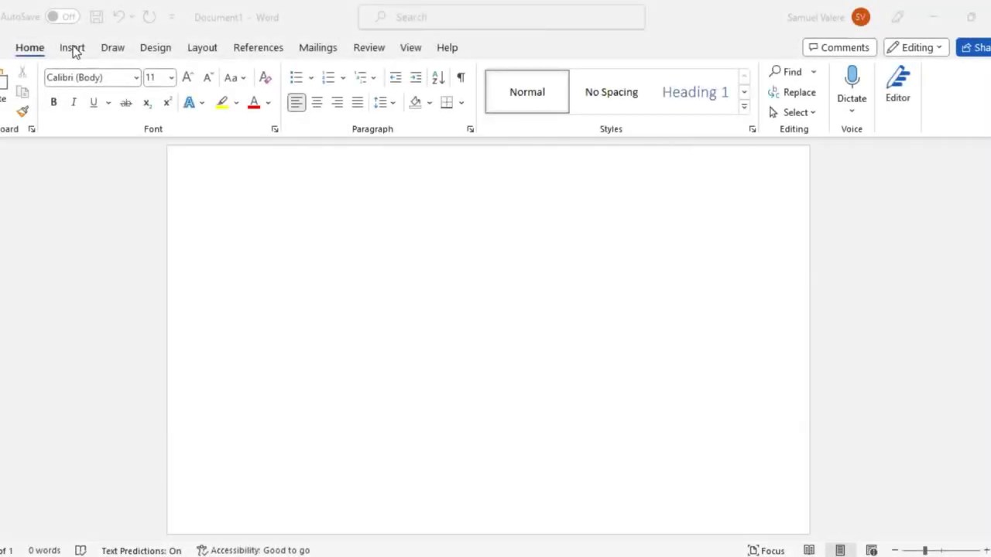
Draw a blue rectangle along the page's right edge, stretched up to the page top
click(73, 49)
click(194, 73)
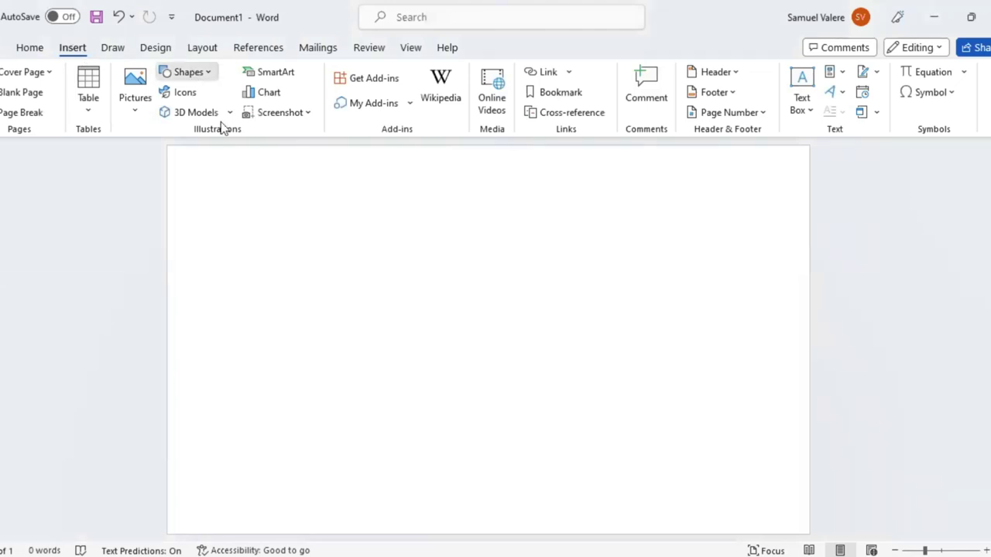
click(213, 113)
drag(612, 190, 809, 534)
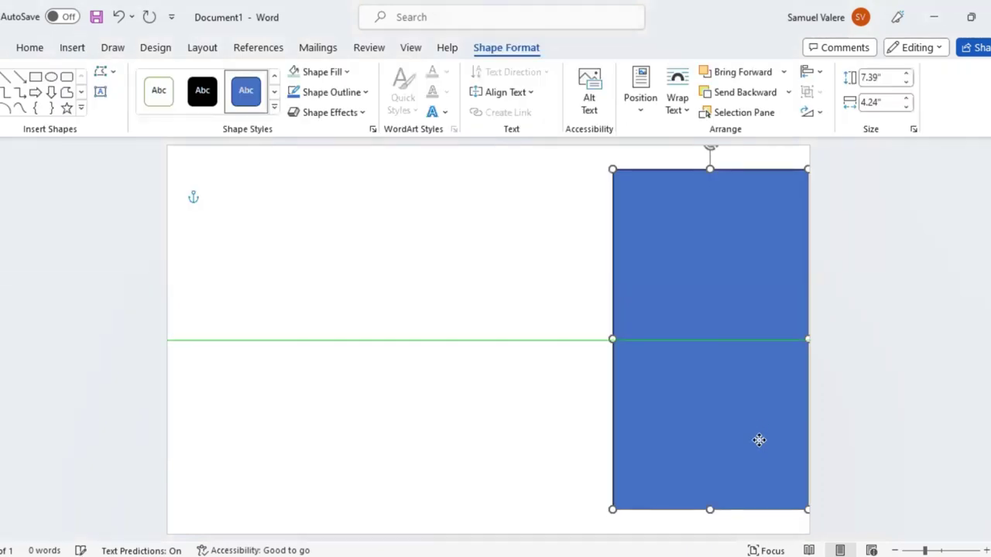
drag(759, 468, 760, 453)
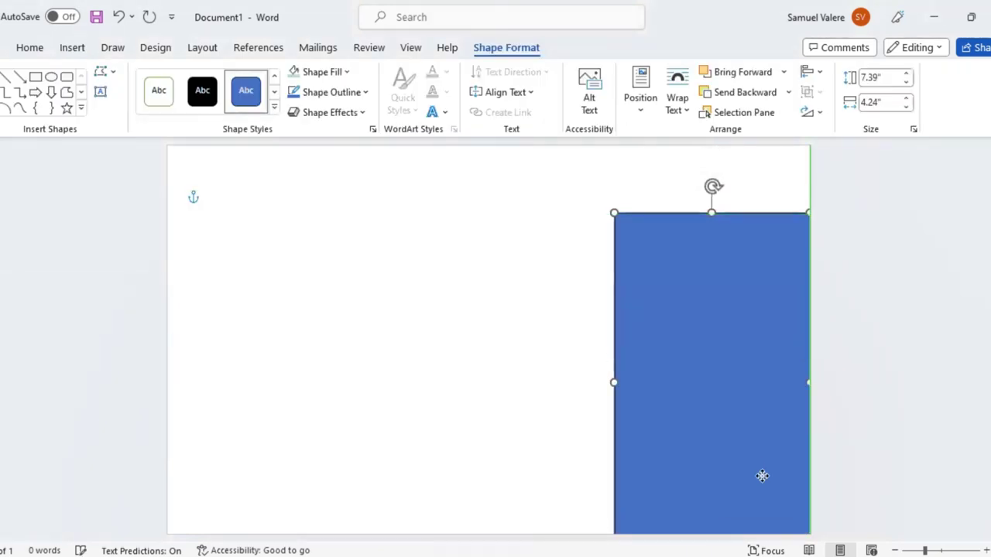
drag(711, 195, 712, 145)
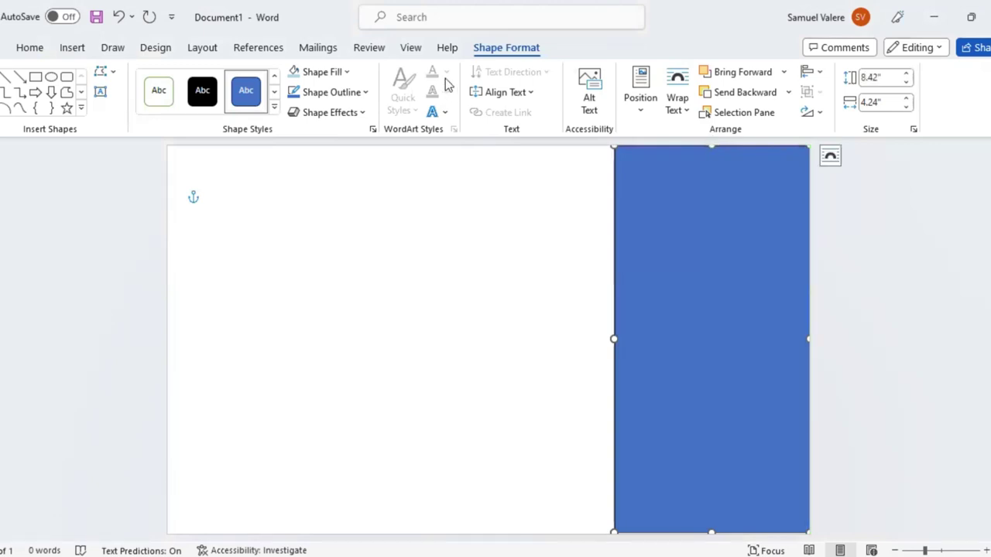
Remove the rectangle's outline with Shape Outline > No Outline
click(366, 92)
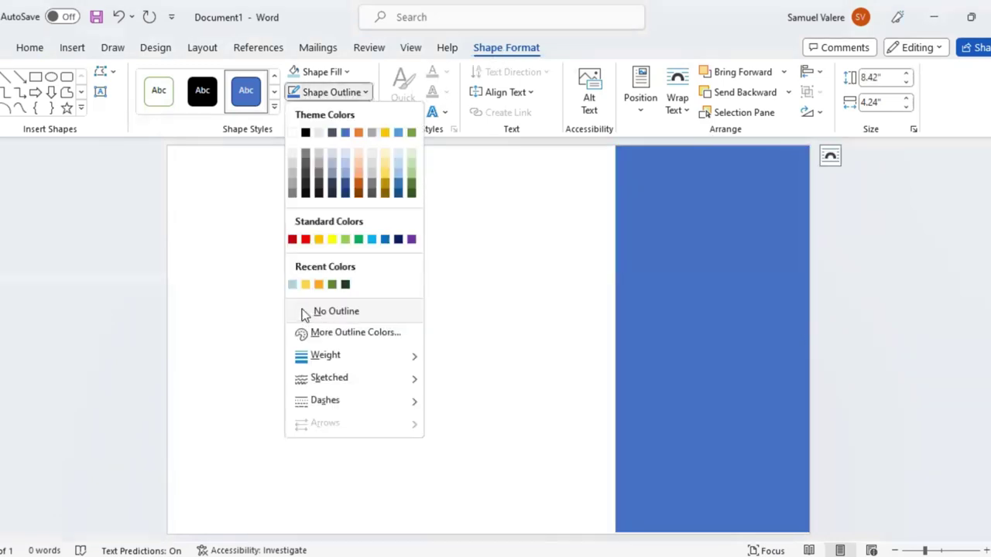
click(304, 312)
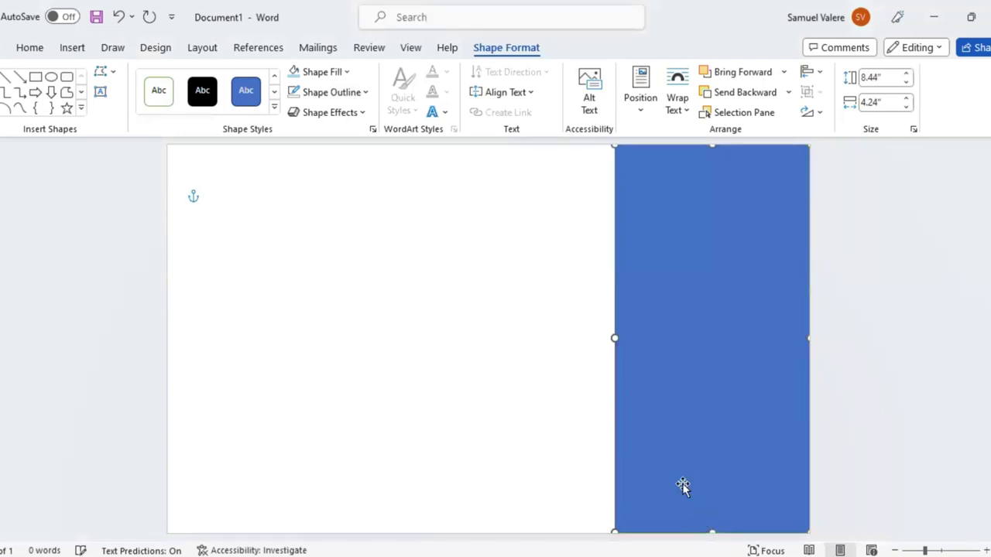
right_click(666, 276)
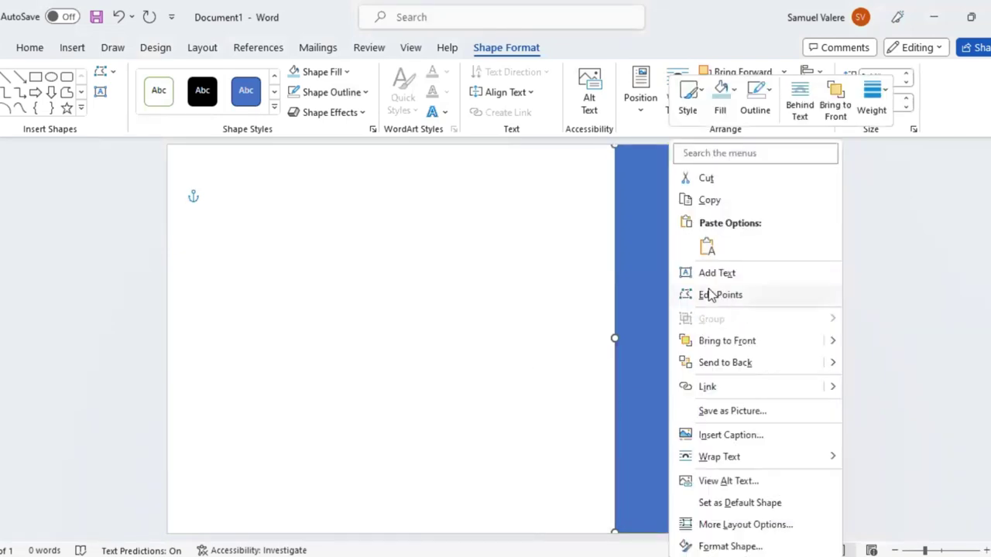
Use Edit Points to shift the left corners and bow the left edge into a concave curve
click(711, 295)
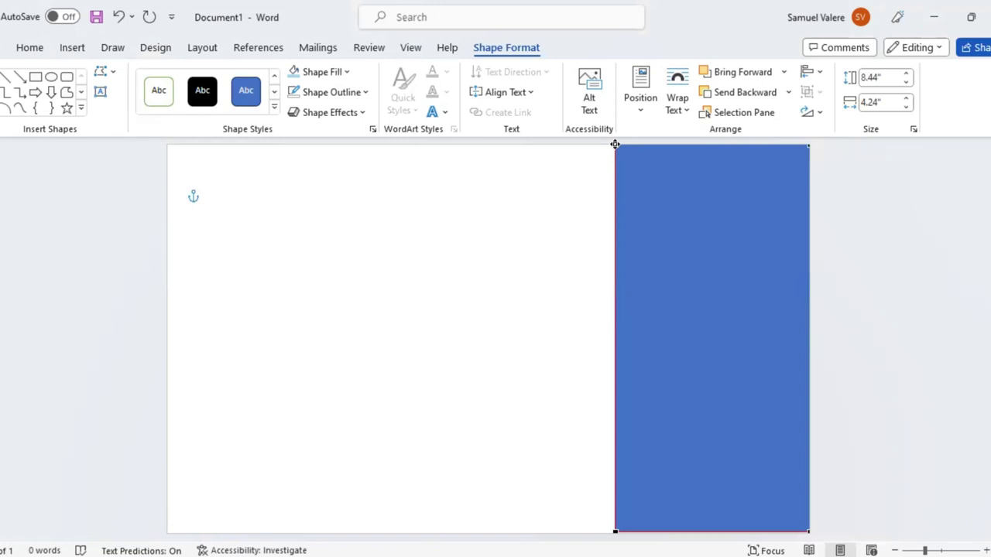
drag(615, 144, 730, 147)
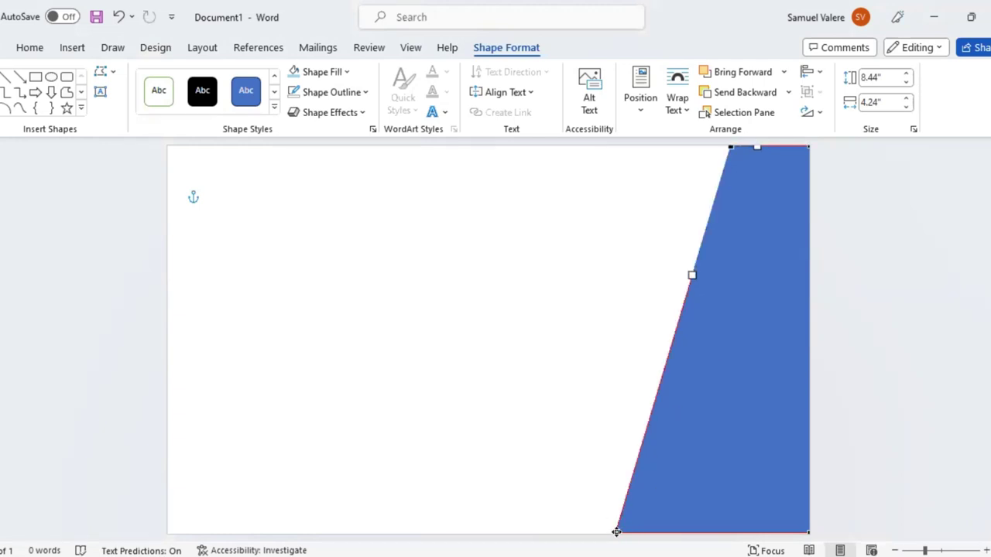
drag(615, 532, 526, 532)
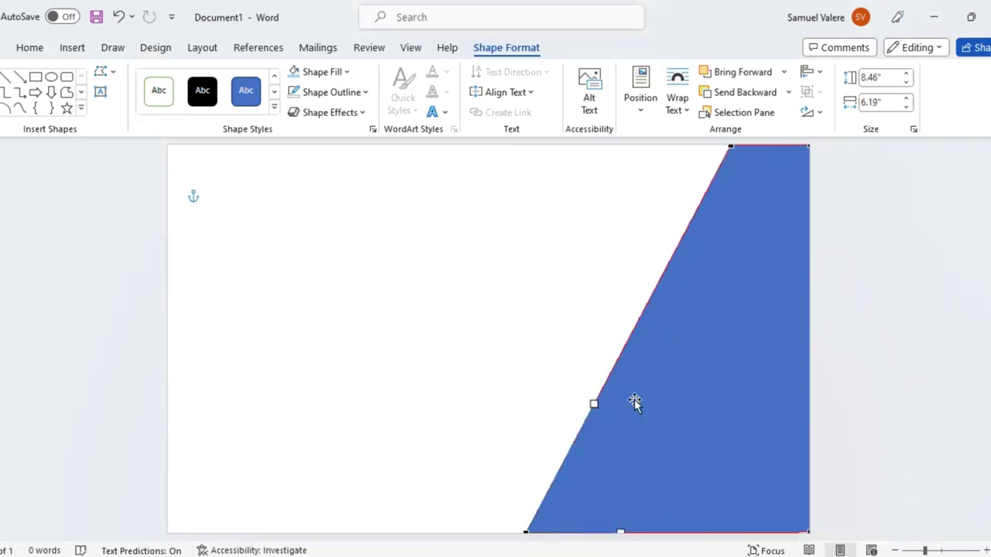
drag(594, 404, 712, 433)
click(731, 146)
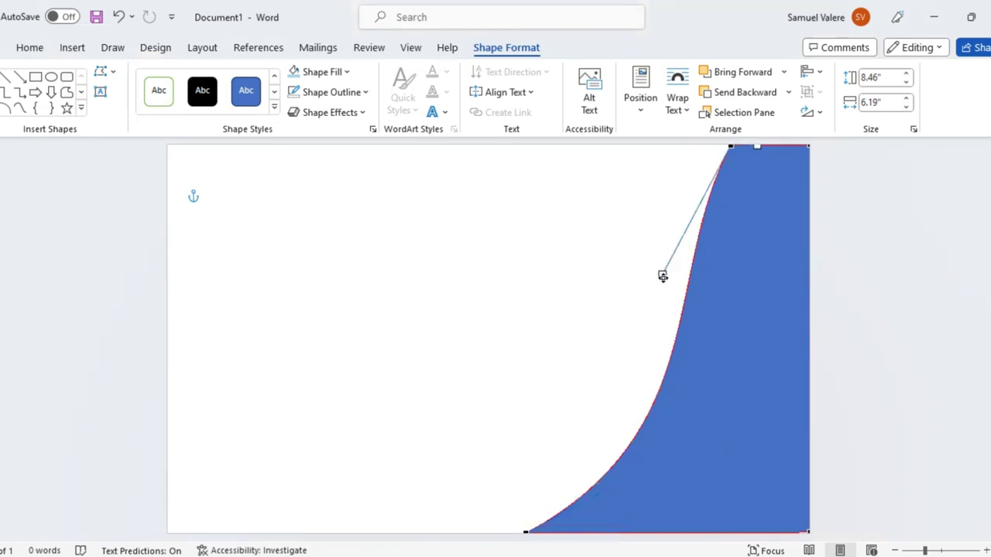
mouse_move(692, 285)
mouse_down()
mouse_move(776, 307)
mouse_move(757, 304)
mouse_up()
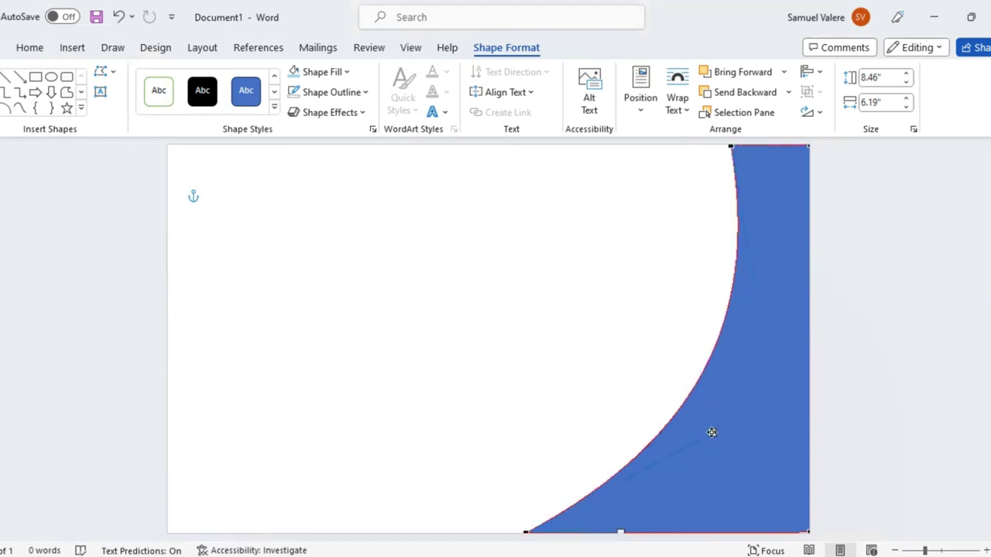
drag(703, 426, 678, 435)
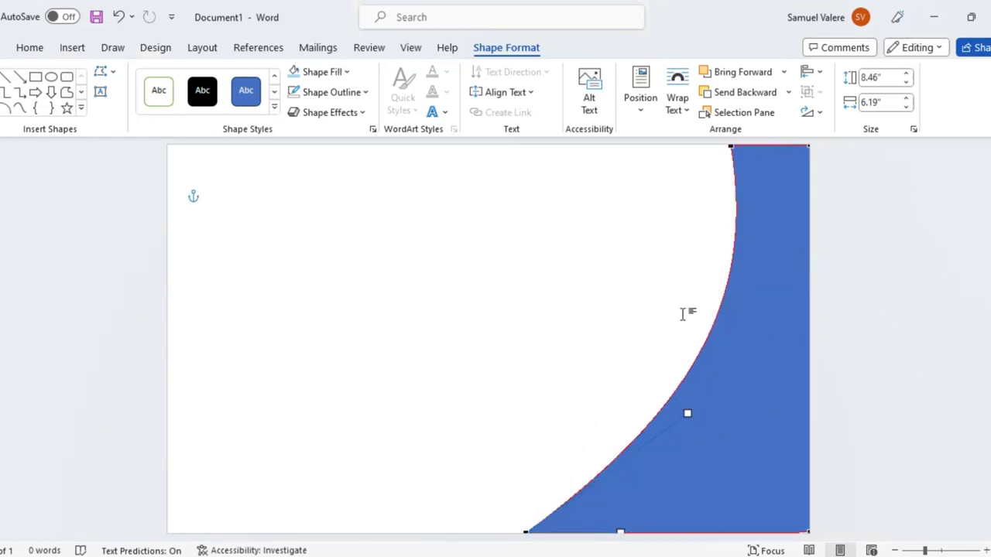
Fill the curved shape with dark green
click(588, 297)
click(740, 380)
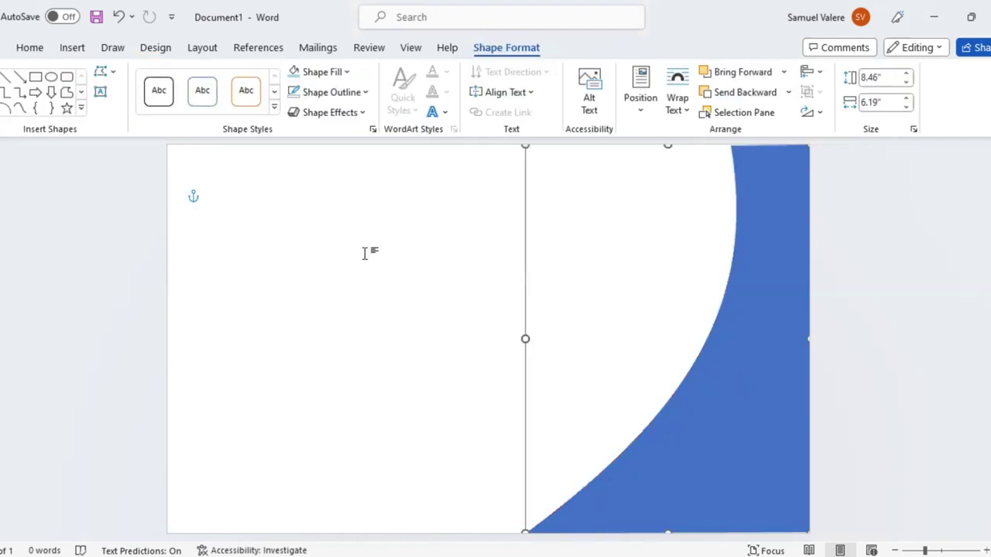
click(347, 72)
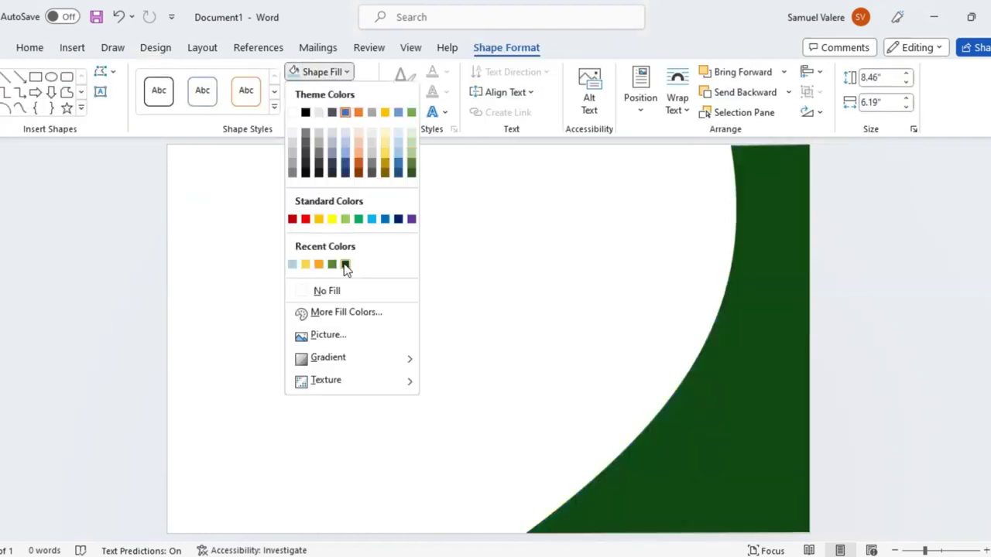
click(750, 353)
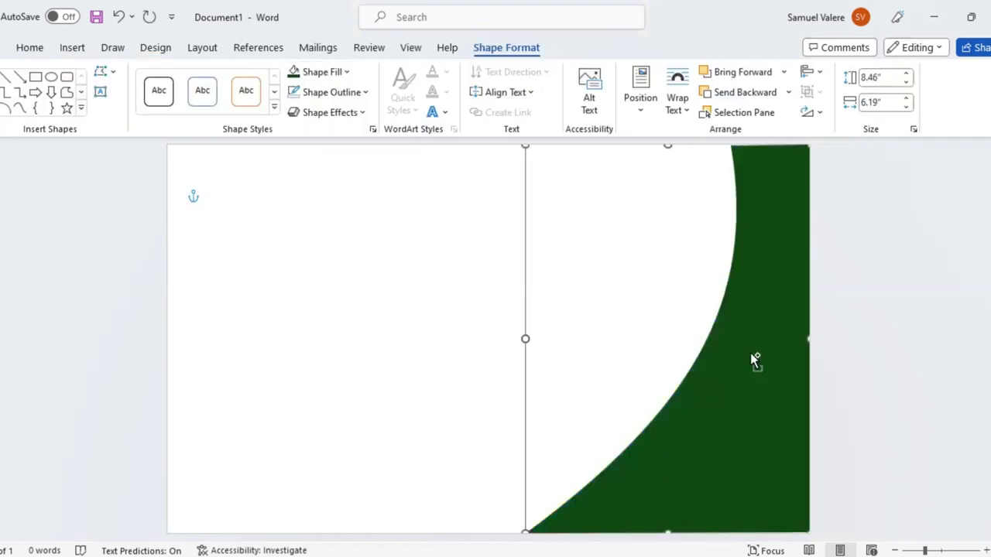
Copy the green shape to the left, flip it vertically and nudge it right
drag(750, 353, 581, 347)
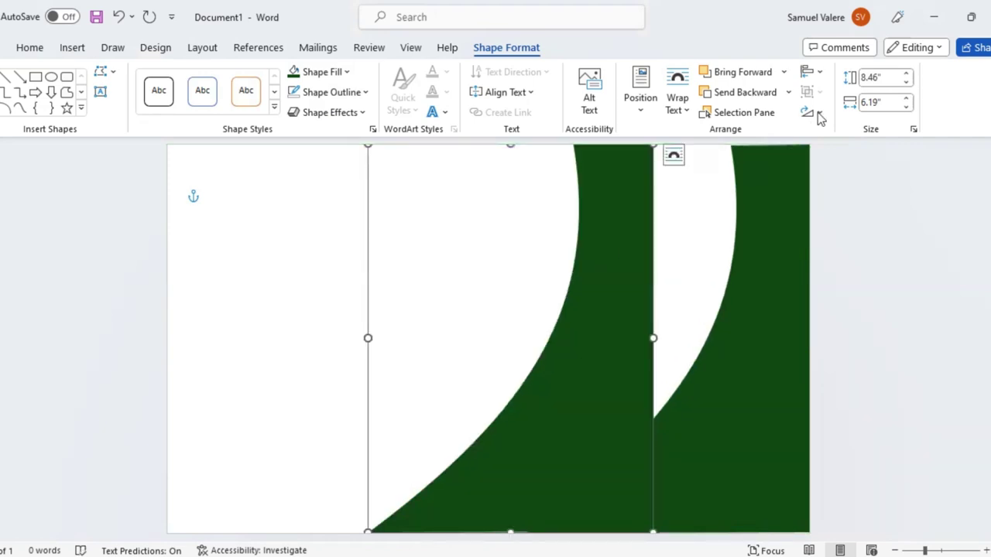
click(819, 113)
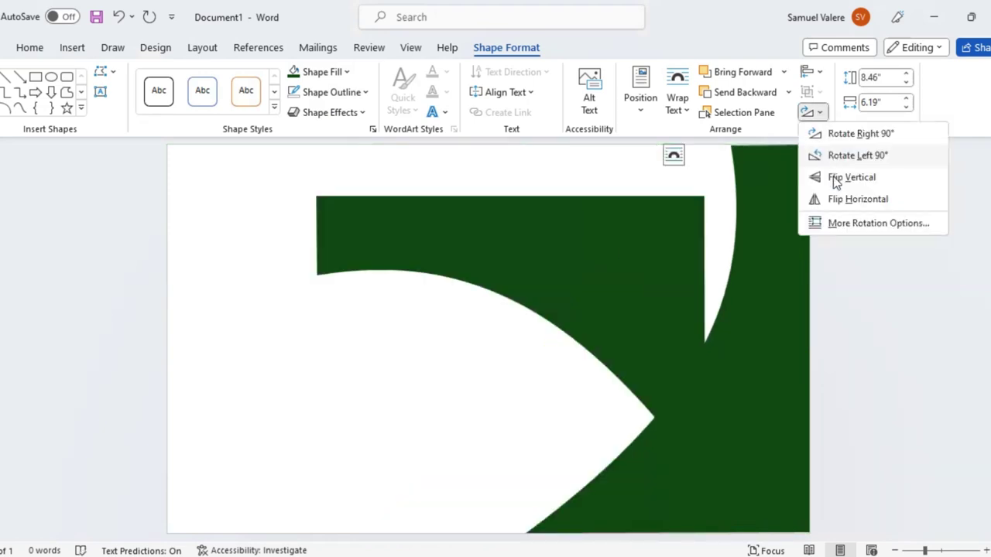
click(635, 224)
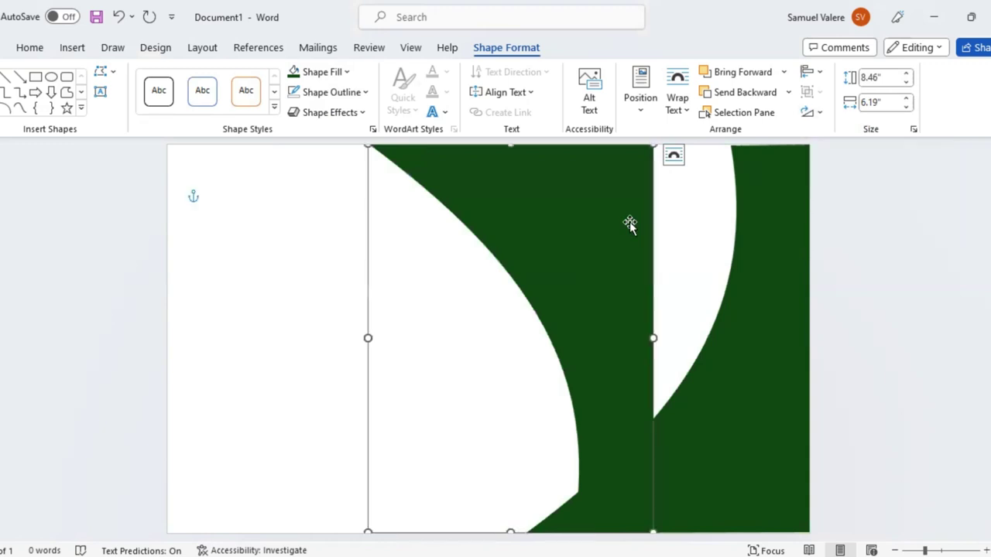
drag(630, 221, 739, 174)
Adjust the original green shape's top point through Edit Points
click(745, 170)
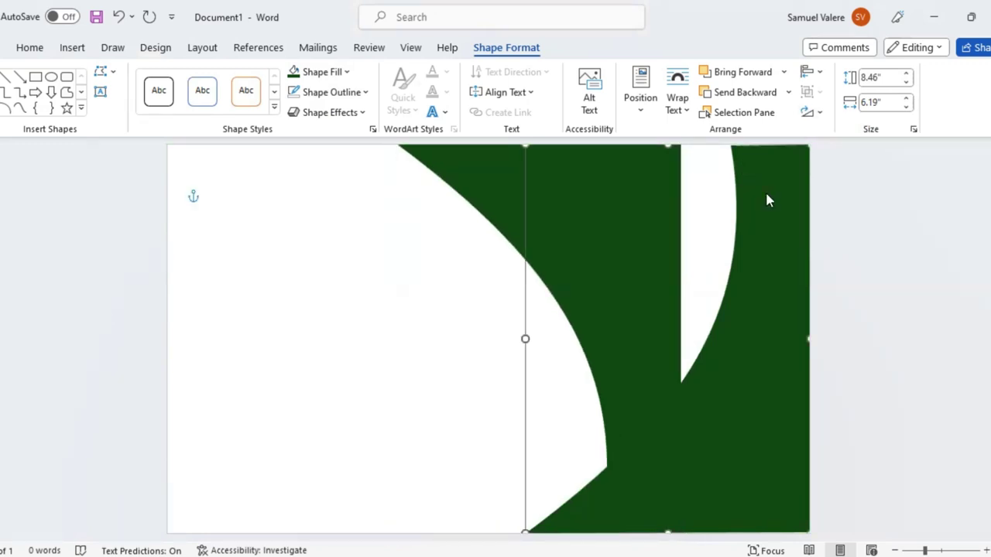
right_click(766, 196)
click(781, 294)
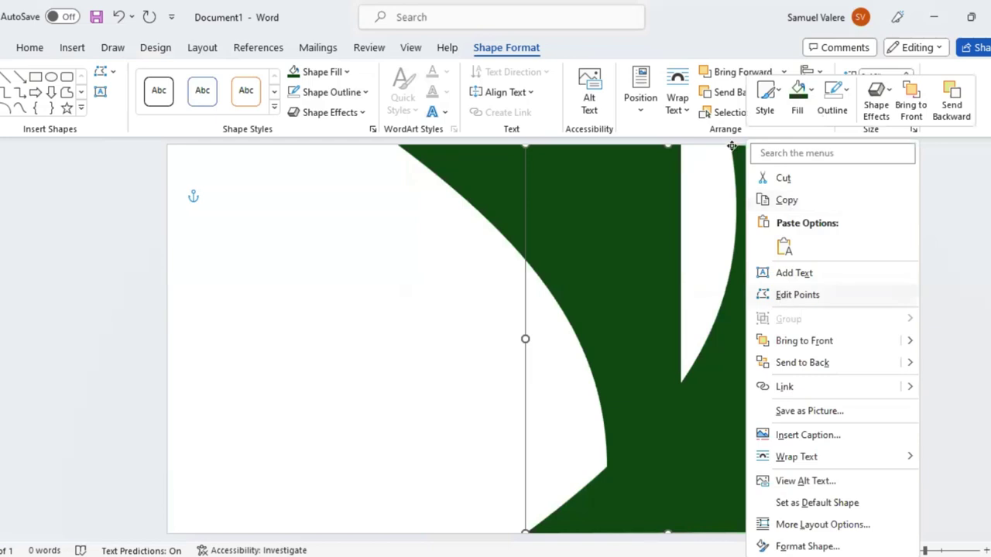
drag(731, 145, 732, 145)
click(631, 195)
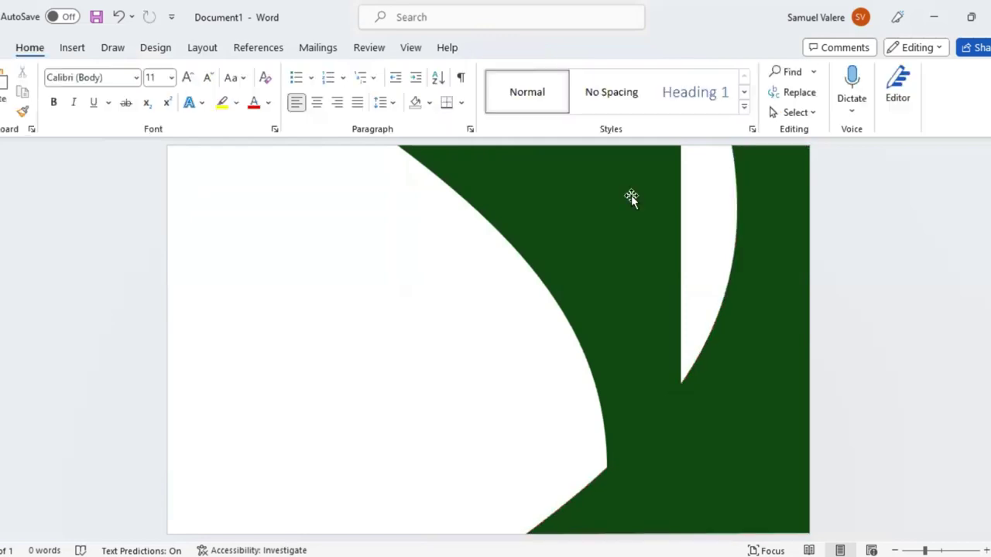
Fill the copied shape orange and shift it into place beside the green band
drag(687, 195, 757, 195)
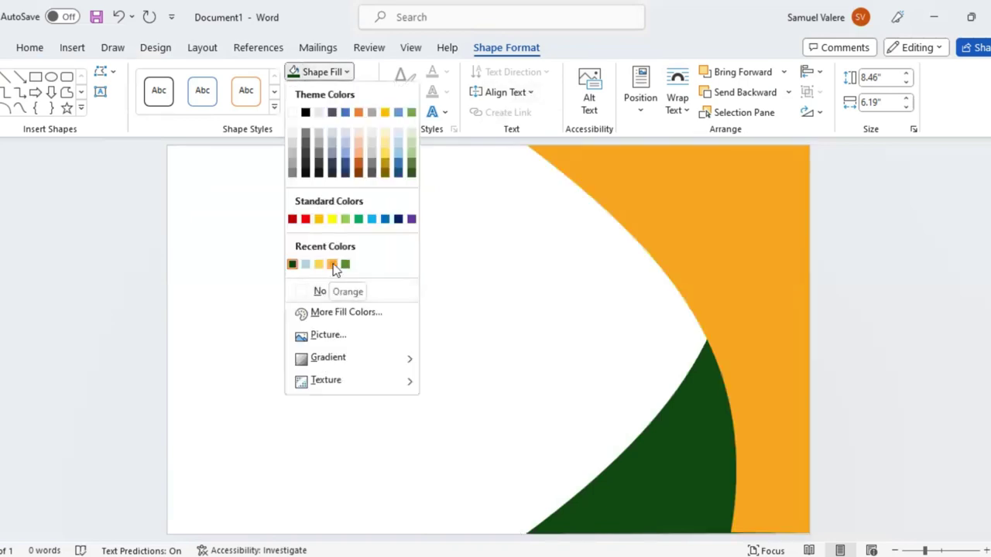
click(728, 114)
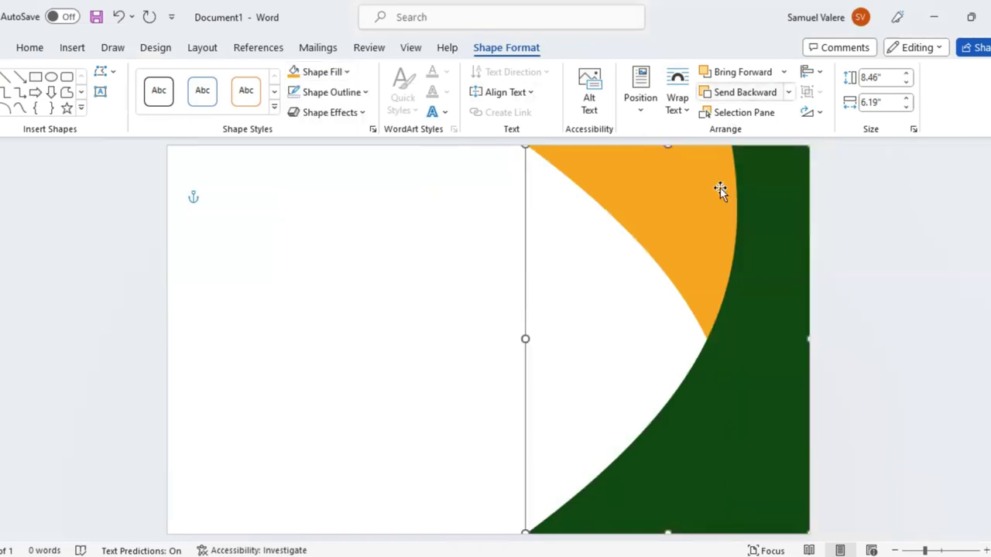
drag(687, 195, 647, 199)
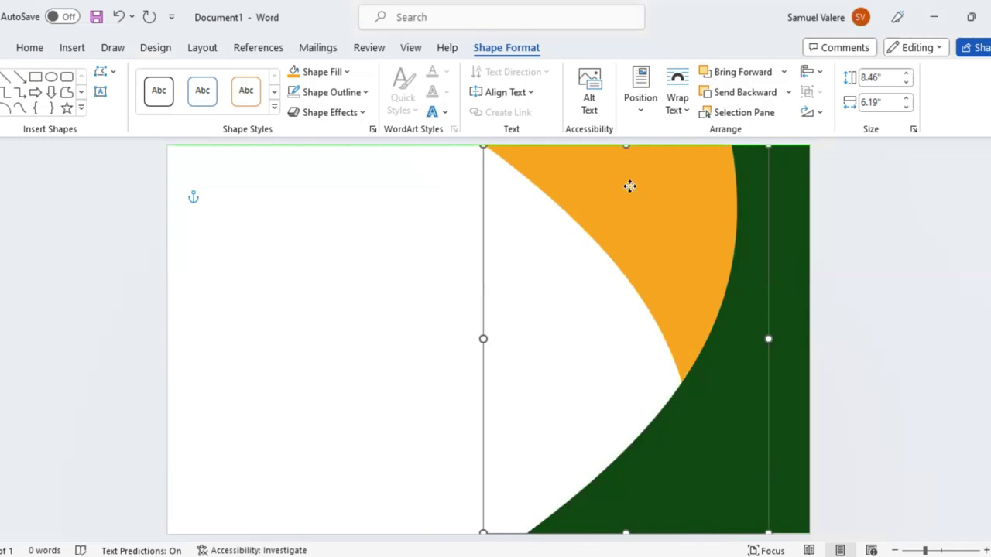
Reshape the orange shape's bottom and left curves using its Bezier handles
right_click(630, 187)
click(669, 294)
click(688, 529)
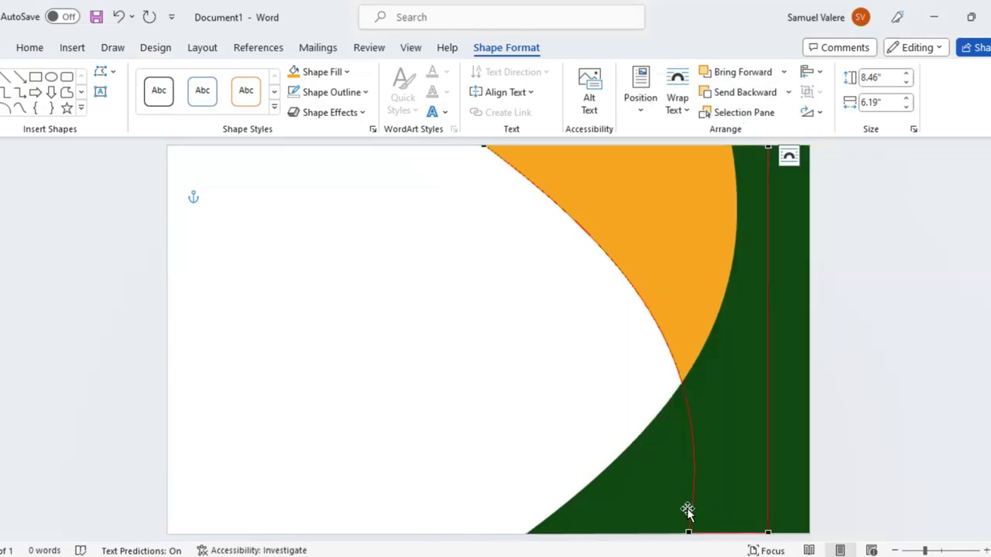
mouse_move(688, 513)
mouse_down()
mouse_move(715, 377)
mouse_move(690, 377)
mouse_up()
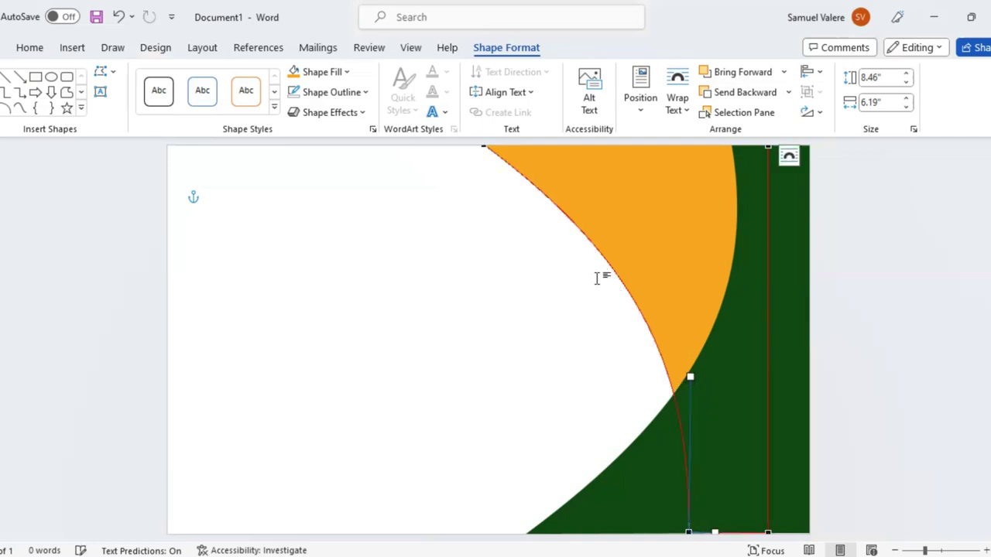
click(482, 147)
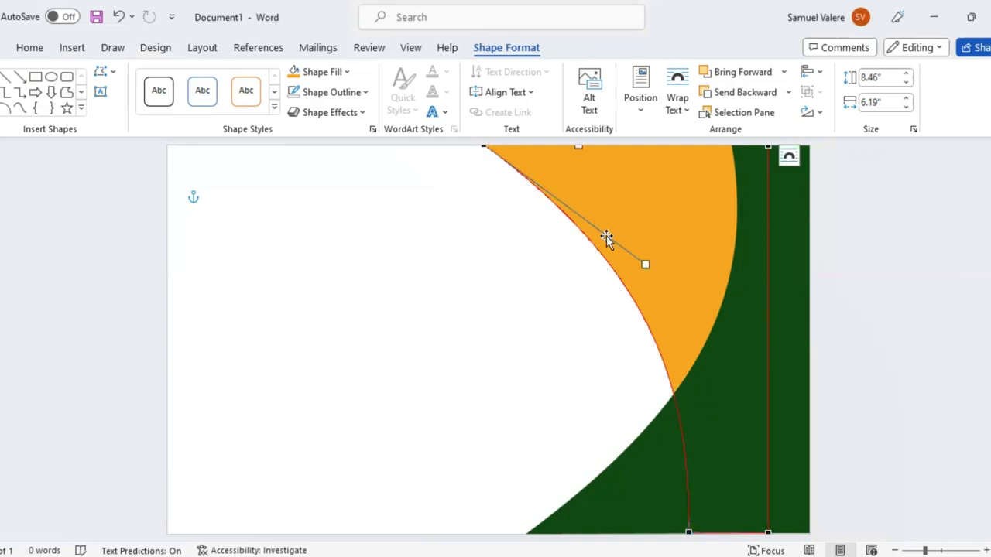
mouse_move(643, 262)
mouse_down()
mouse_move(622, 212)
mouse_move(643, 206)
mouse_move(644, 232)
mouse_up()
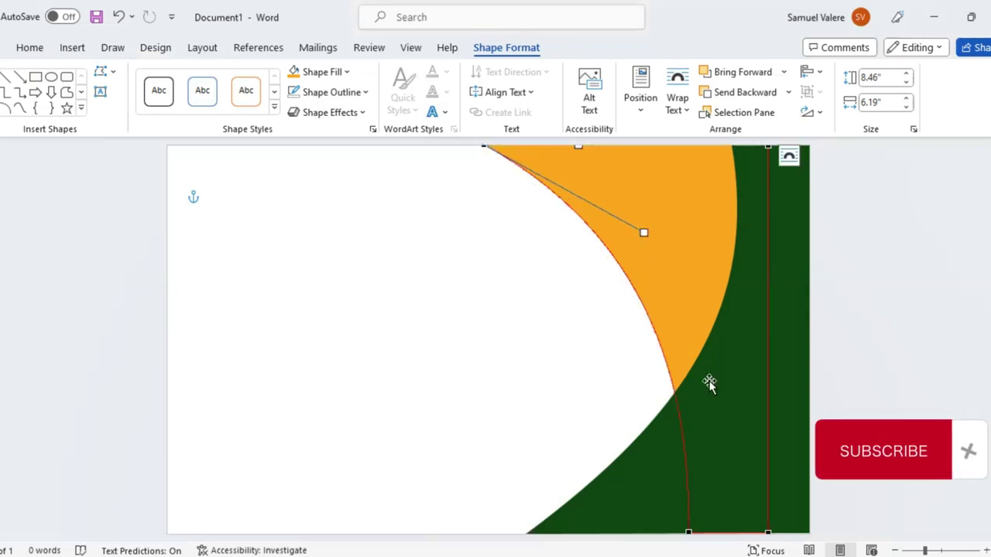
click(548, 283)
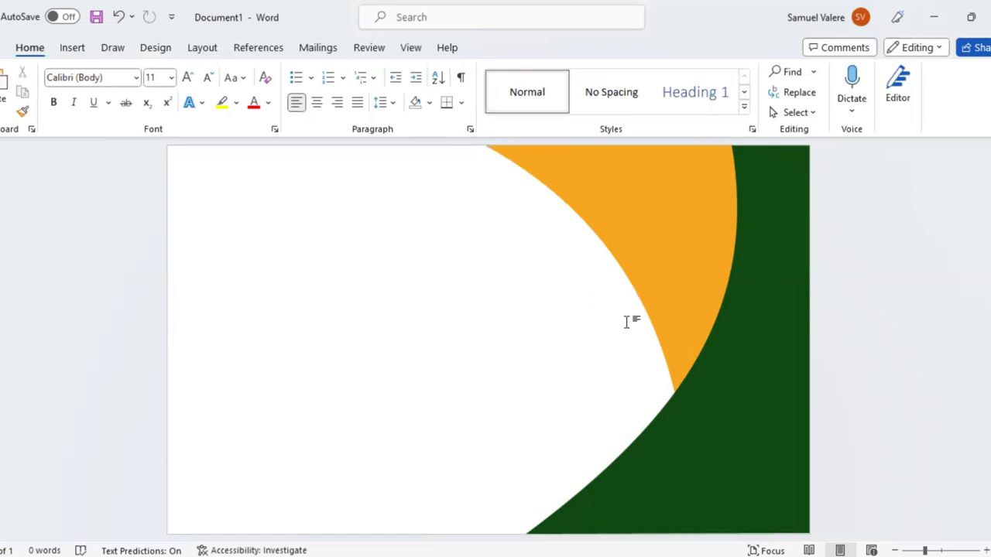
Draw a rectangle covering the whole page
click(65, 48)
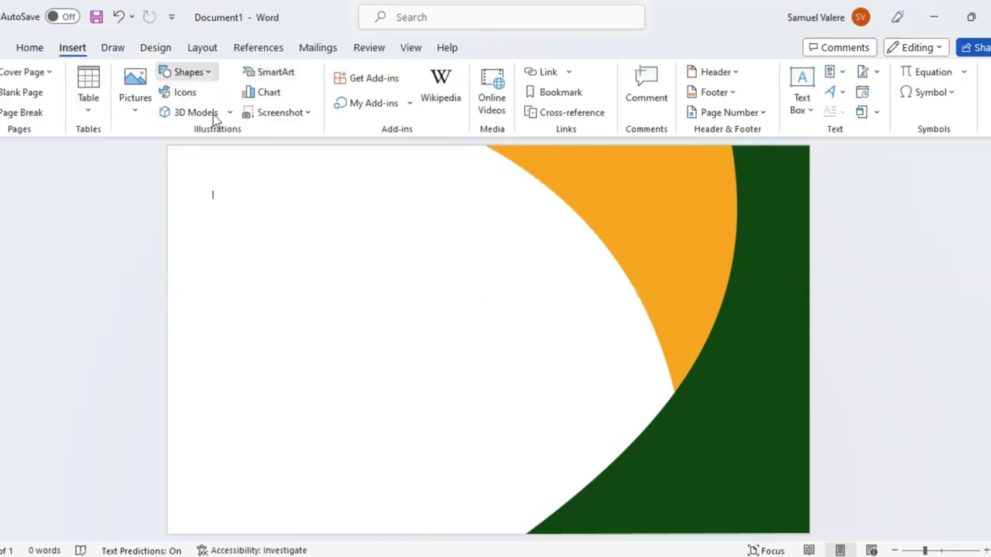
click(188, 72)
click(166, 219)
mouse_move(191, 155)
mouse_down()
mouse_move(575, 270)
mouse_move(800, 526)
mouse_up()
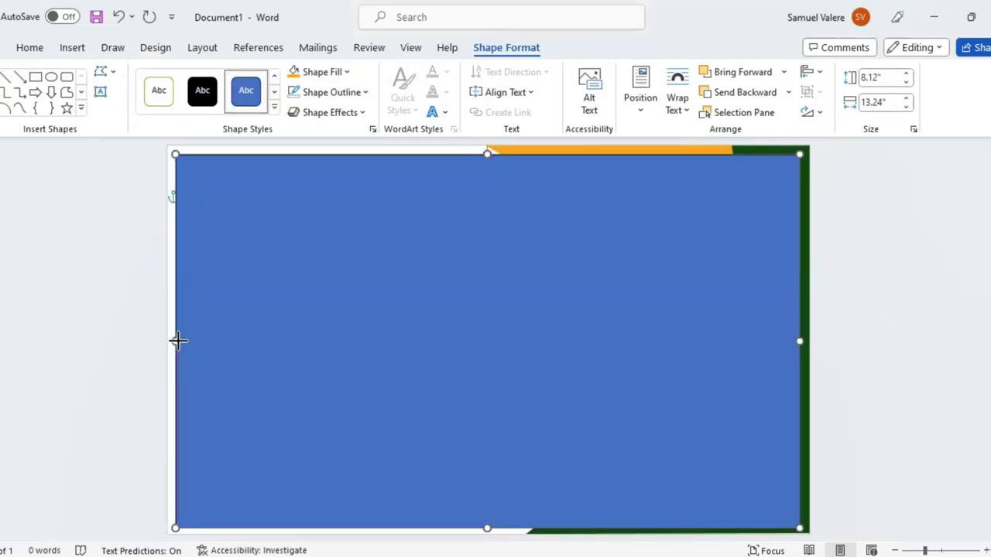
drag(190, 341, 179, 341)
drag(376, 344, 377, 344)
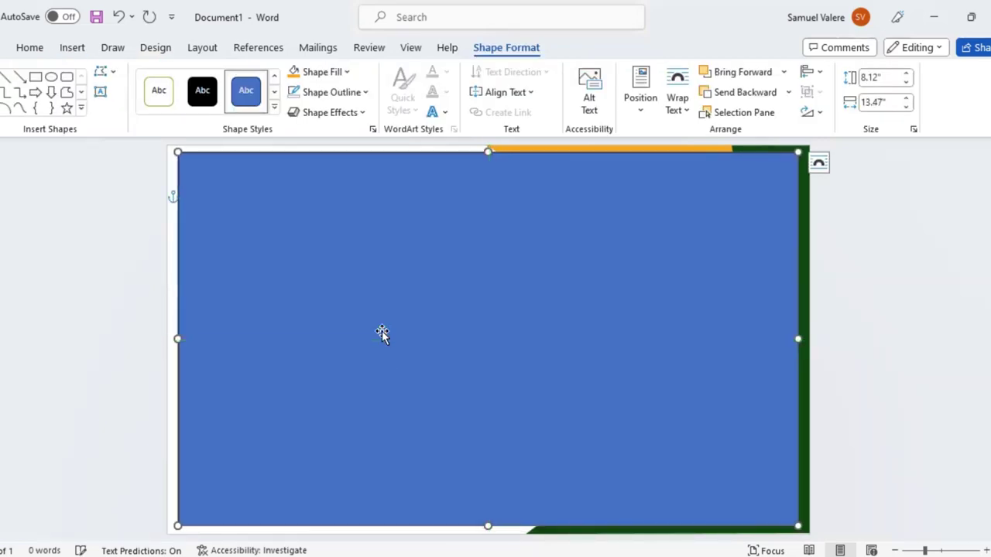
Give the rectangle no fill and a gold 1 pt outline
click(348, 72)
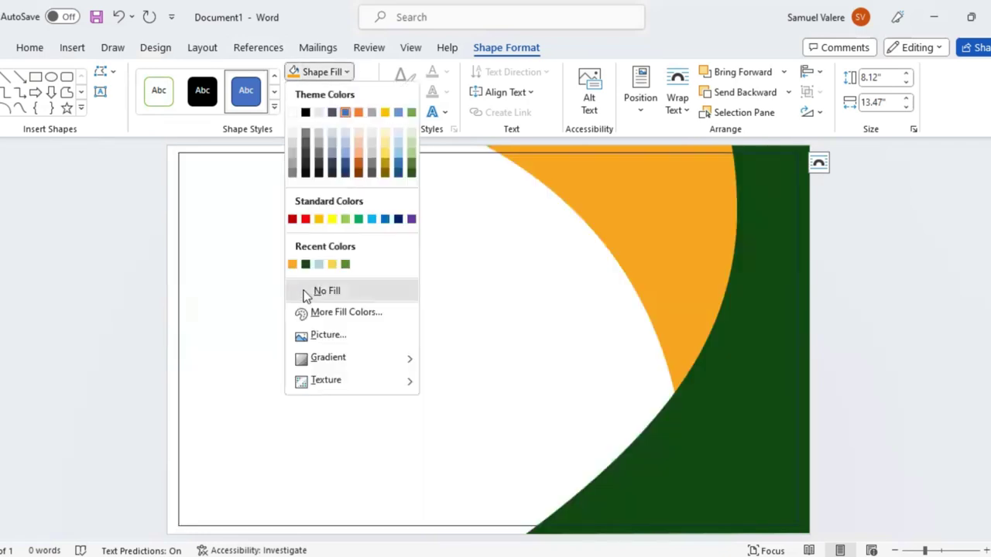
key(Return)
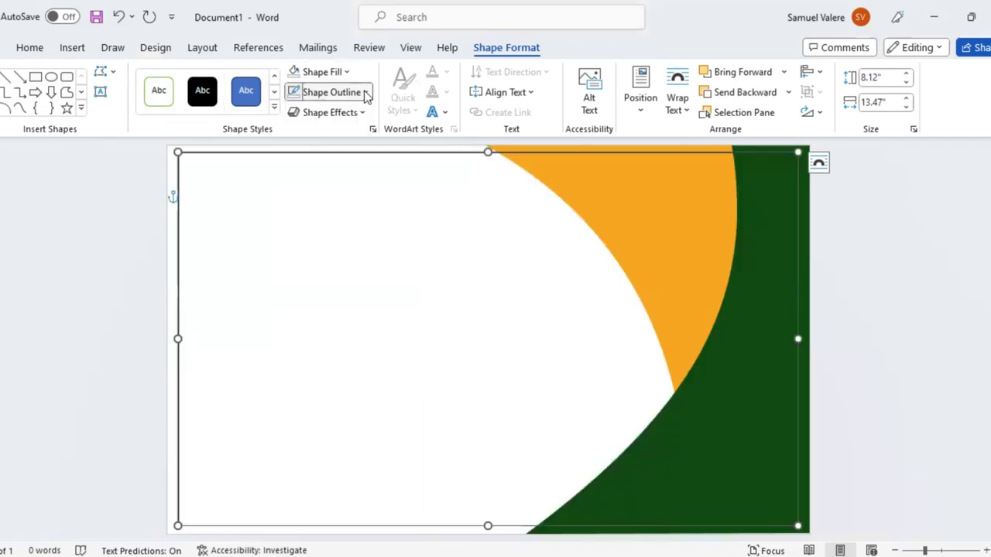
click(367, 93)
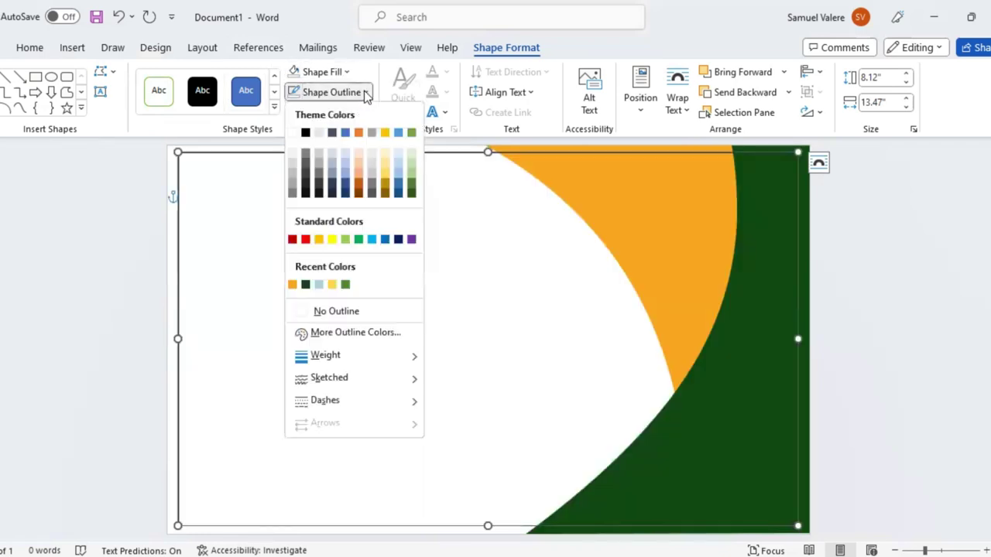
click(335, 286)
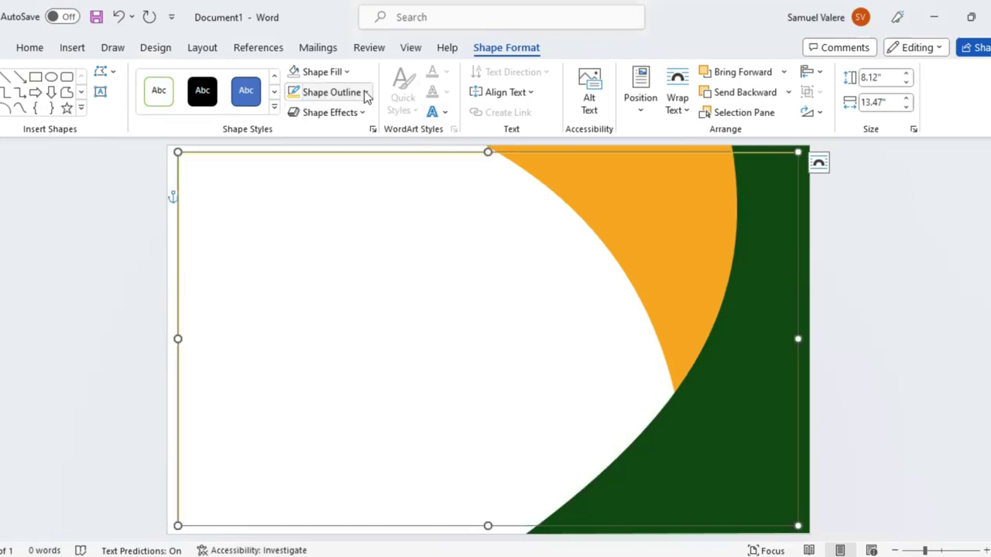
click(363, 95)
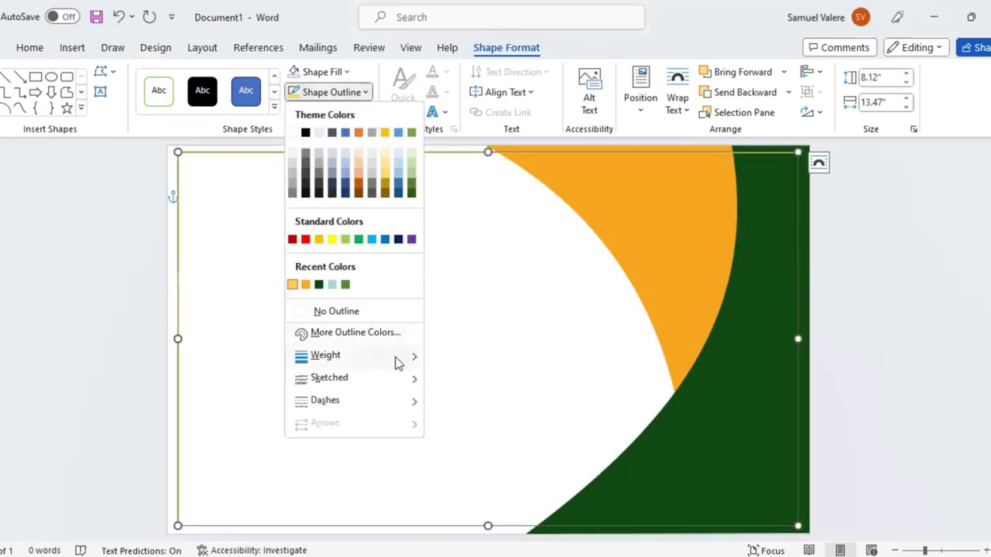
mouse_move(397, 358)
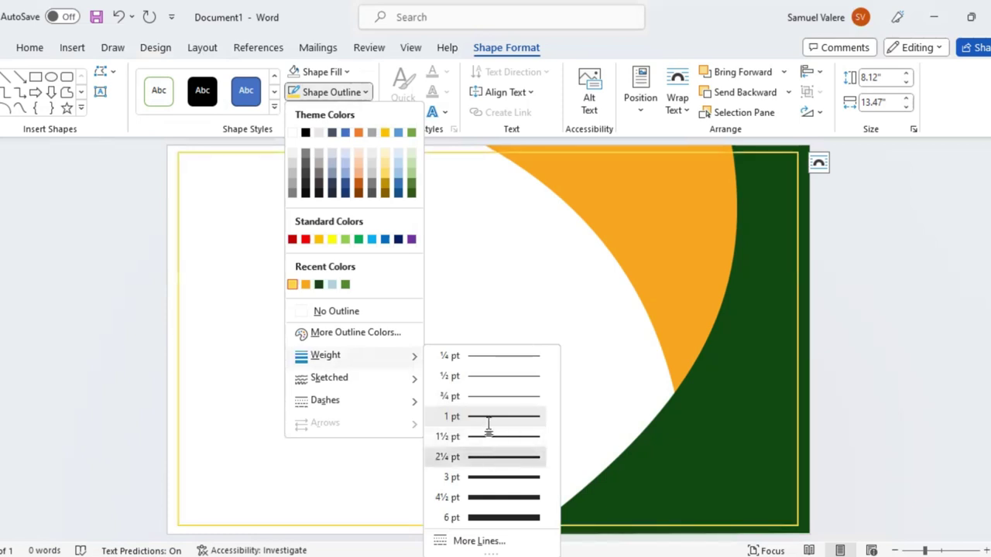
click(486, 417)
Adjust the frame's top and right edges to sit just inside the page
click(487, 294)
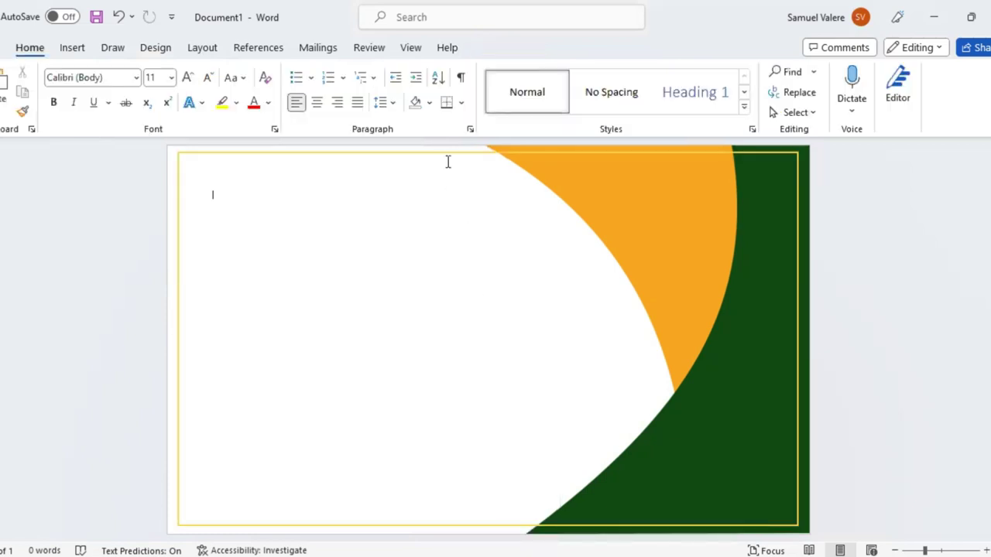
click(488, 153)
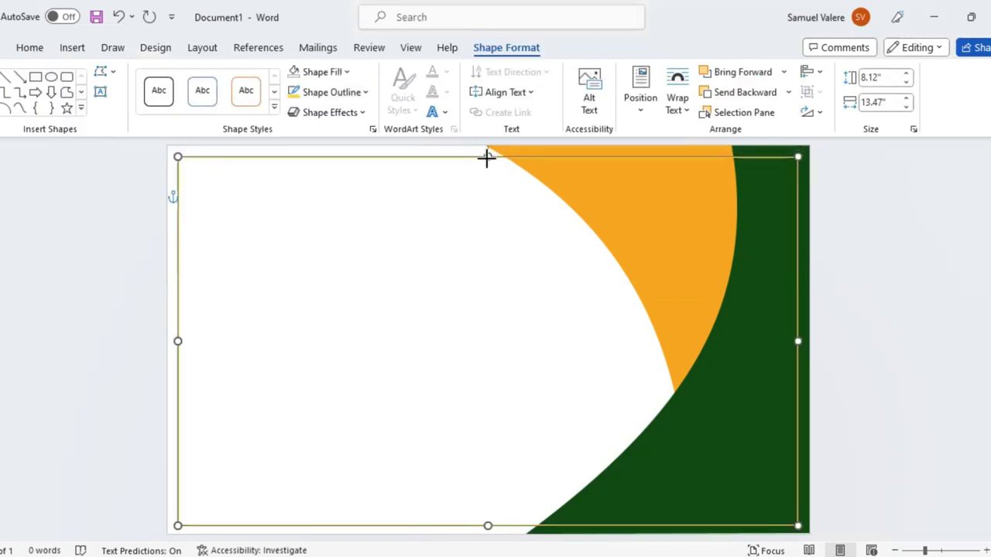
drag(488, 157, 487, 160)
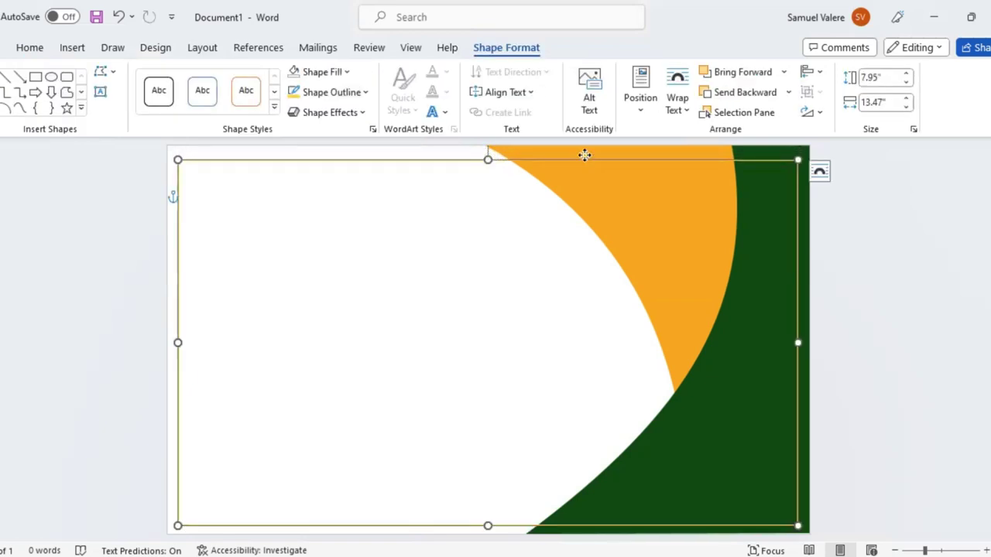
drag(584, 155, 585, 155)
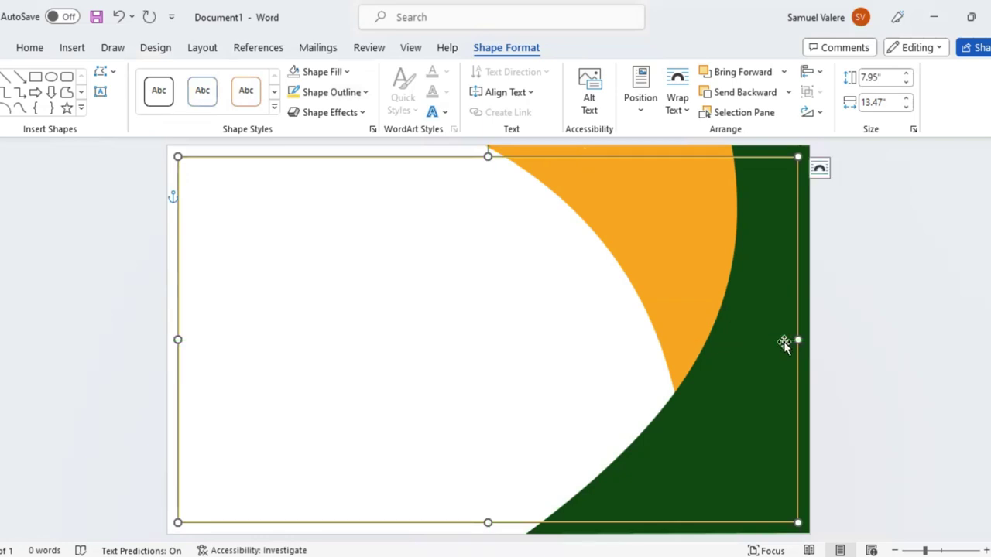
mouse_move(797, 339)
mouse_down()
mouse_move(762, 327)
mouse_move(794, 332)
mouse_up()
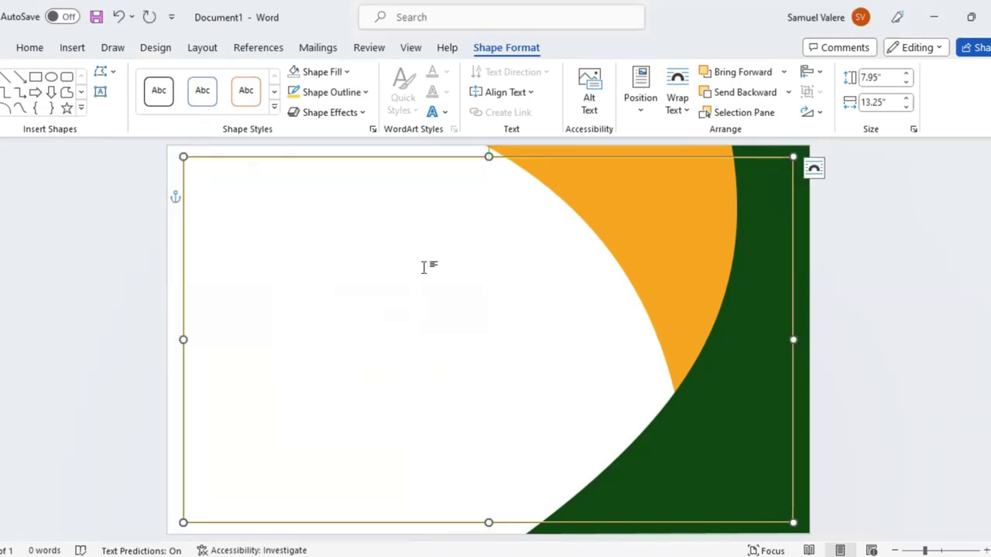
Draw a text box near the page top and type Certificate
click(100, 92)
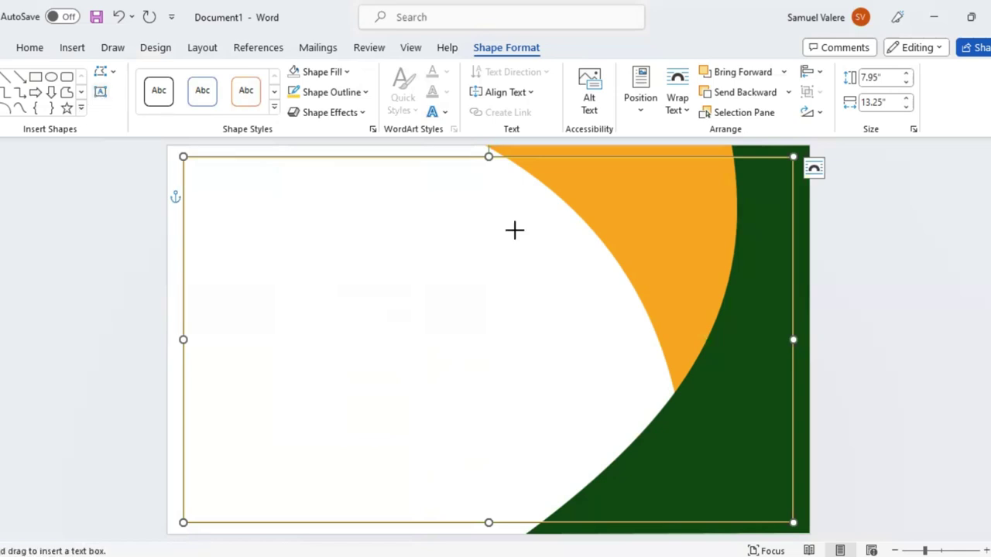
drag(268, 194, 562, 250)
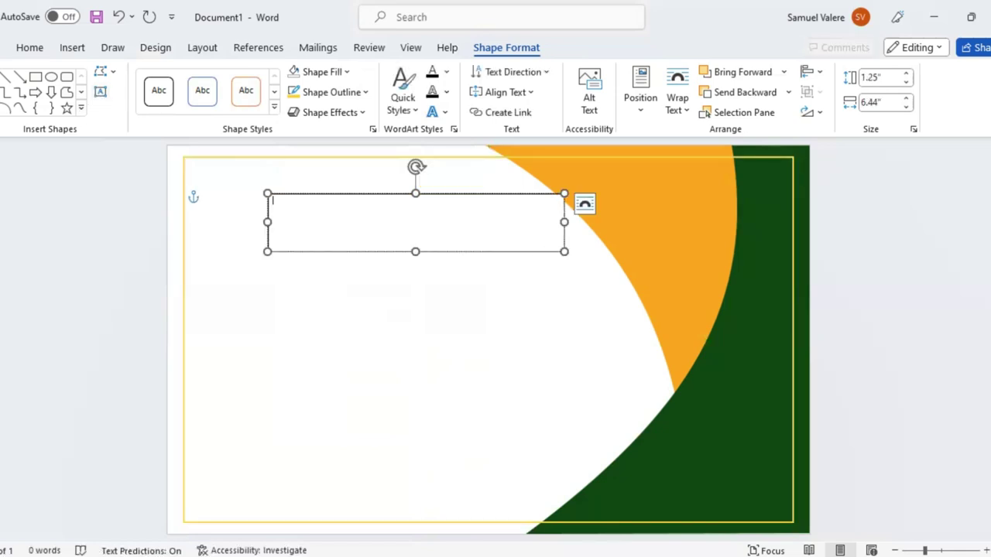
text(ceri)
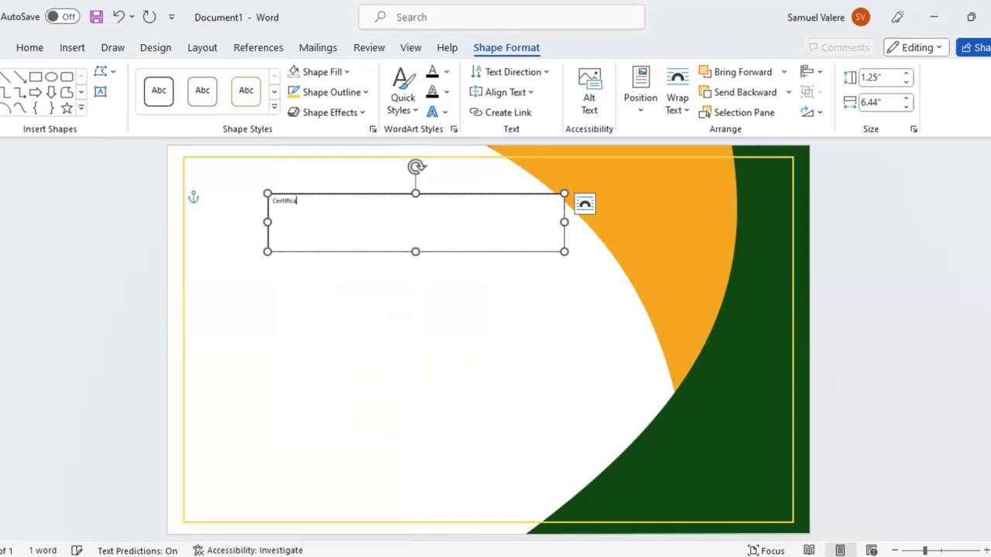
double_click(286, 203)
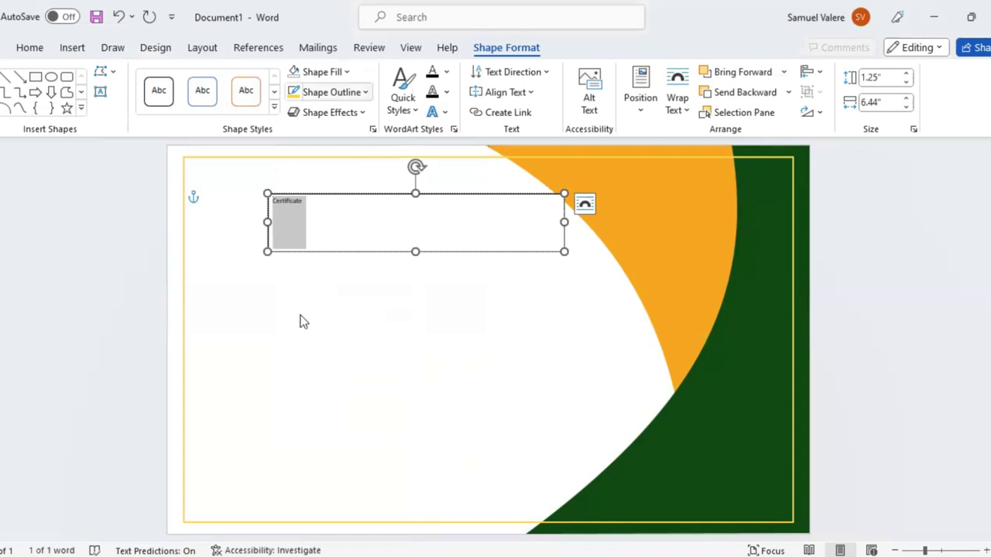
Centre the heading, set it in Georgia and make it all capitals
click(29, 47)
click(316, 102)
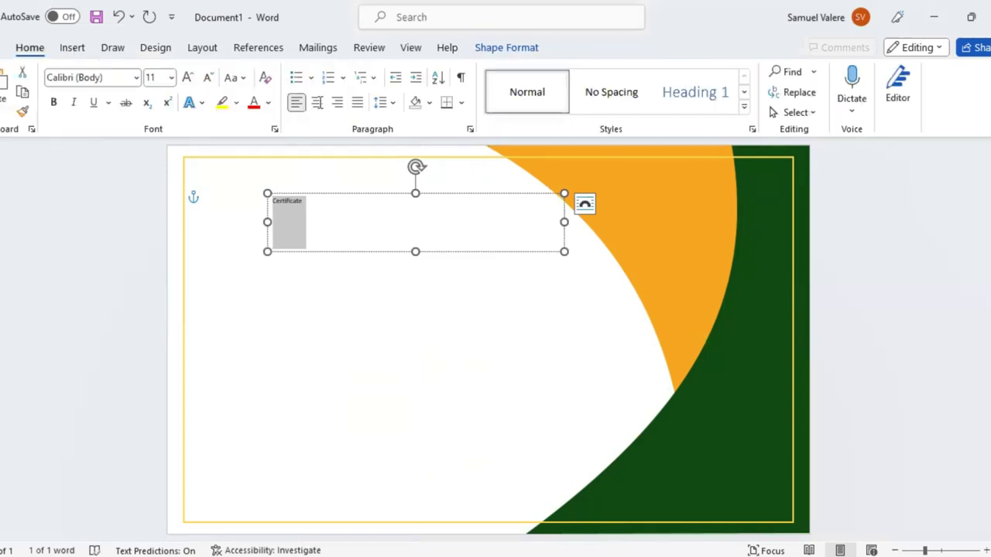
click(107, 77)
text(G)
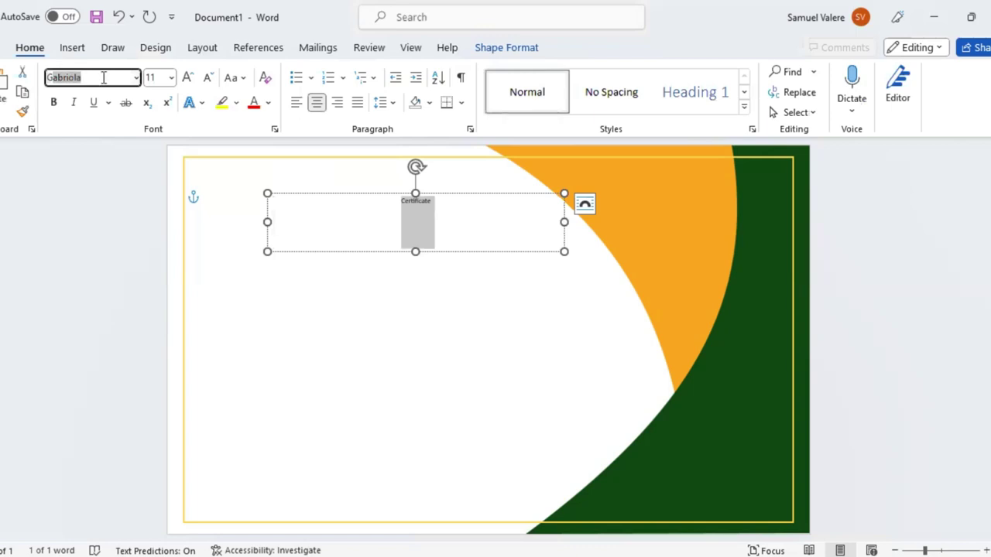
text(eorgia)
key(Return)
click(189, 80)
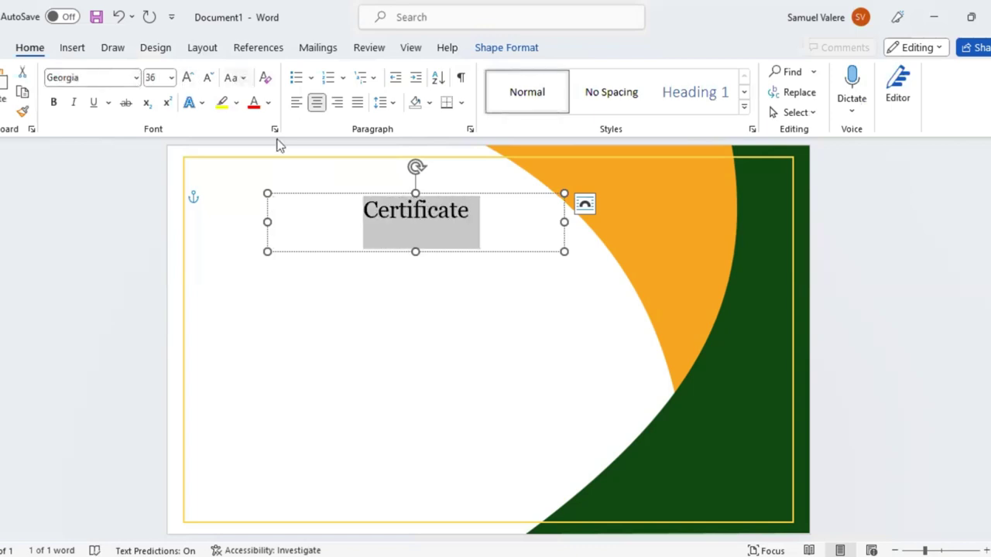
key(shift+F3)
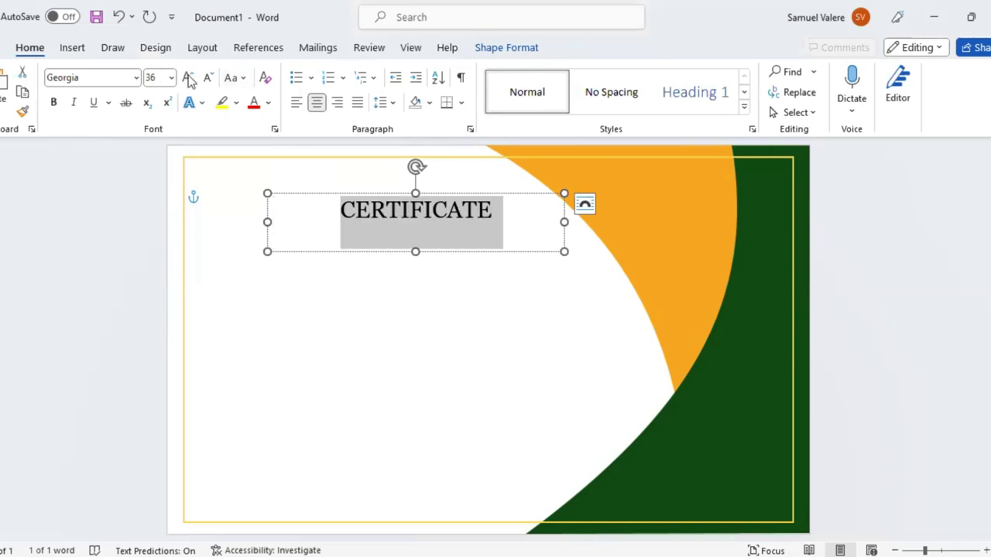
Set the CERTIFICATE heading to 55 pt
click(189, 79)
click(188, 80)
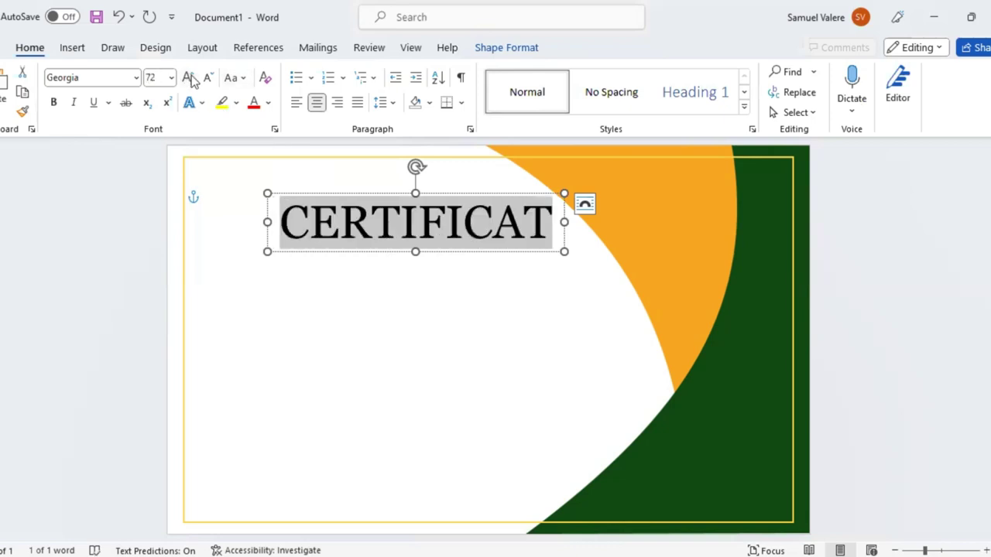
click(208, 80)
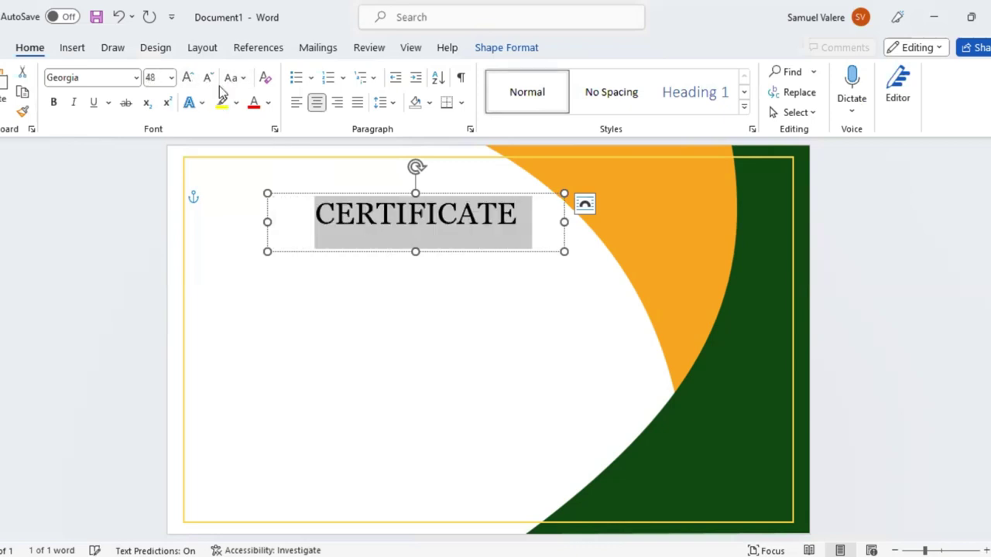
click(160, 78)
text(55)
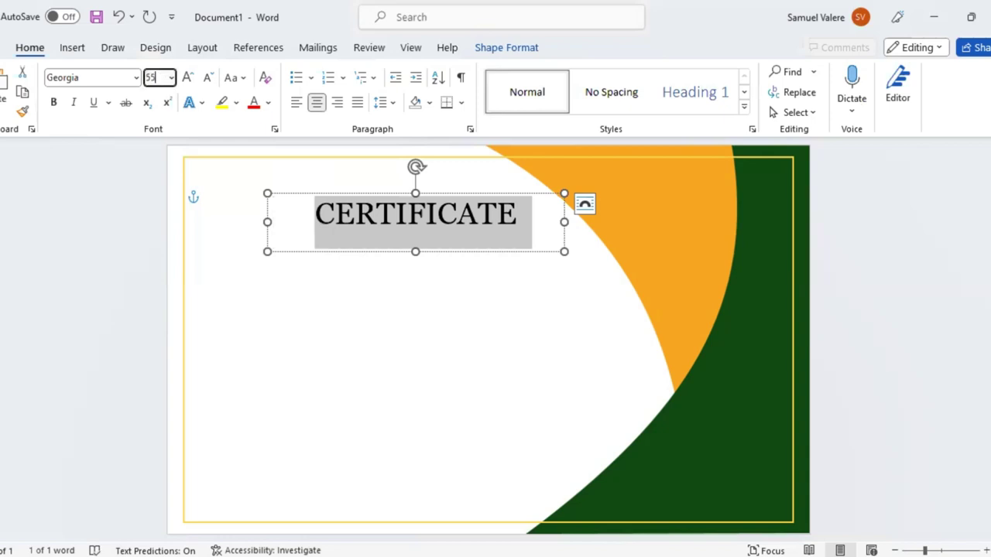
key(Return)
click(416, 252)
Move and narrow the heading box to fit the word
mouse_move(401, 253)
mouse_down()
mouse_move(365, 250)
mouse_move(413, 234)
mouse_move(403, 240)
mouse_up()
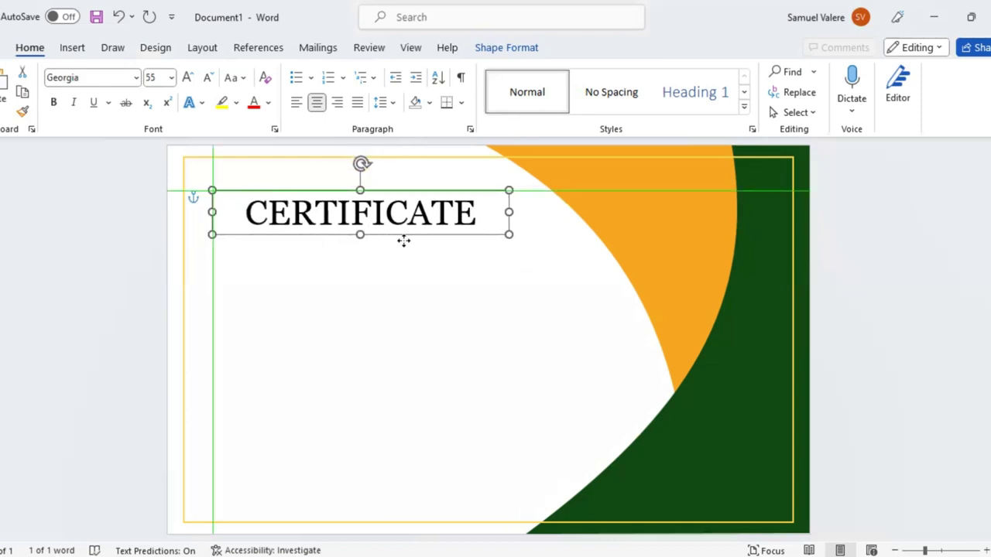
drag(508, 212, 456, 211)
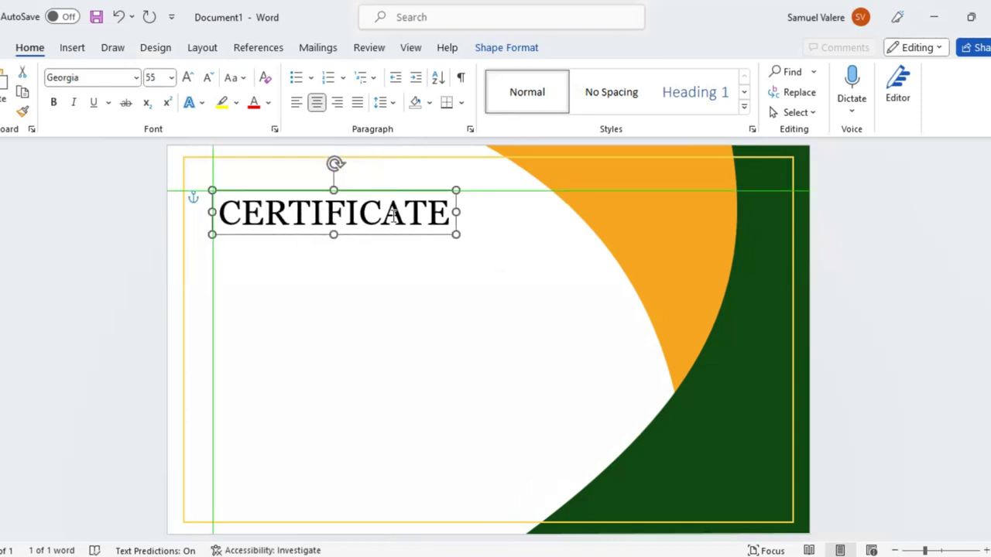
key(ctrl+a)
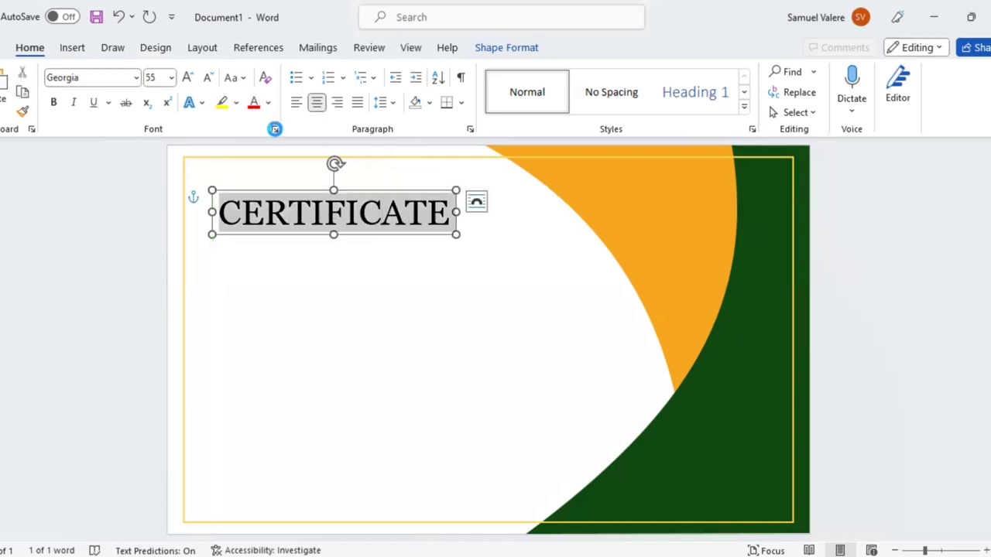
Expand the heading's character spacing by 4 pt in the Font dialog
click(275, 129)
click(402, 108)
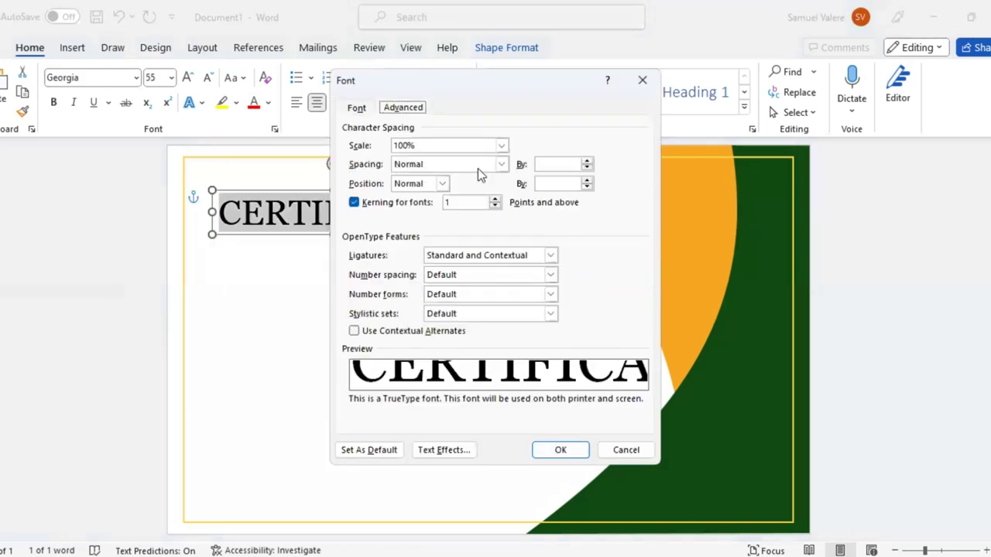
click(503, 169)
click(449, 186)
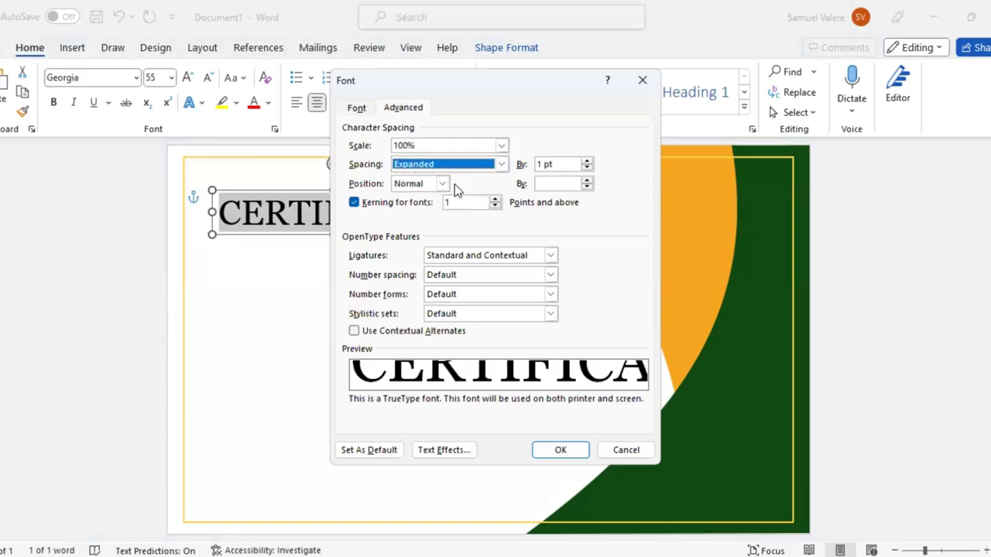
click(542, 165)
click(542, 164)
key(BackSpace)
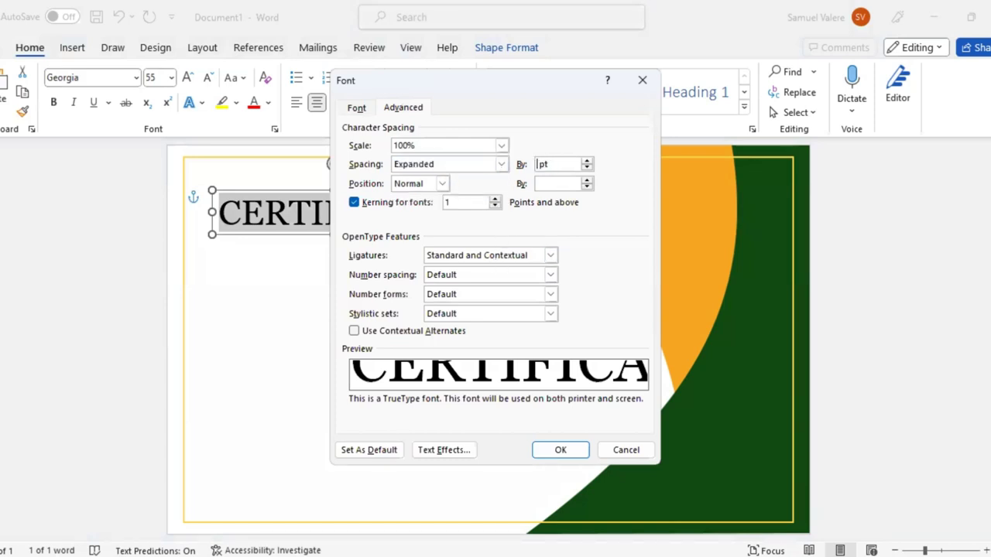
text(4)
key(Return)
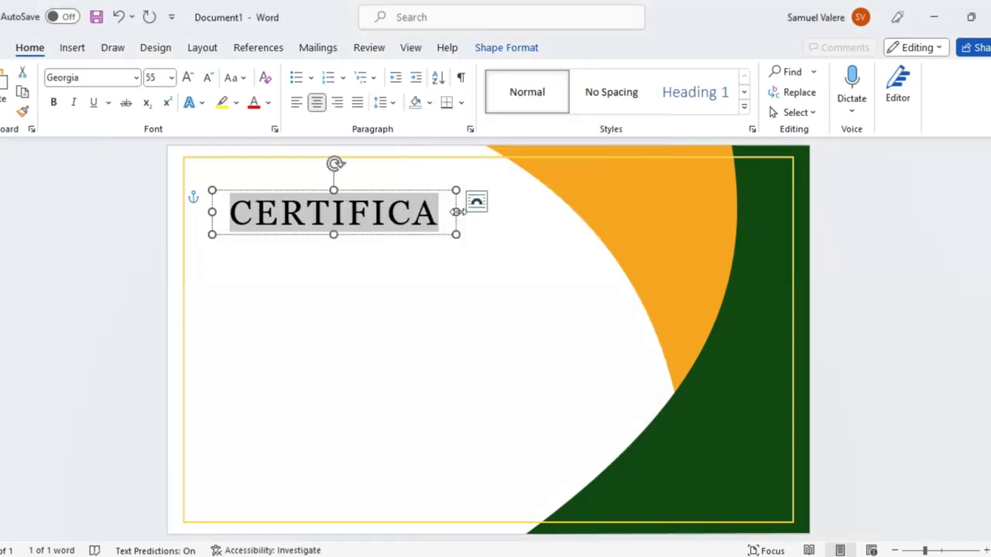
Widen the heading box and colour CERTIFICATE green
mouse_move(458, 212)
mouse_down()
mouse_move(509, 212)
mouse_move(494, 211)
mouse_up()
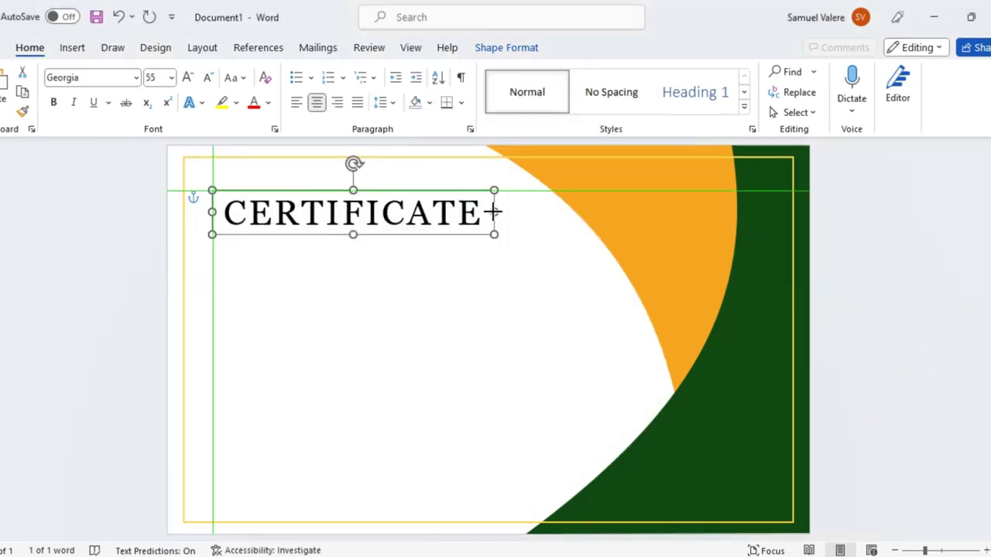
double_click(387, 214)
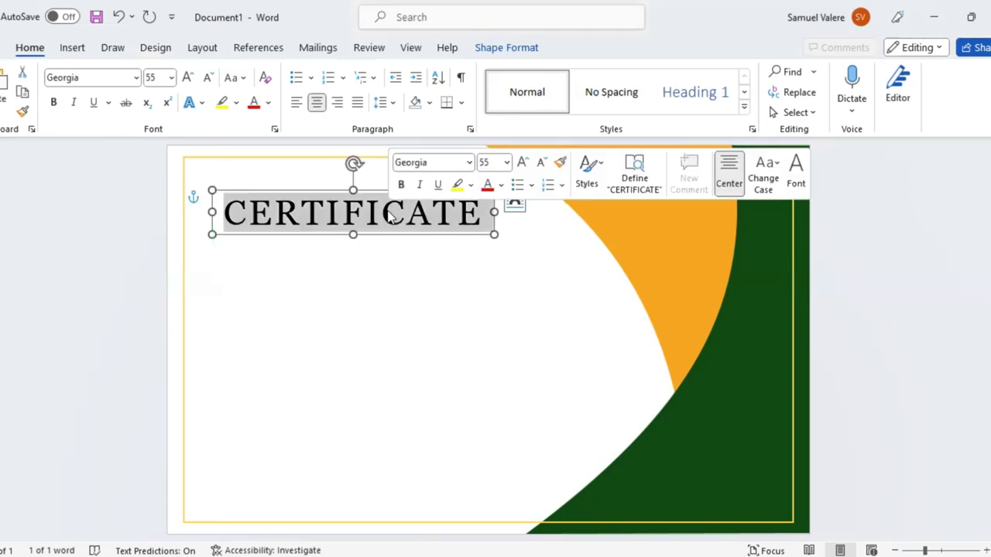
click(501, 186)
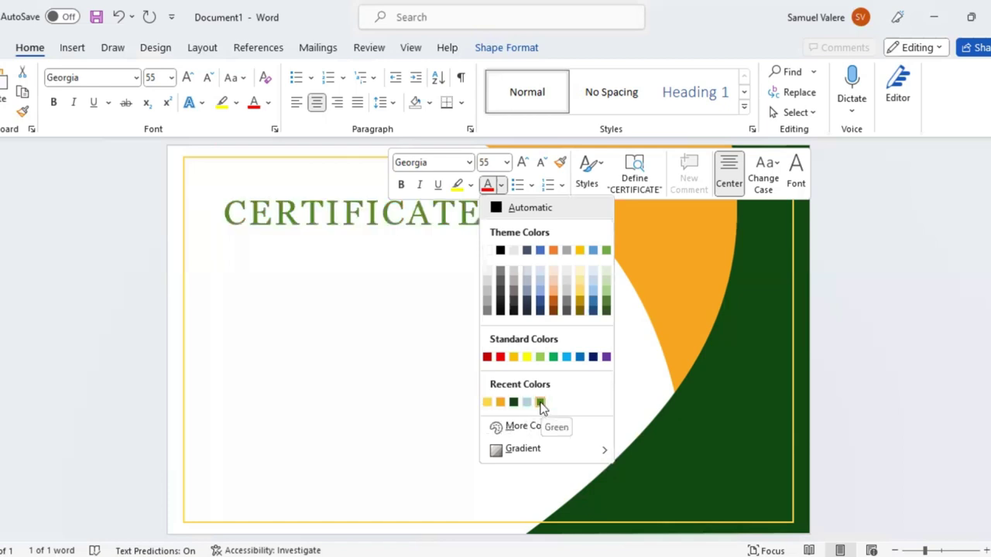
click(387, 232)
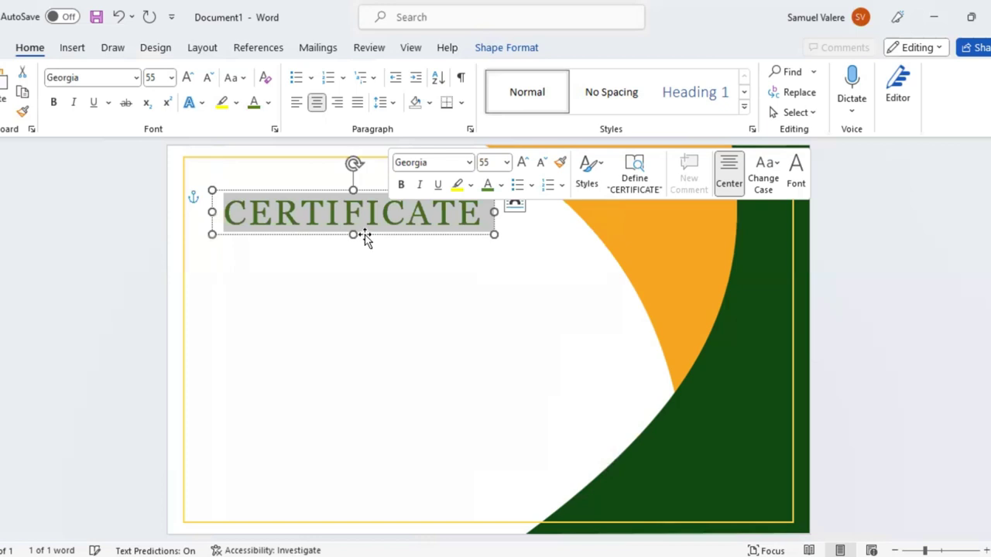
click(363, 235)
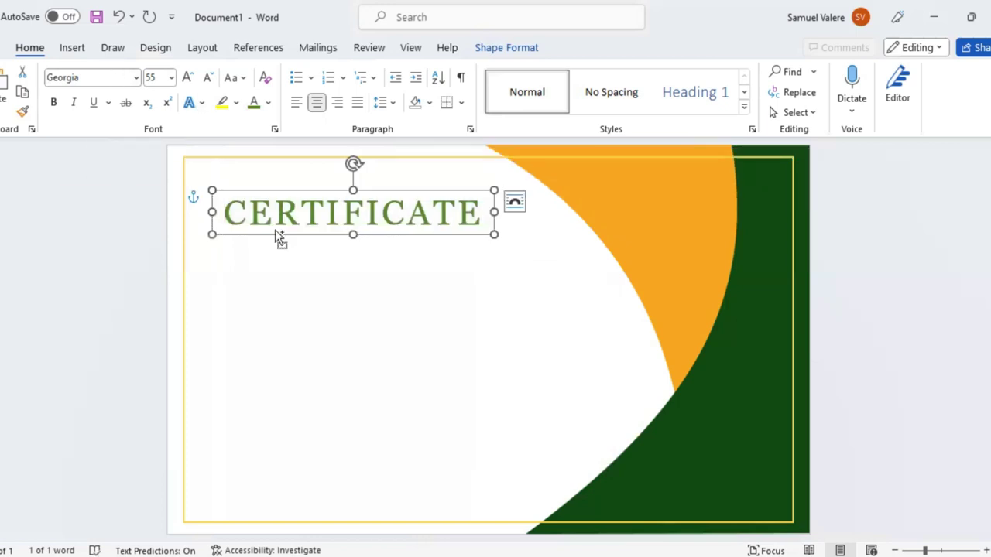
Duplicate the heading box and type Of Appreciation in the copy
key(ctrl+d)
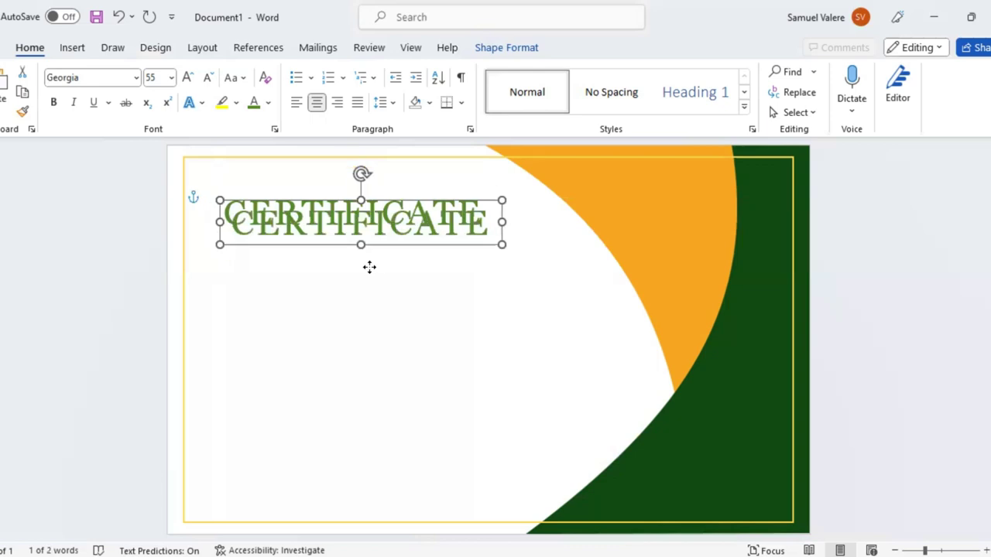
double_click(369, 260)
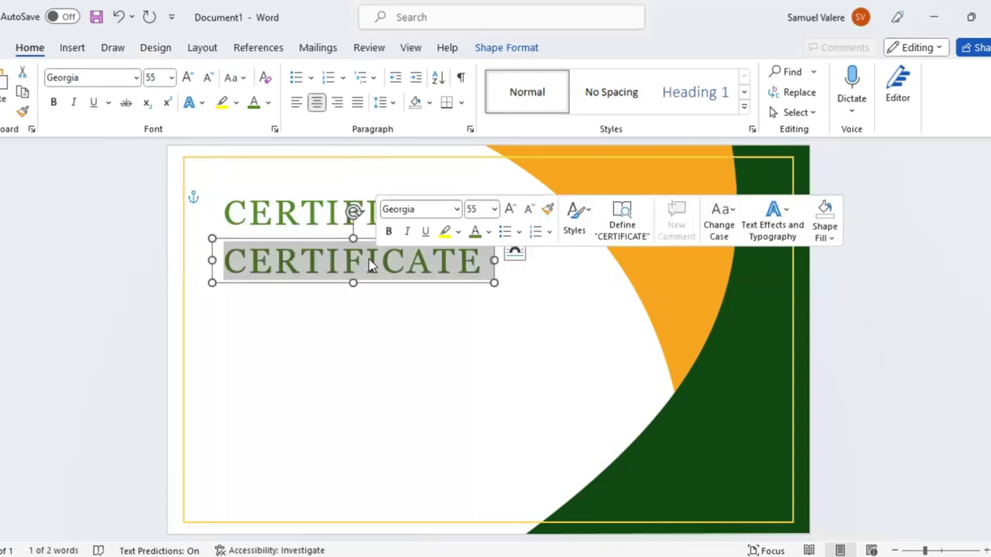
text(Of)
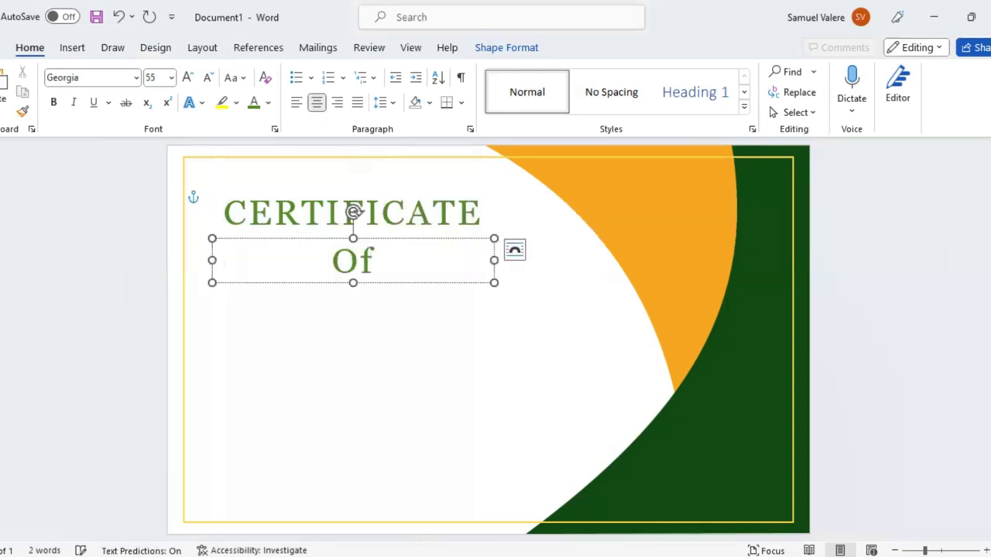
text( Apprec)
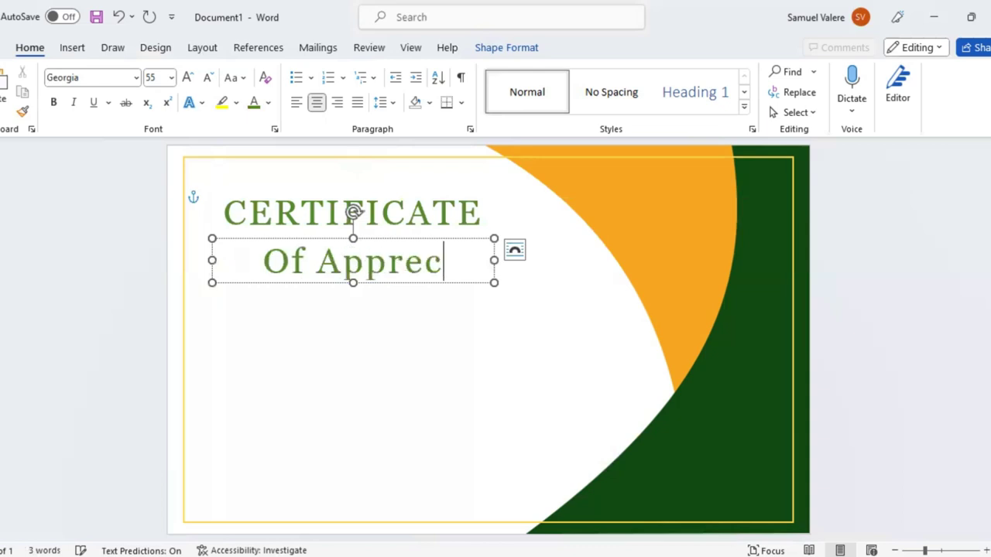
text(uau)
key(BackSpace)
key(BackSpace)
key(BackSpace)
text(i)
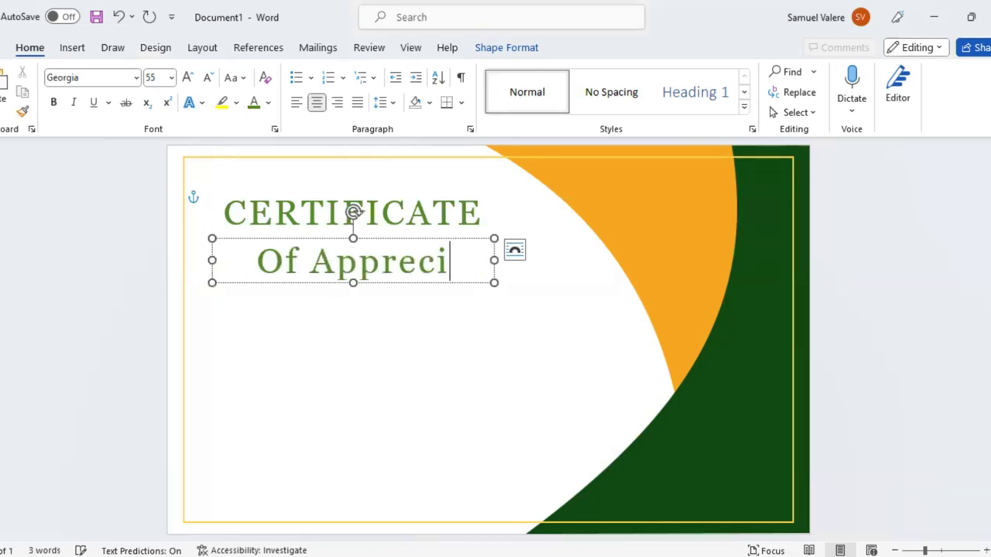
text(TIO)
key(ctrl+BackSpace)
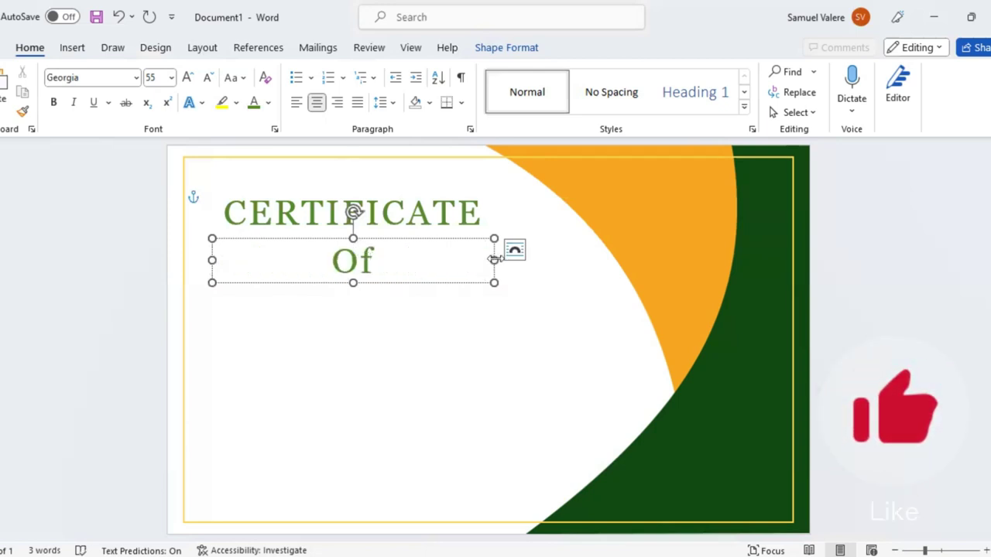
key(ctrl+z)
Make the subtitle uppercase, shrink it and set the font to Arial Black
drag(557, 262, 242, 262)
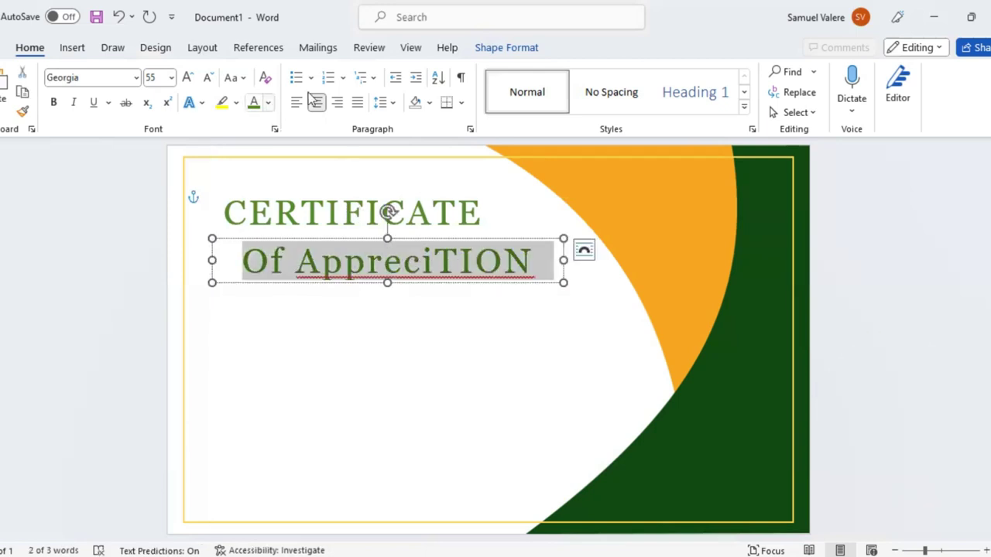
click(236, 77)
click(258, 142)
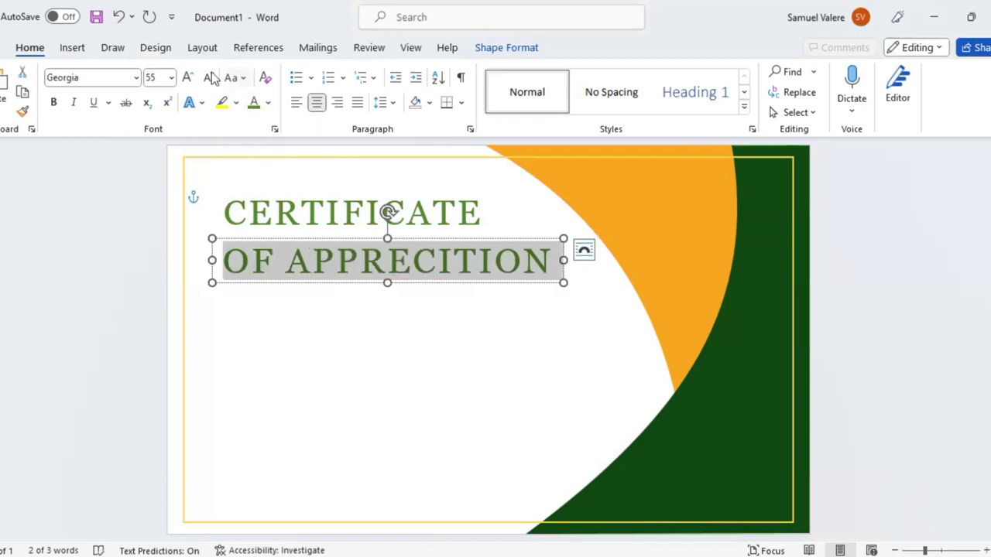
click(213, 77)
click(213, 78)
click(213, 78)
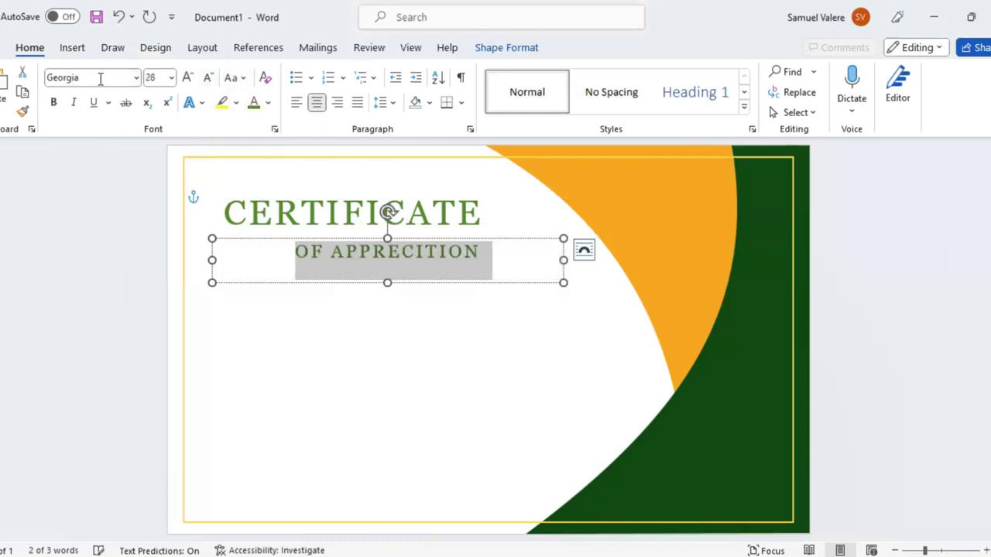
click(136, 77)
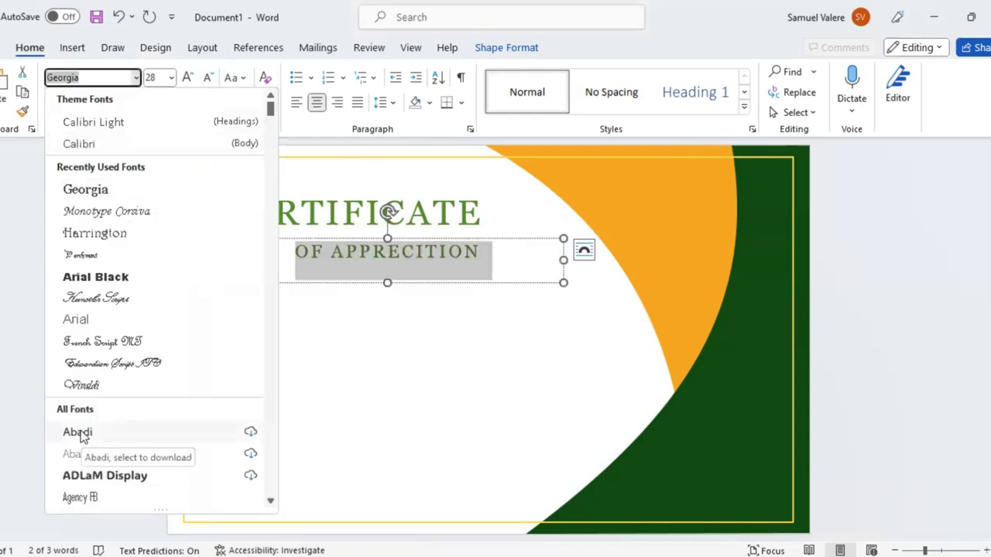
scroll(89, 371, down, 5)
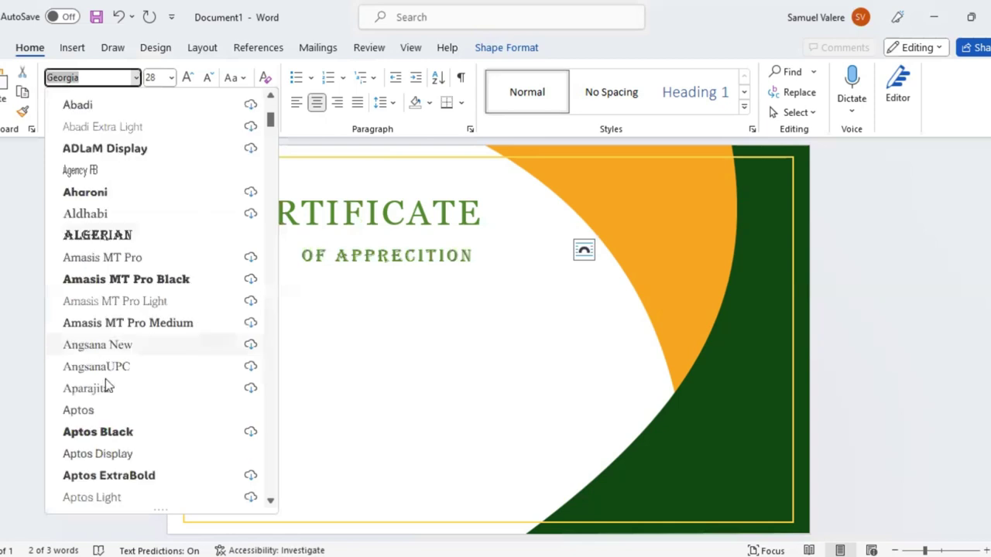
scroll(104, 364, down, 2)
scroll(91, 387, down, 1)
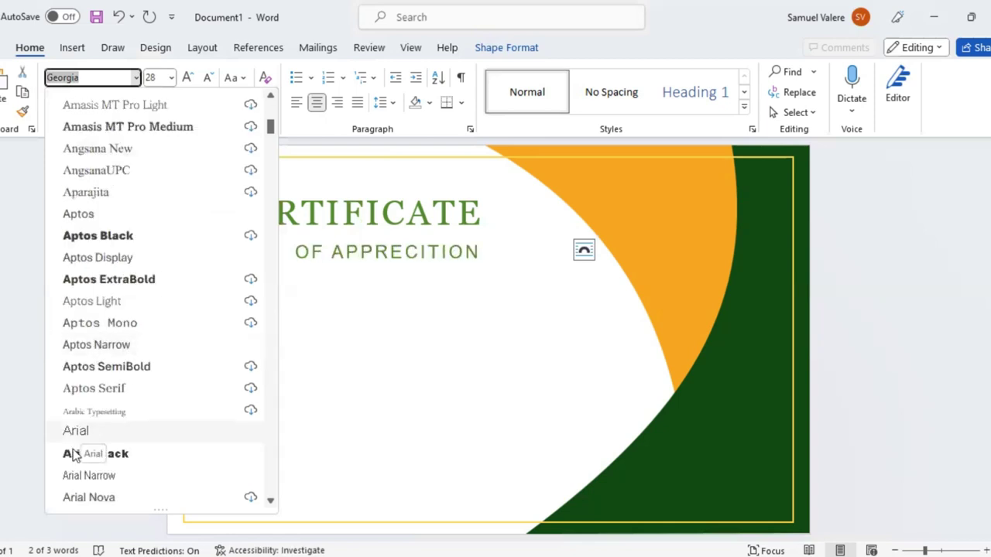
click(73, 453)
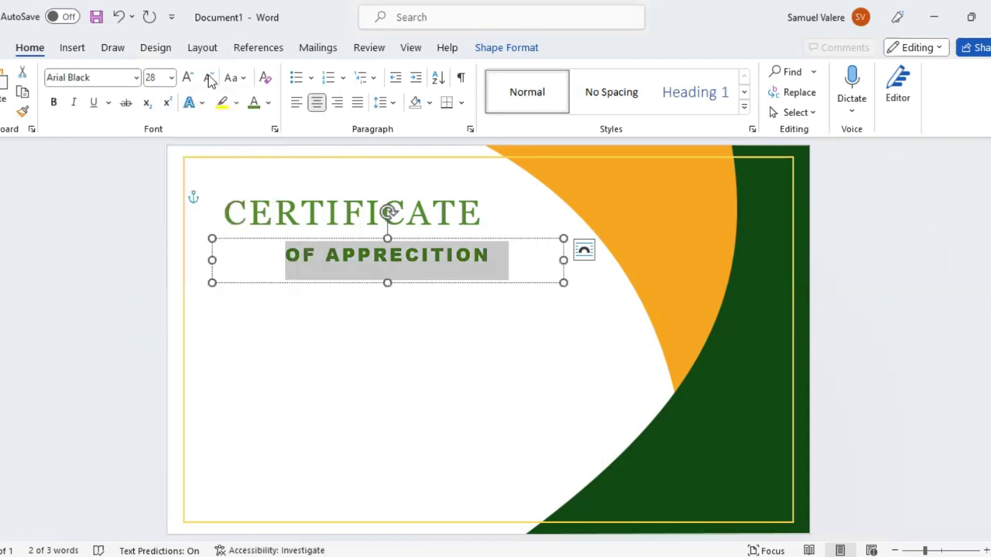
Add the missing letter and set OF APPRECIATION to 16 pt uppercase
click(209, 79)
click(209, 79)
click(209, 79)
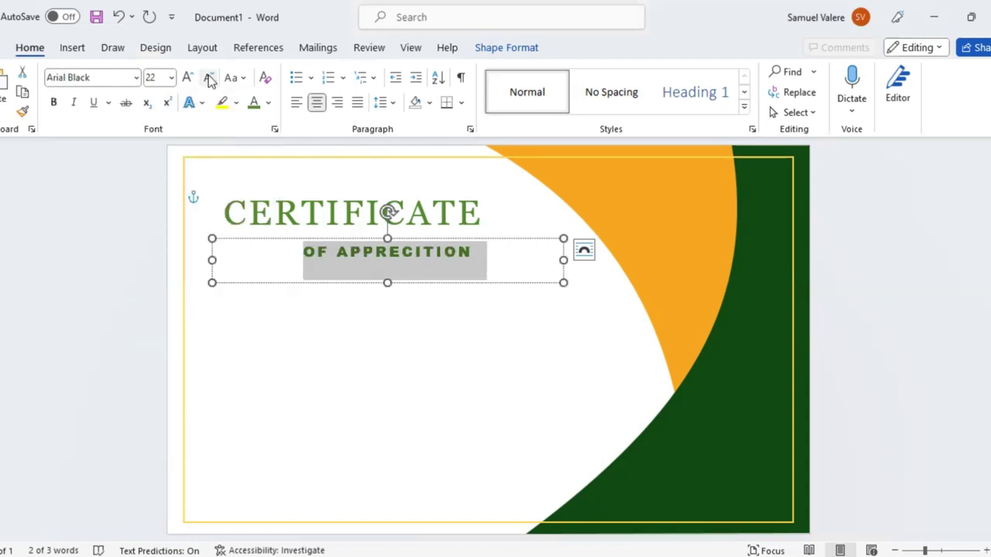
click(416, 254)
text(a)
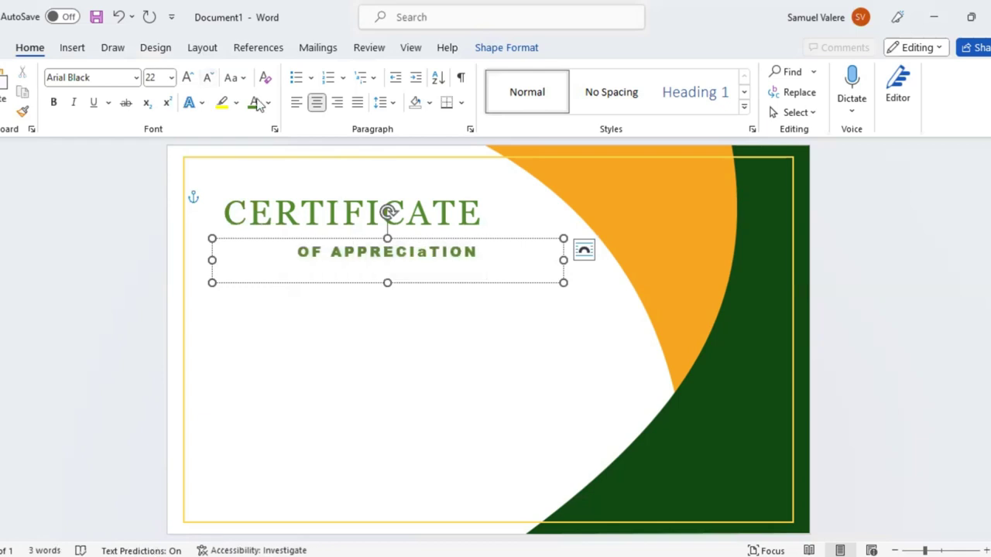
key(ctrl+a)
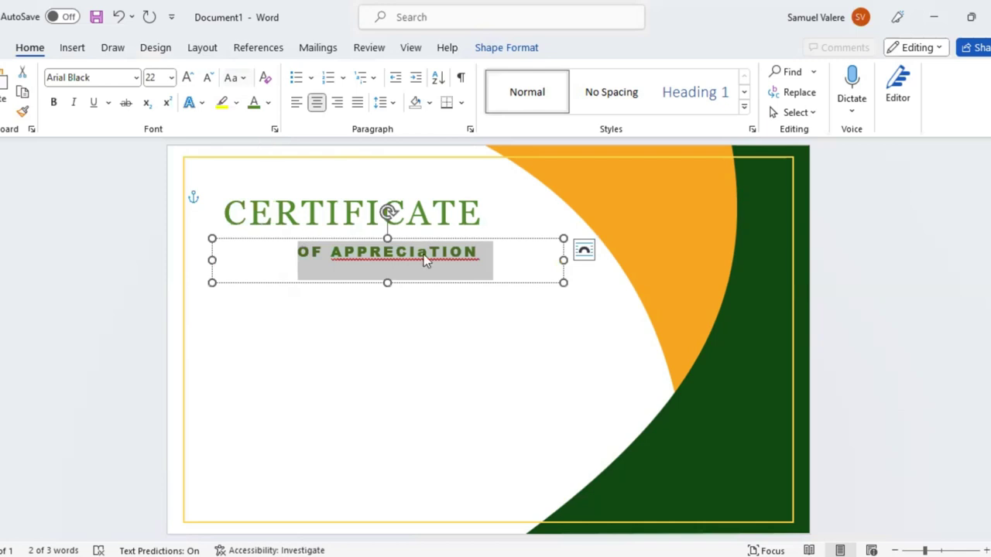
key(shift+F3)
click(239, 81)
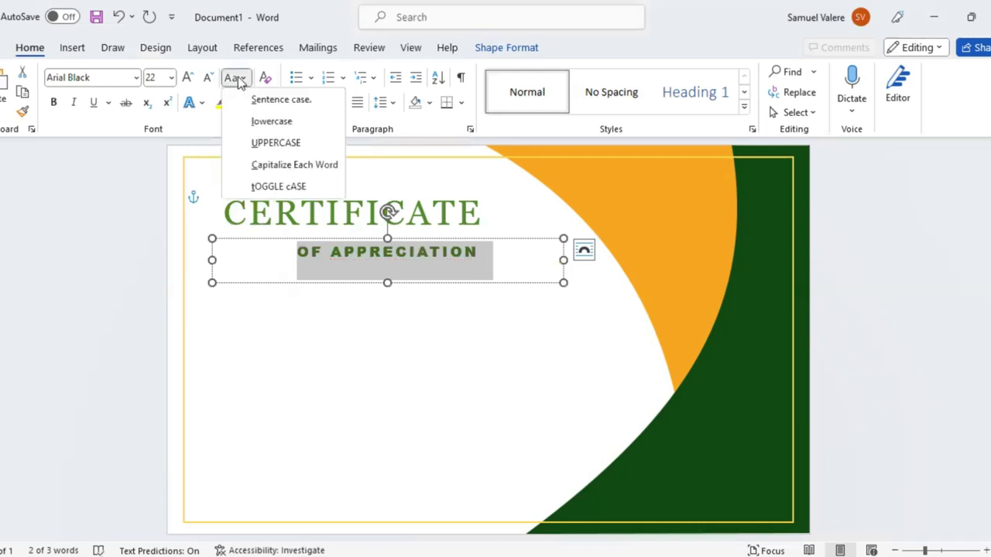
click(207, 77)
click(207, 78)
click(207, 77)
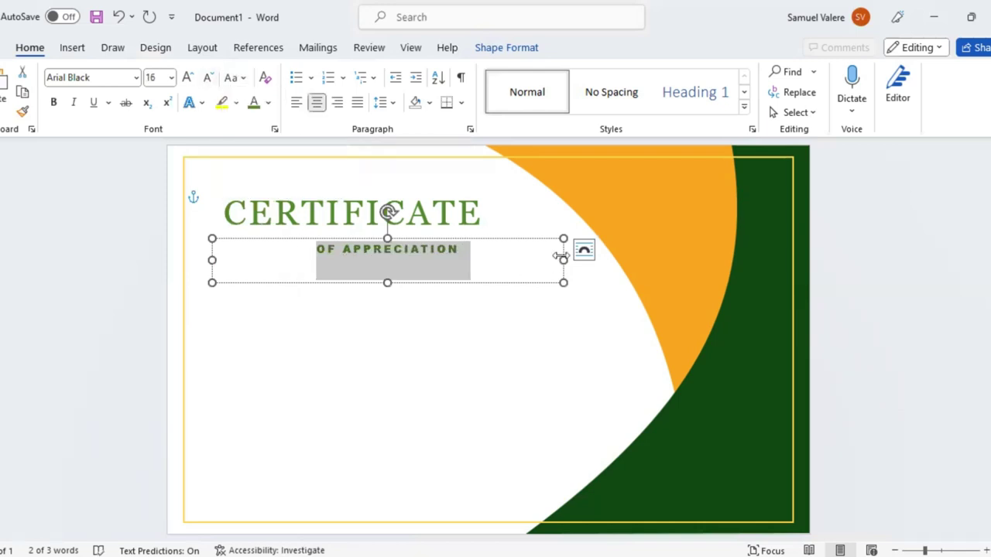
Shrink the subtitle box beneath the heading and colour its text black
drag(560, 256, 376, 258)
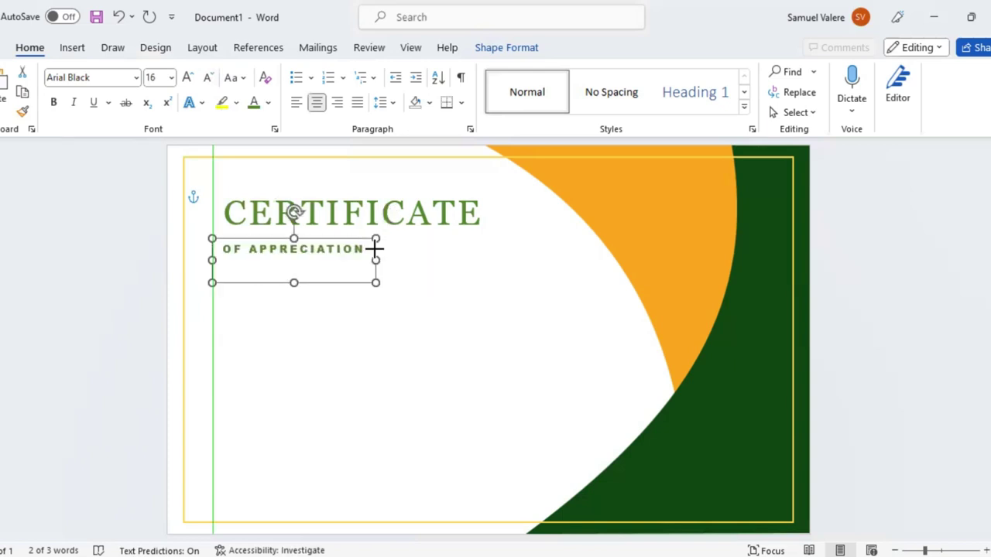
mouse_move(294, 282)
mouse_down()
mouse_move(287, 257)
mouse_move(299, 241)
mouse_up()
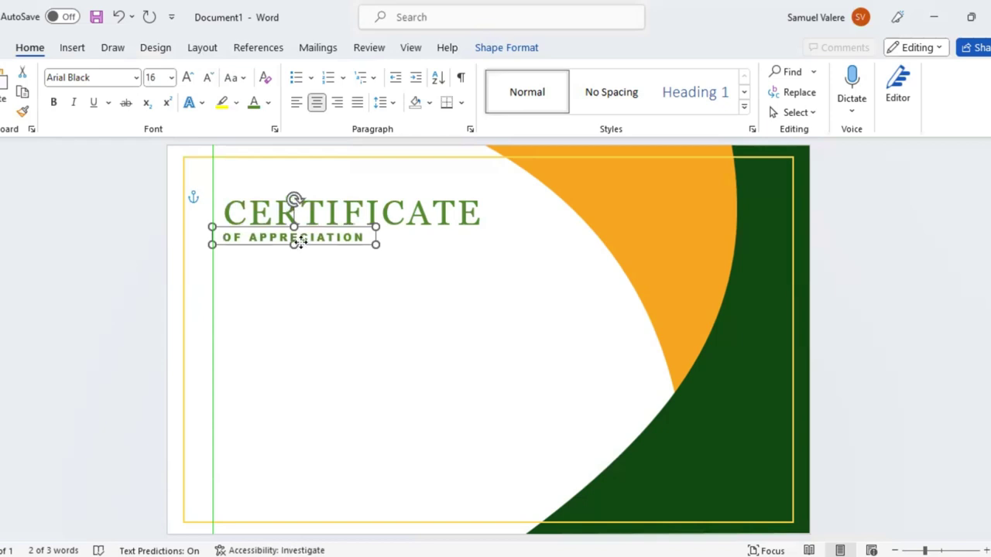
key(ctrl+a)
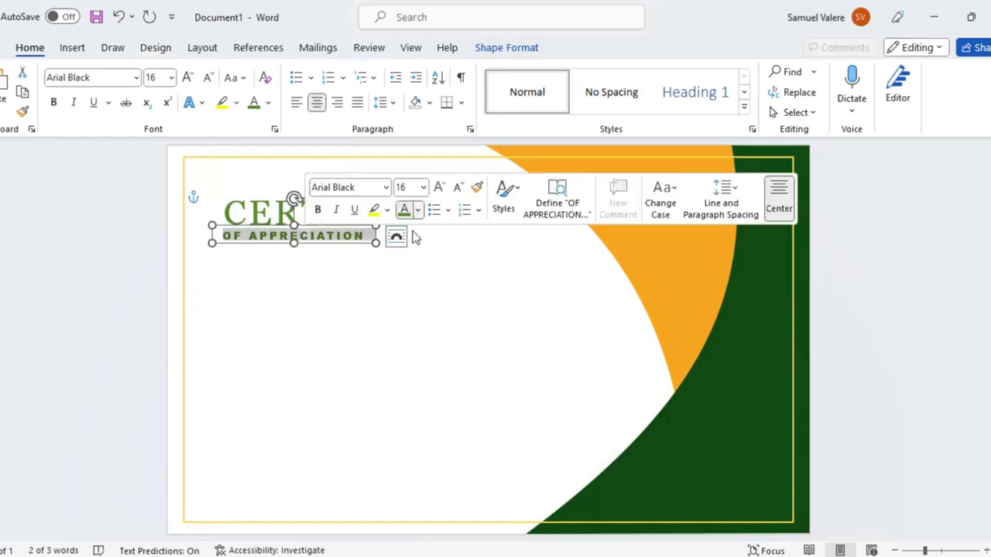
click(417, 210)
key(Return)
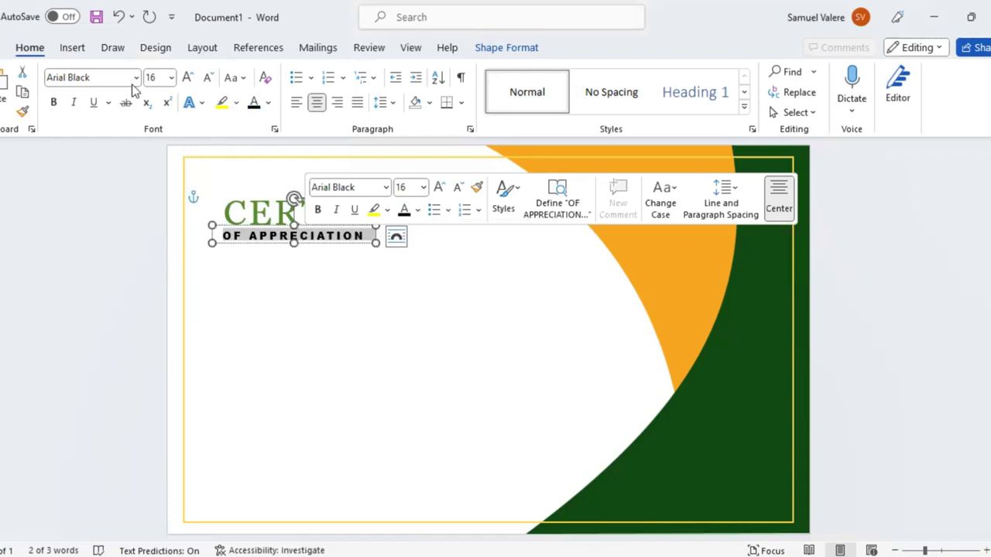
click(336, 242)
Copy the subtitle box below it and type the 'This Certificate Is Proudly Presented To' line
ctrl+drag(336, 242, 345, 272)
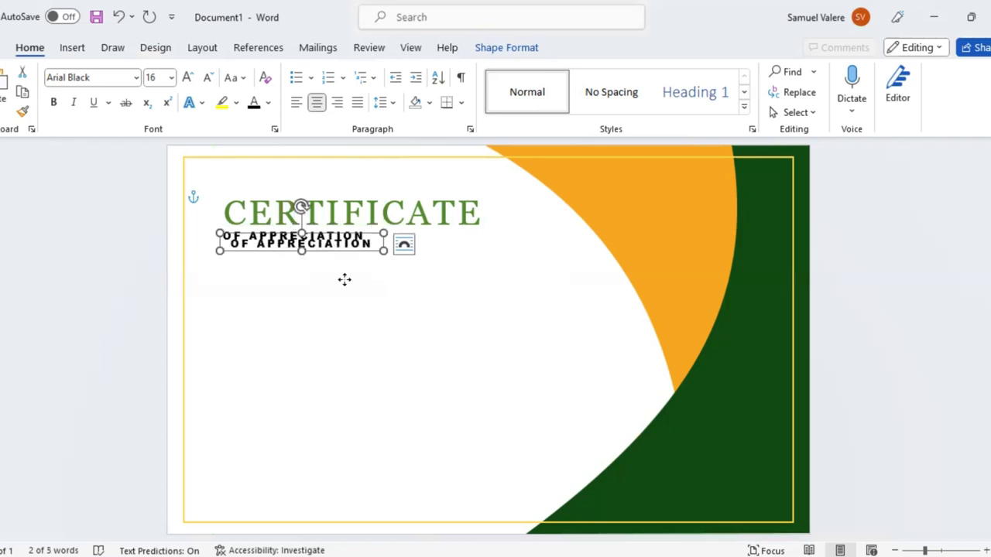
triple_click(329, 282)
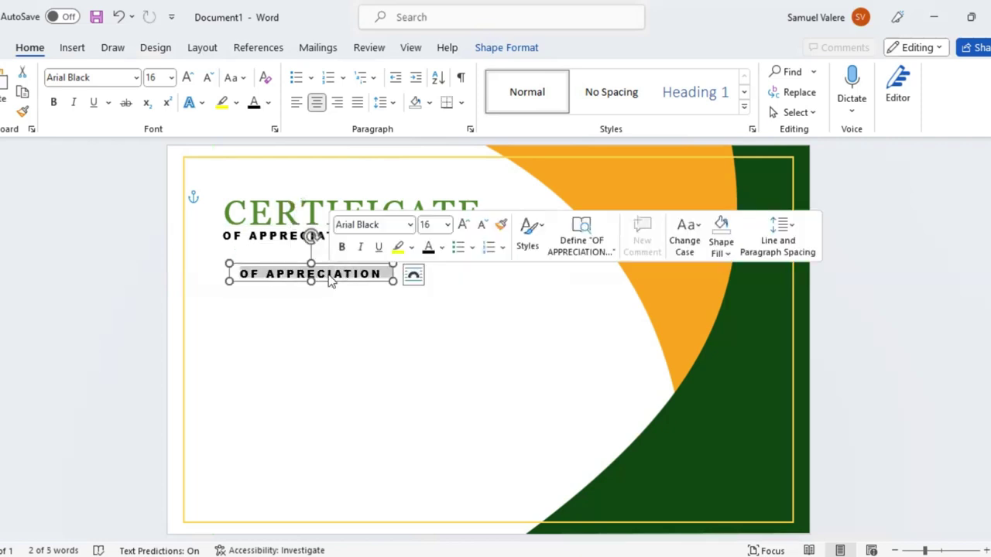
text(This)
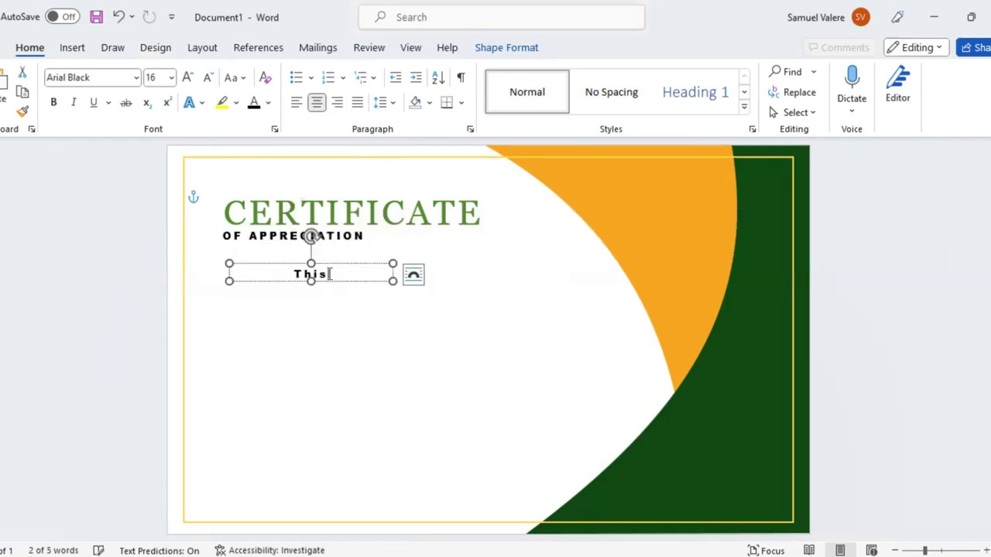
text( Certificat)
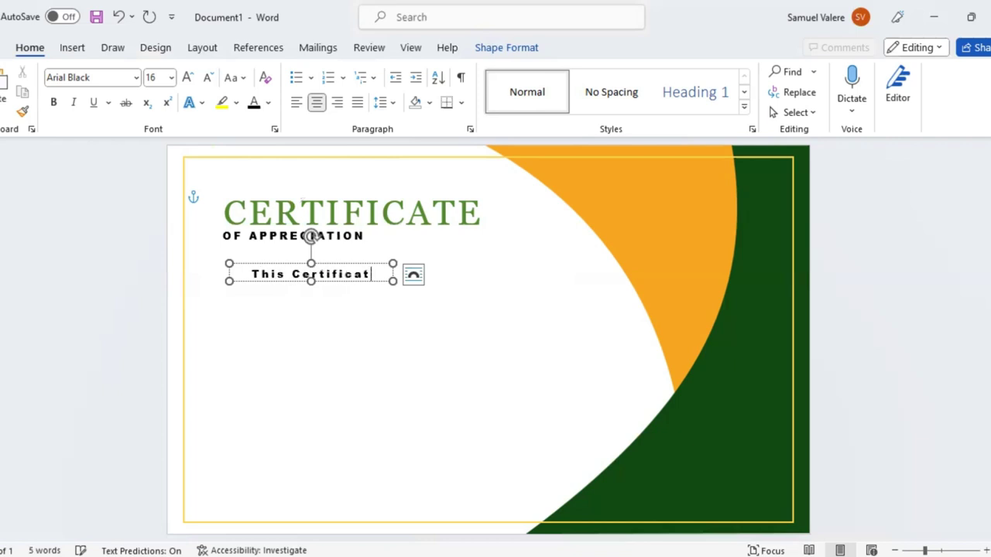
text(e Is)
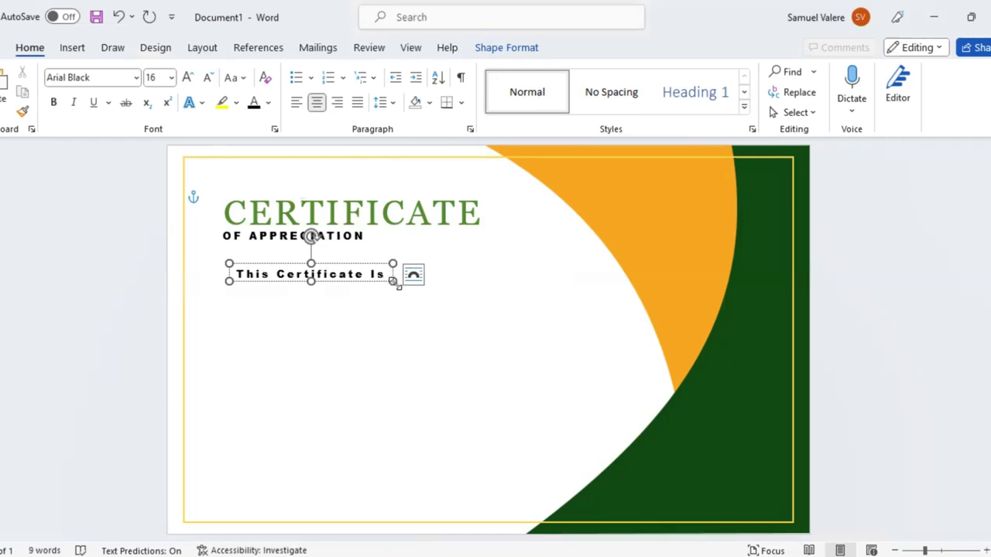
drag(394, 281, 577, 281)
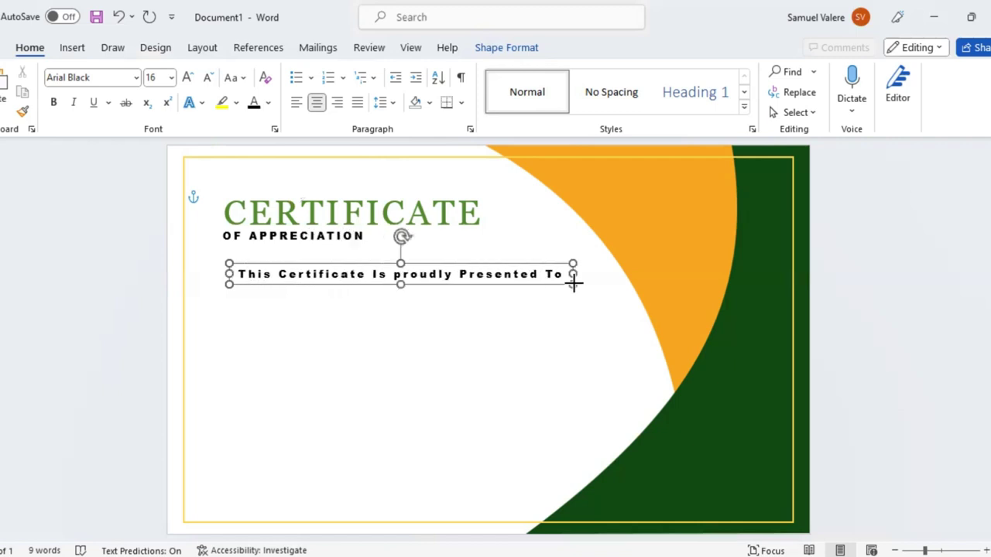
Capitalise Proudly and set the presented-to line in Georgia
click(455, 274)
triple_click(451, 276)
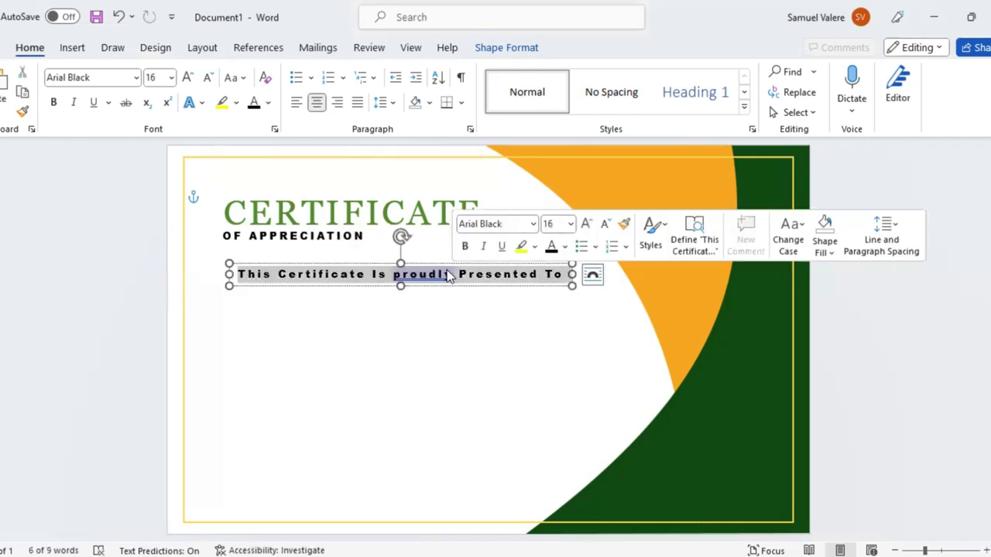
click(429, 277)
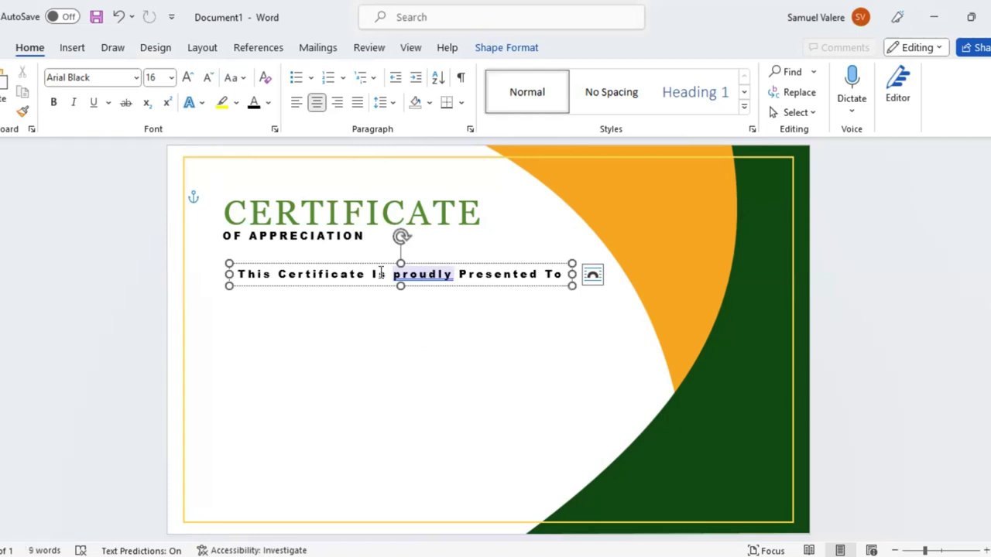
key(ctrl+a)
key(shift+F3)
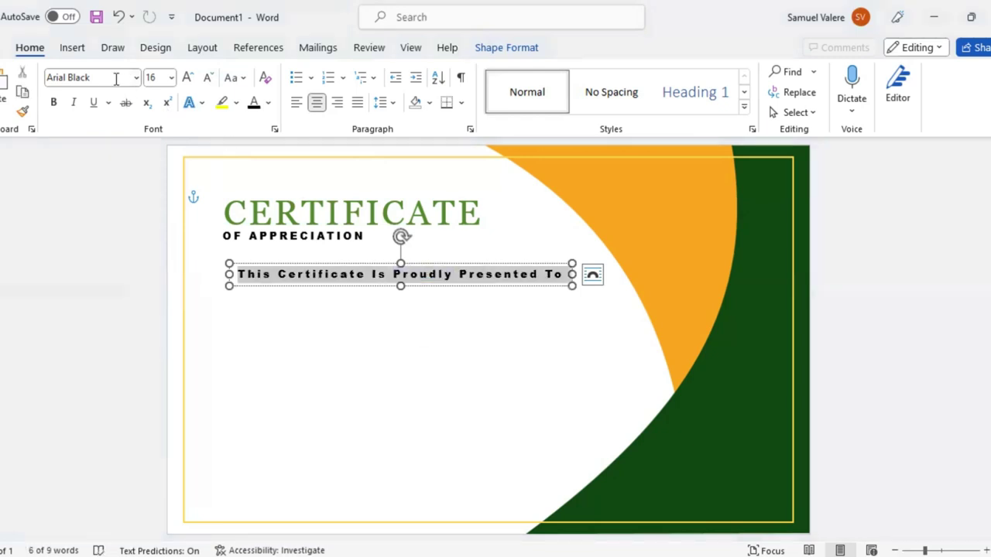
click(116, 79)
text(Georgia)
key(Return)
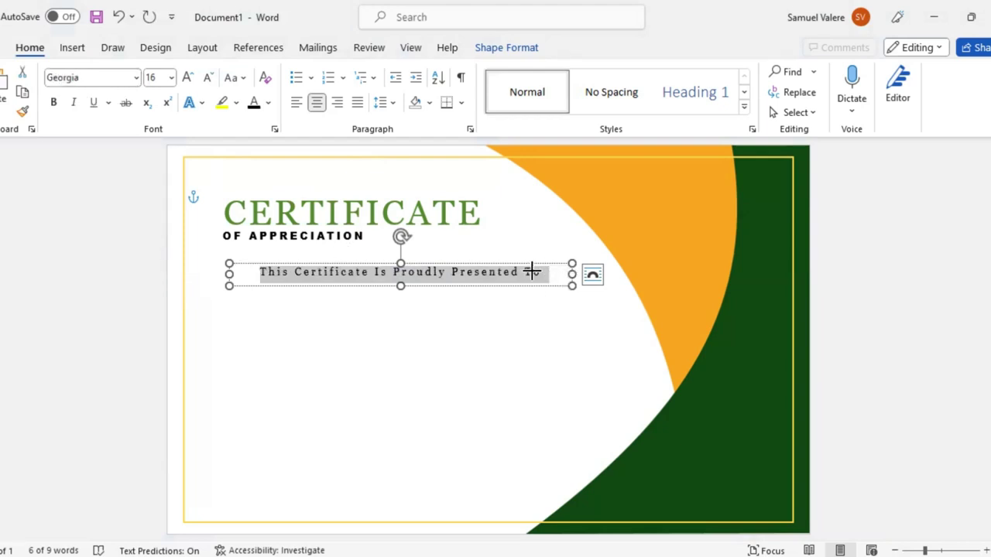
Narrow the box and position the presented-to line just under the subtitle
drag(572, 273, 531, 273)
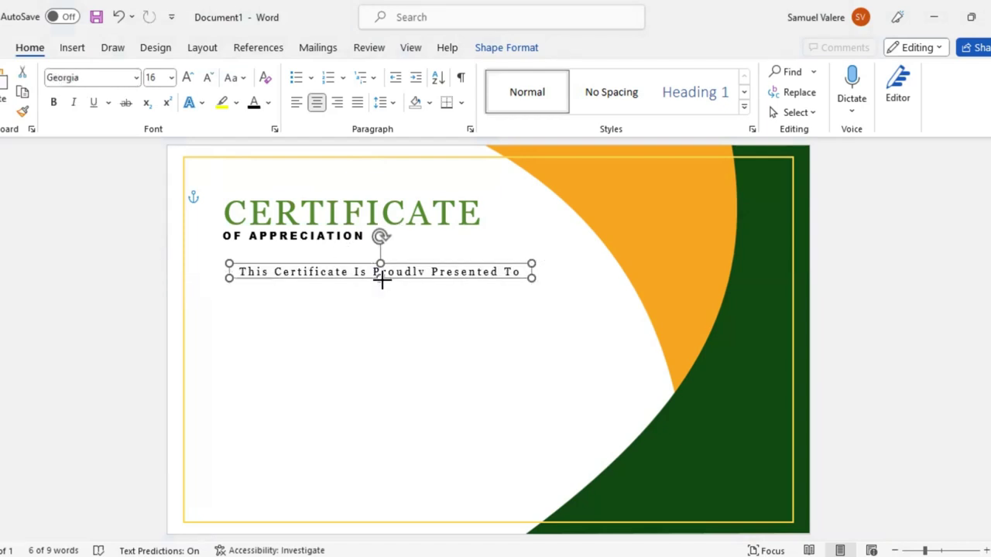
drag(376, 288, 365, 290)
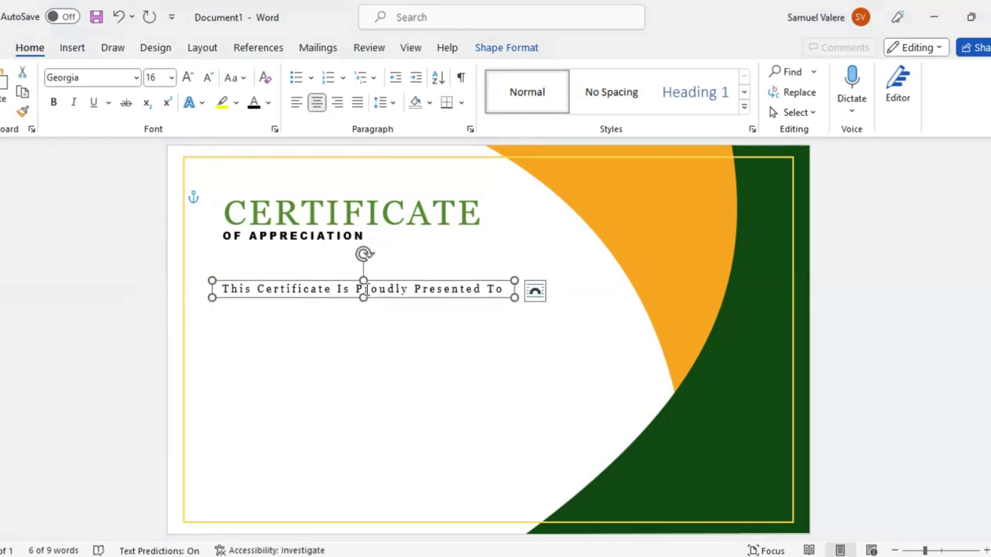
key(Up)
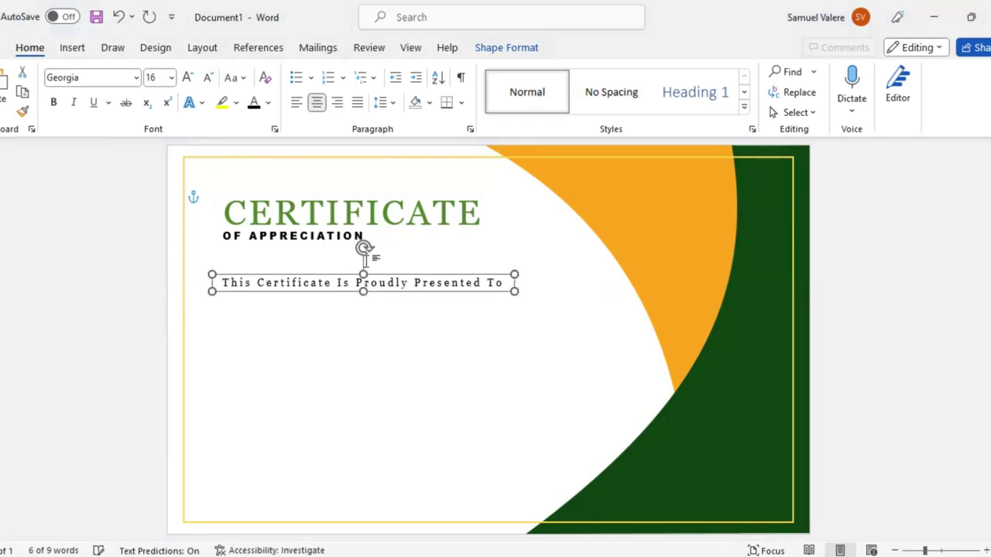
click(408, 232)
Duplicate the title box below the presented-to line, enter the recipient's name, and reset character spacing to Normal
ctrl+drag(415, 340, 391, 336)
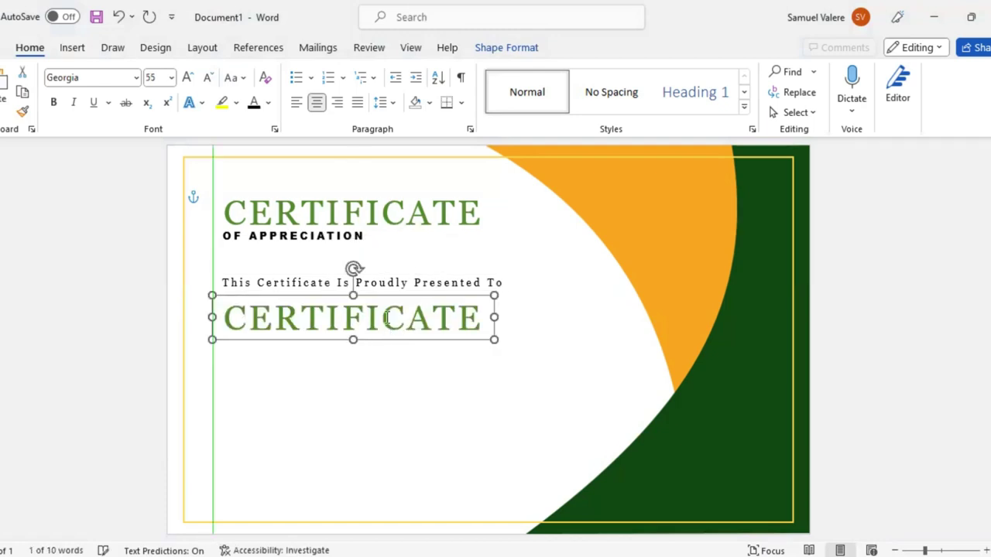
double_click(384, 316)
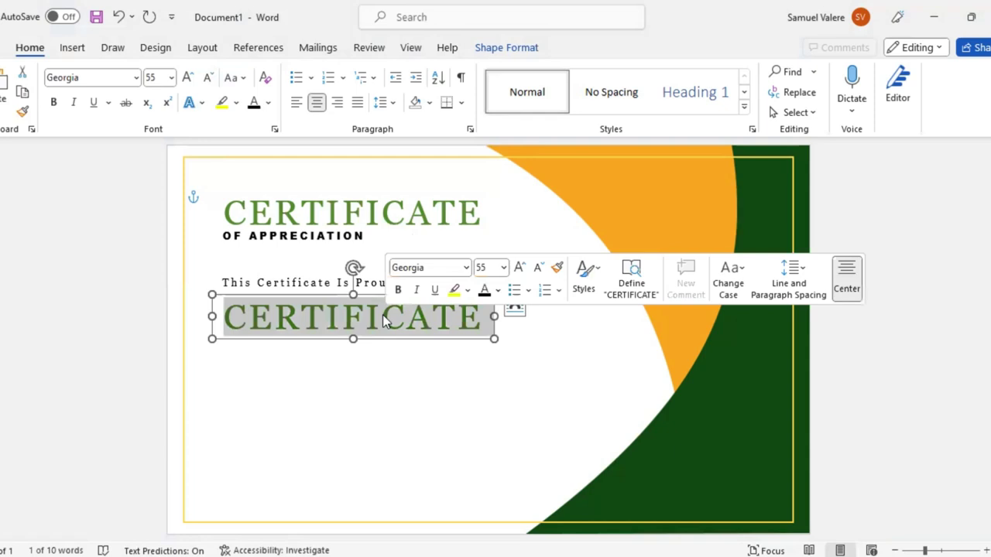
text(Jos)
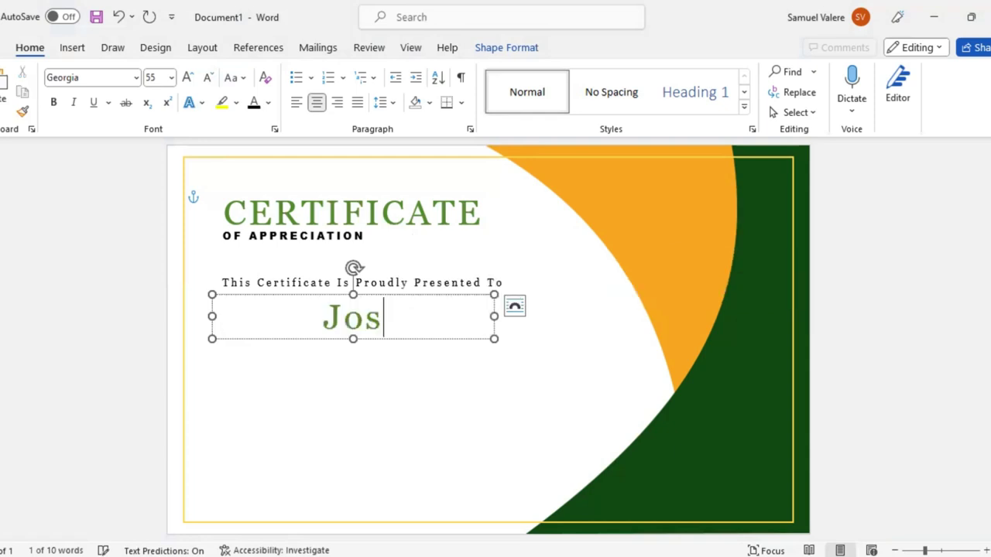
text(eph Da)
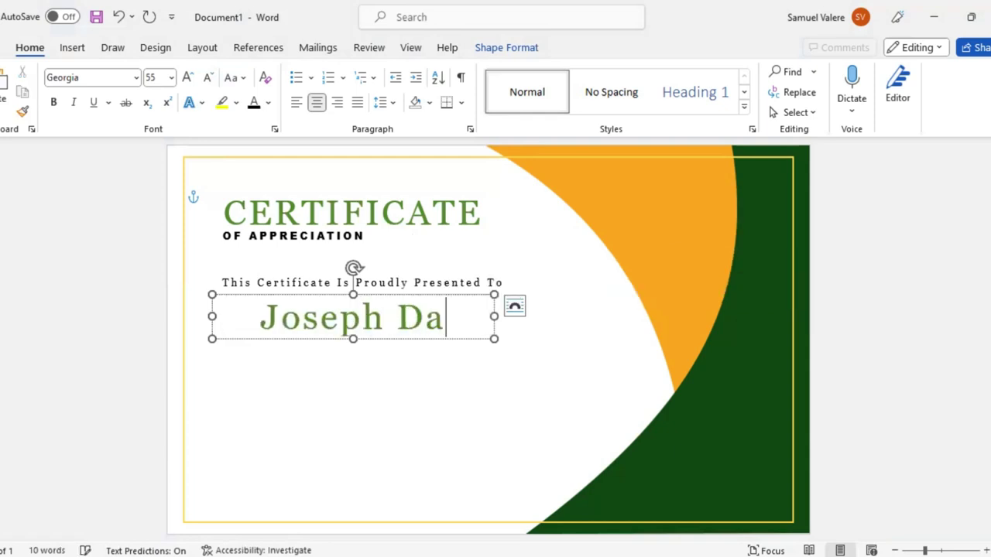
text(bens)
key(ctrl+a)
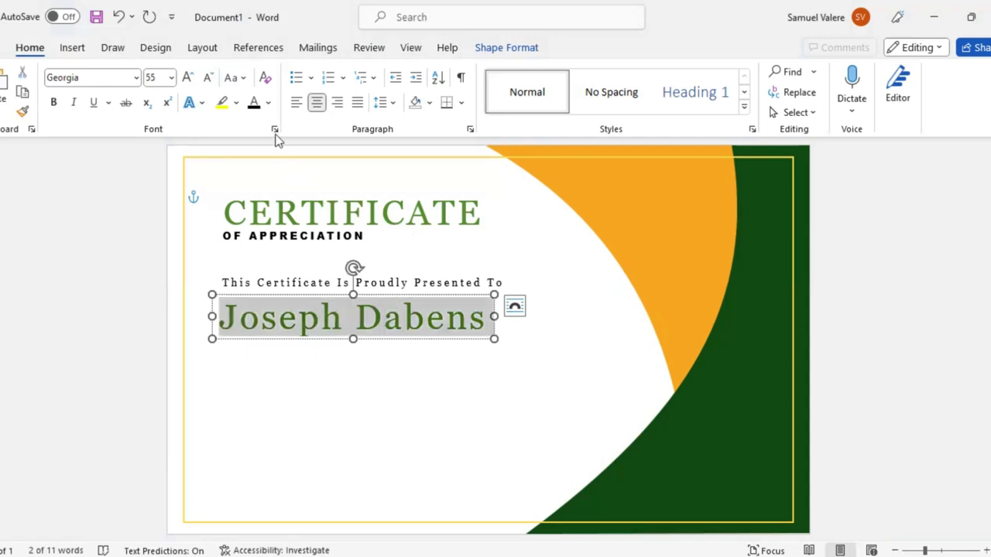
click(274, 130)
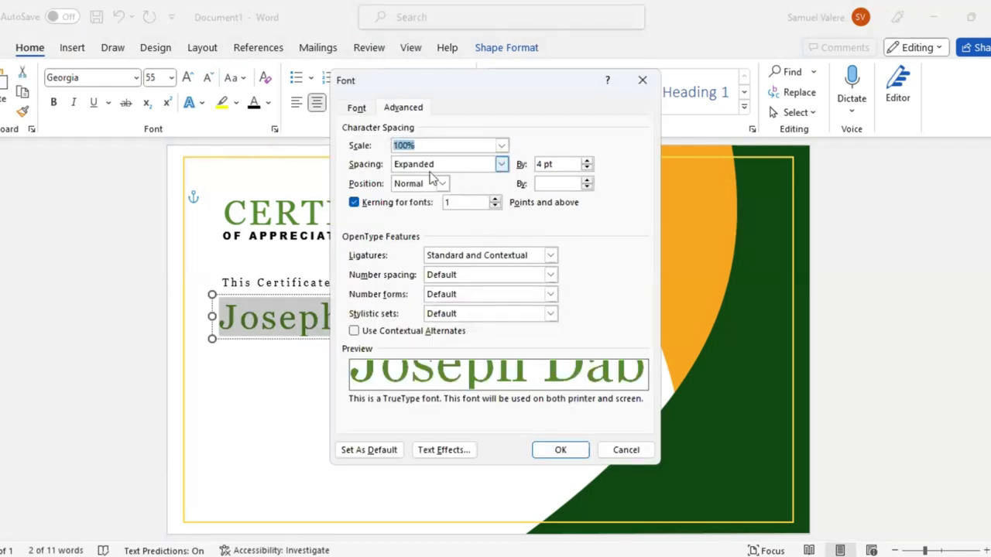
click(434, 165)
click(433, 176)
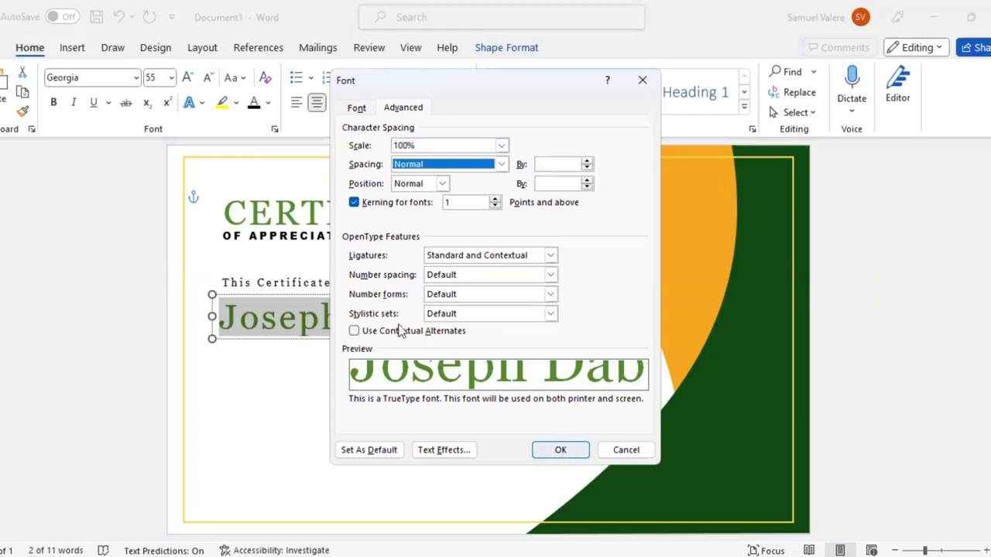
key(Return)
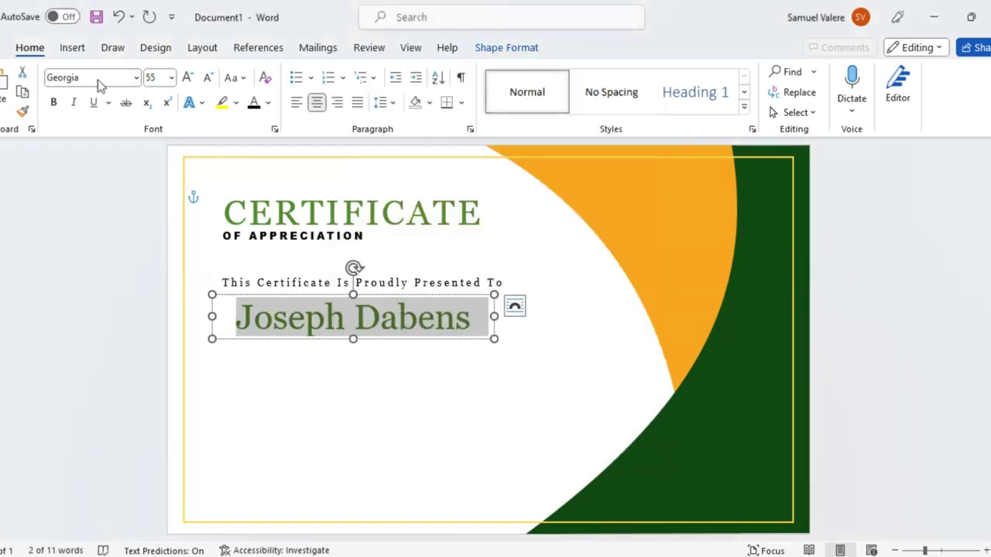
Set the name in Monotype Corsiva at size 90 and stretch its box to fit one line
click(99, 79)
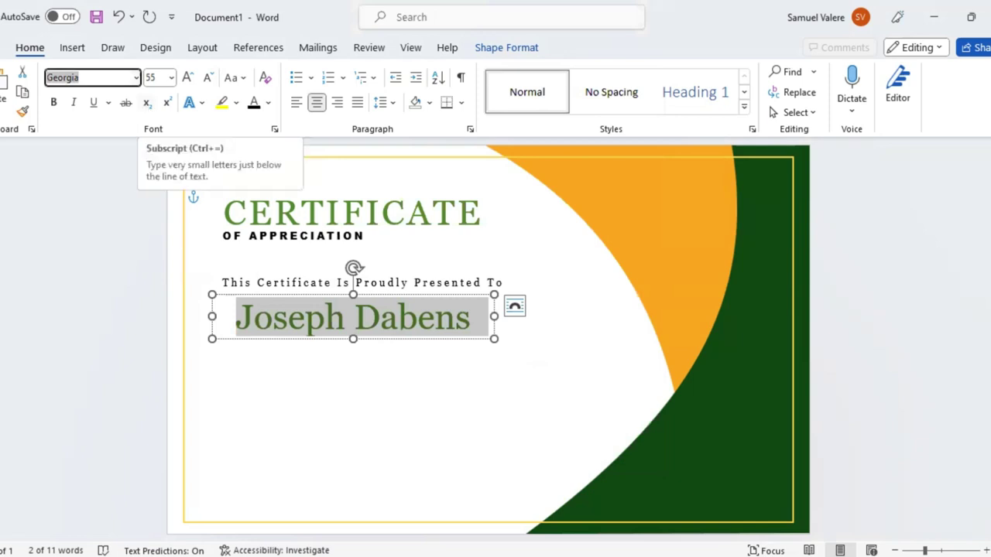
text(Monotype Corsiva)
key(Return)
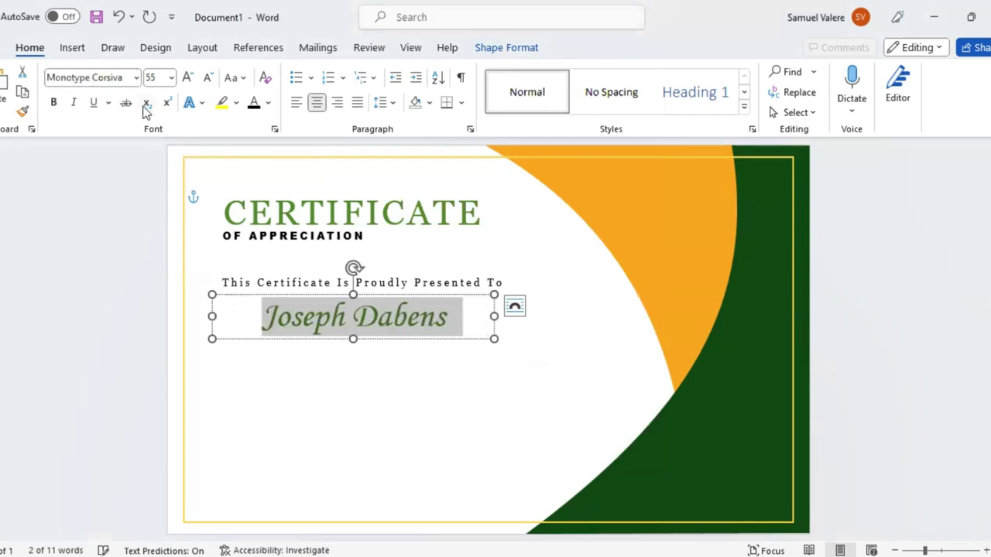
click(189, 77)
click(190, 78)
click(189, 78)
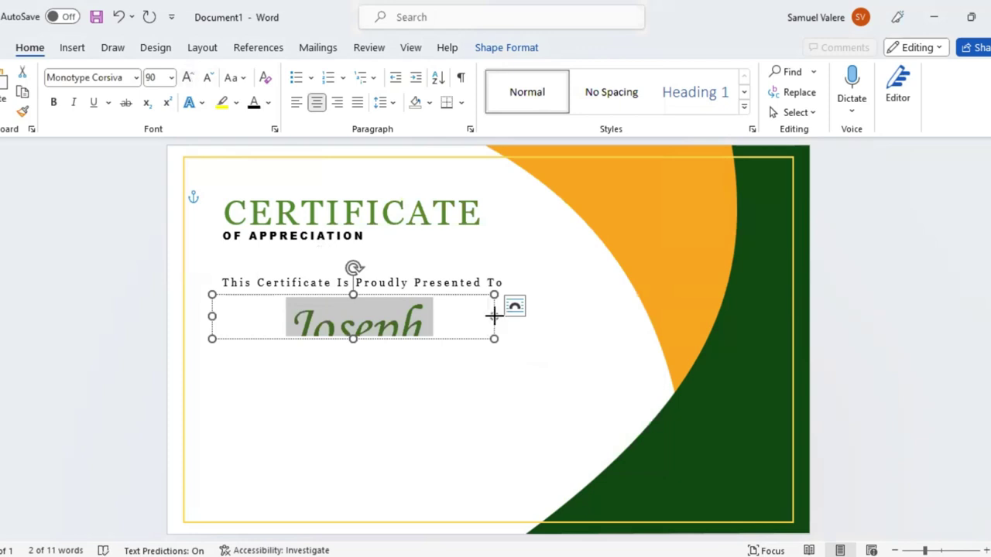
drag(494, 316, 524, 319)
drag(375, 338, 375, 367)
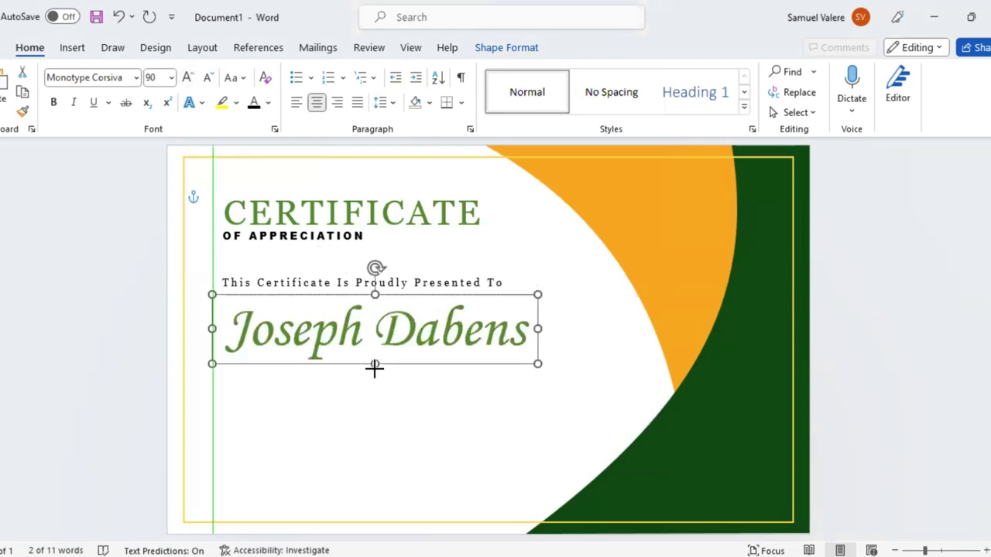
Colour the recipient's name dark green and move its box up slightly
triple_click(391, 331)
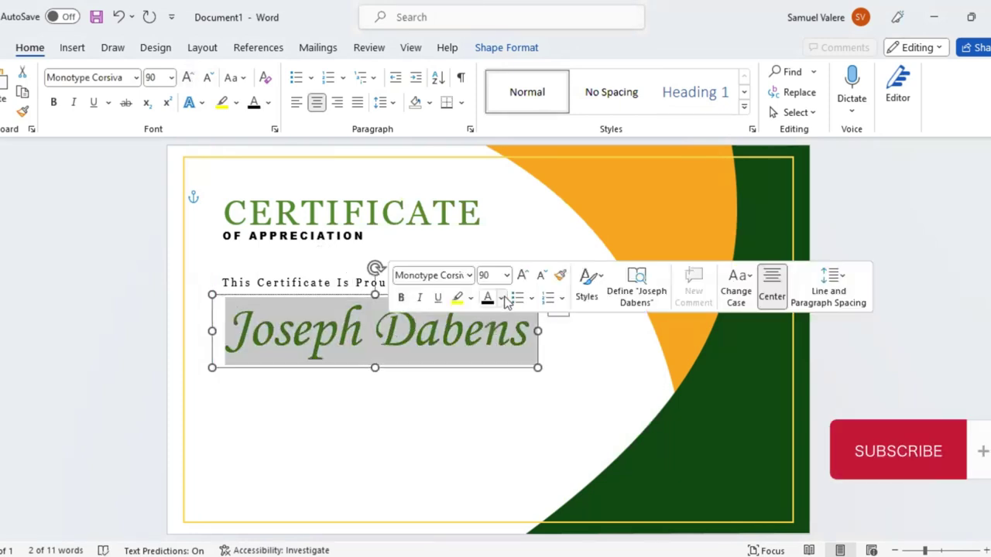
click(501, 298)
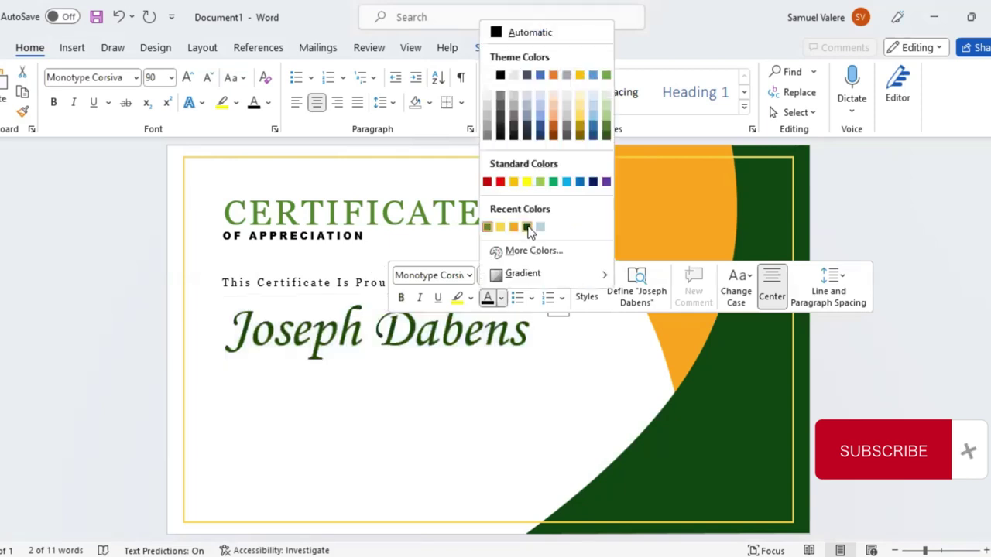
click(393, 374)
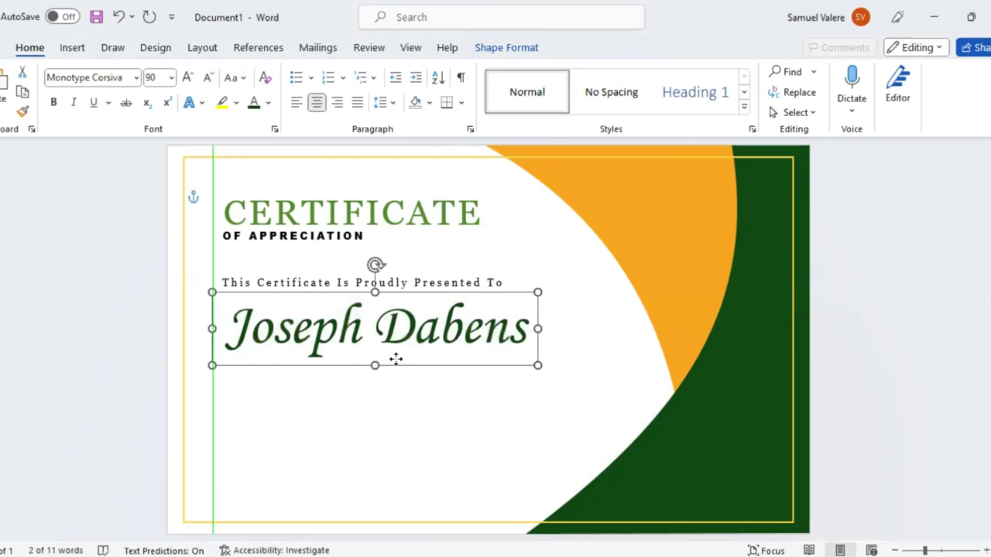
drag(395, 362, 396, 356)
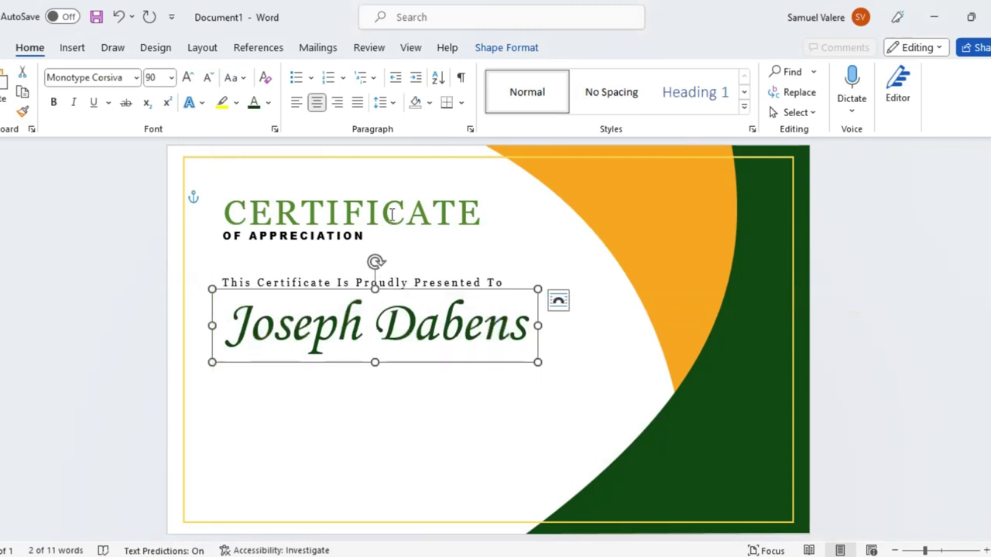
Turn the CERTIFICATE heading orange
double_click(509, 193)
click(503, 188)
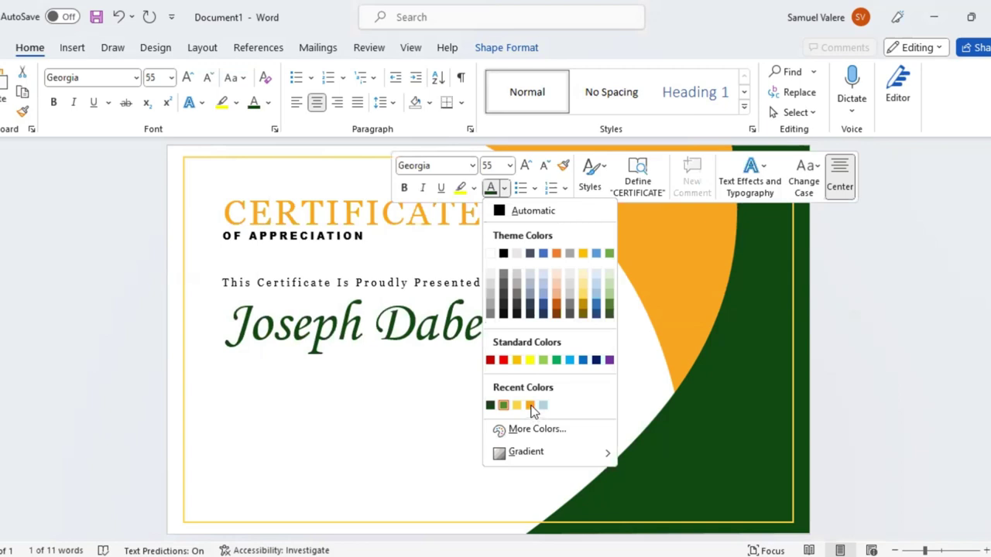
click(427, 397)
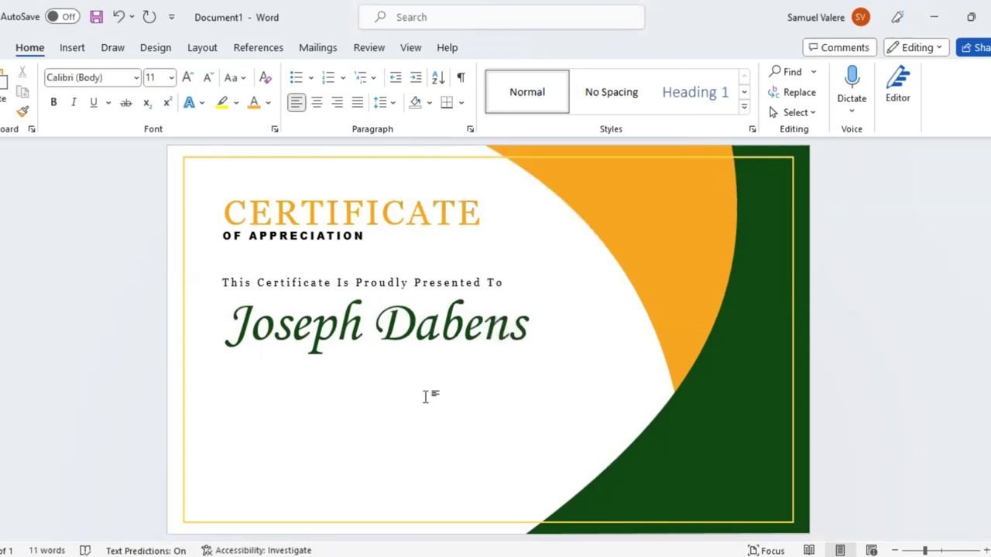
click(75, 52)
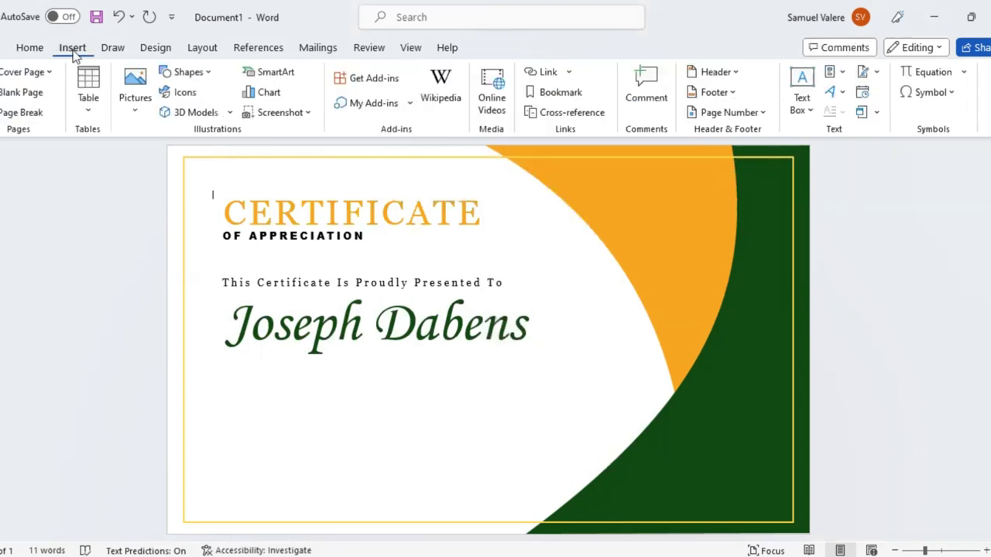
Draw a text box below the name and paste the appreciation paragraph into it
click(188, 72)
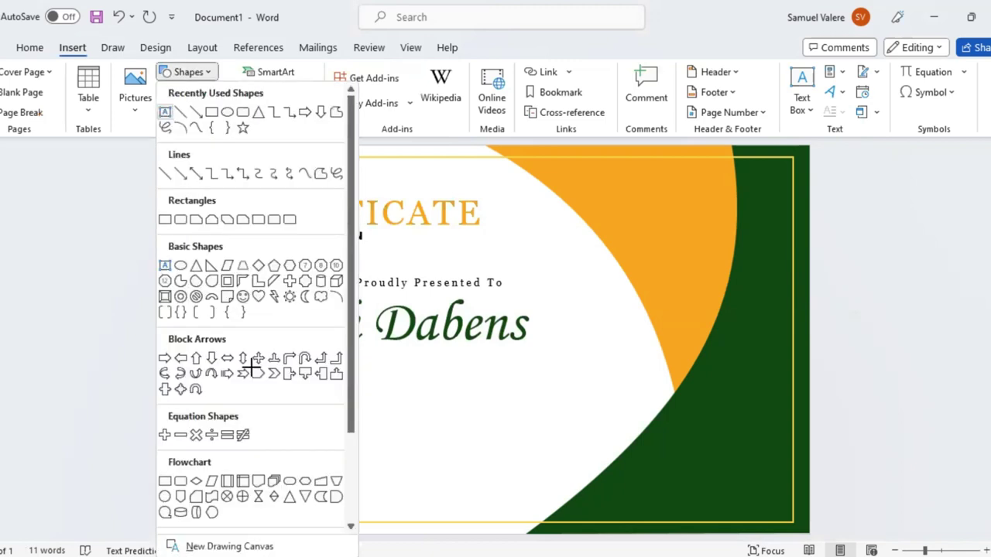
drag(251, 368, 480, 412)
key(ctrl+v)
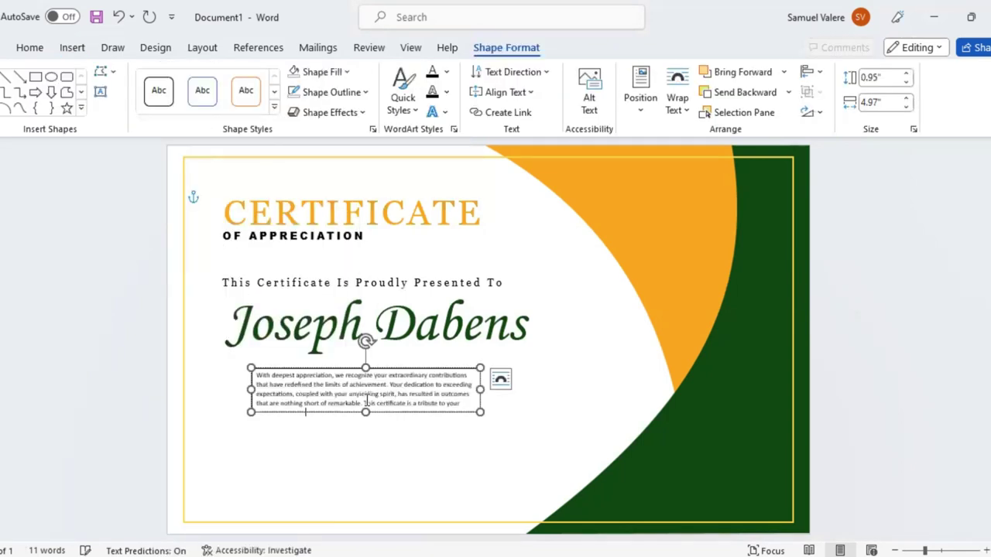
drag(365, 412, 365, 425)
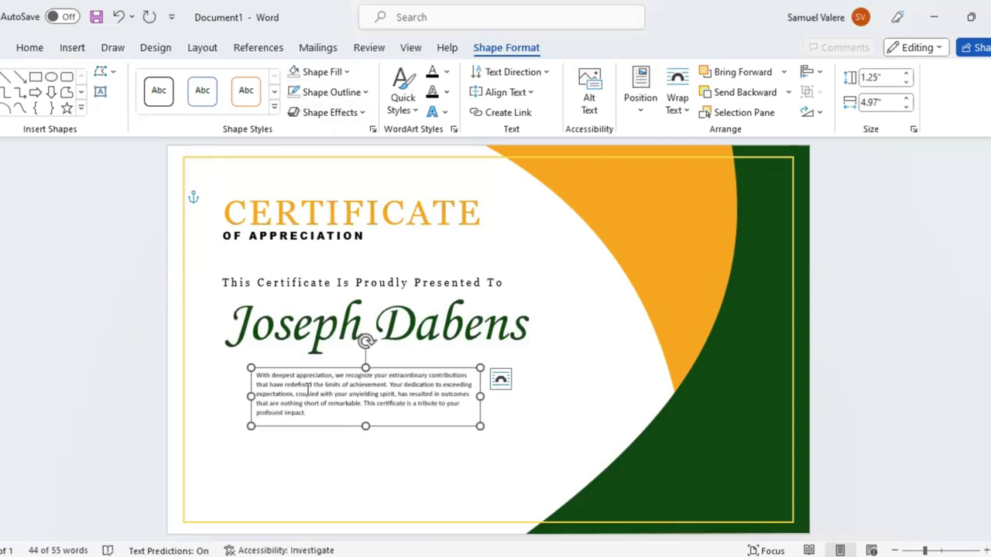
Format the appreciation paragraph as Georgia 16 and enlarge its box so all text shows
triple_click(308, 387)
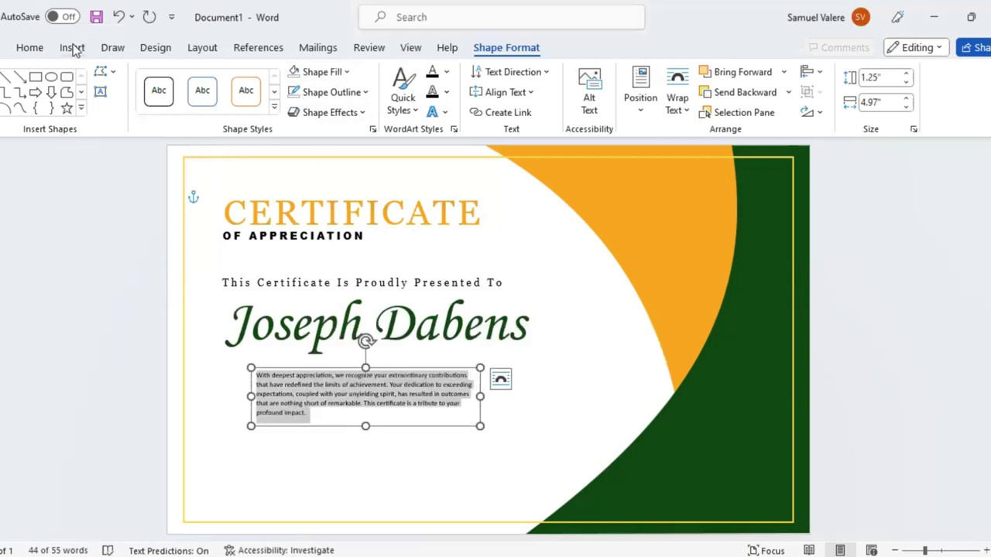
click(35, 48)
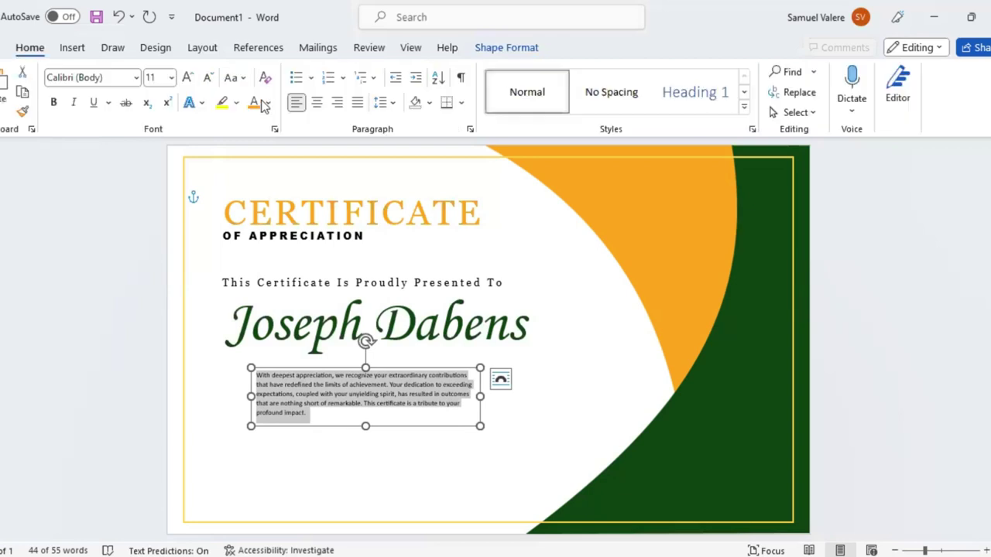
click(114, 78)
text(Georgia)
key(Return)
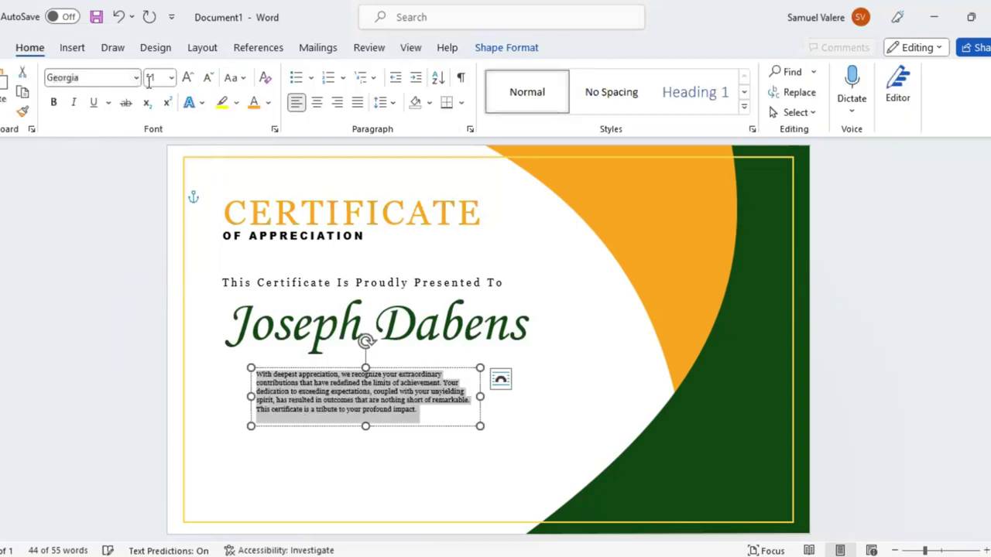
click(189, 77)
click(188, 77)
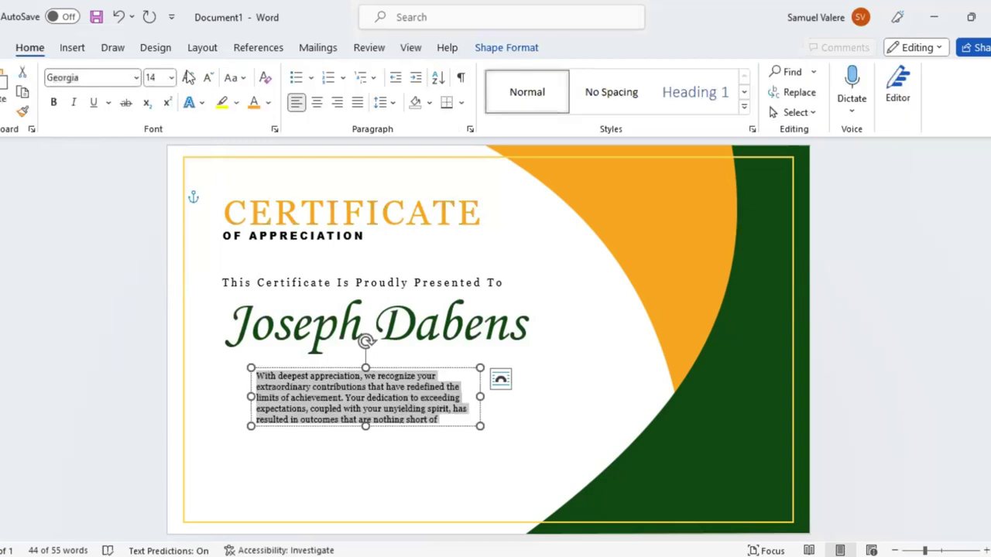
click(188, 77)
drag(365, 426, 365, 473)
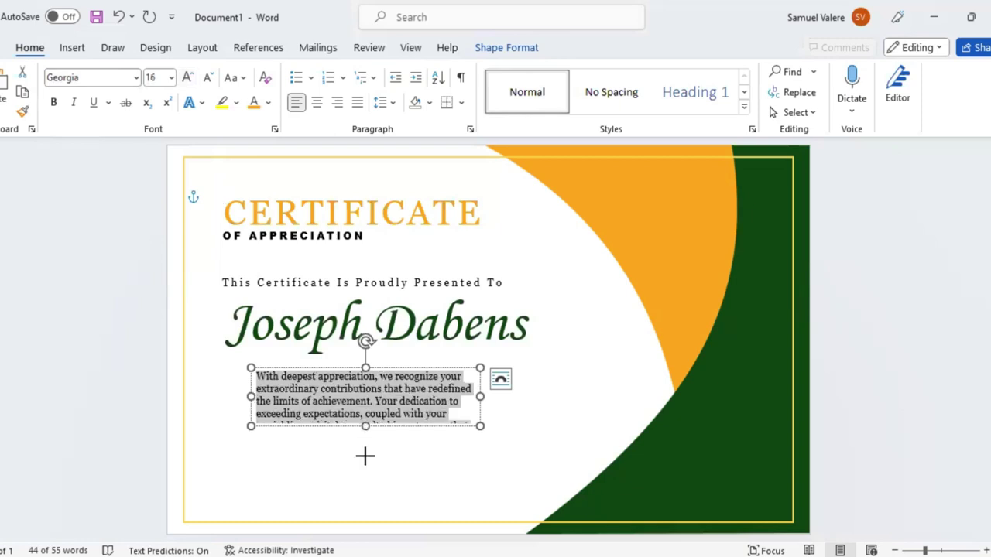
drag(480, 420, 522, 421)
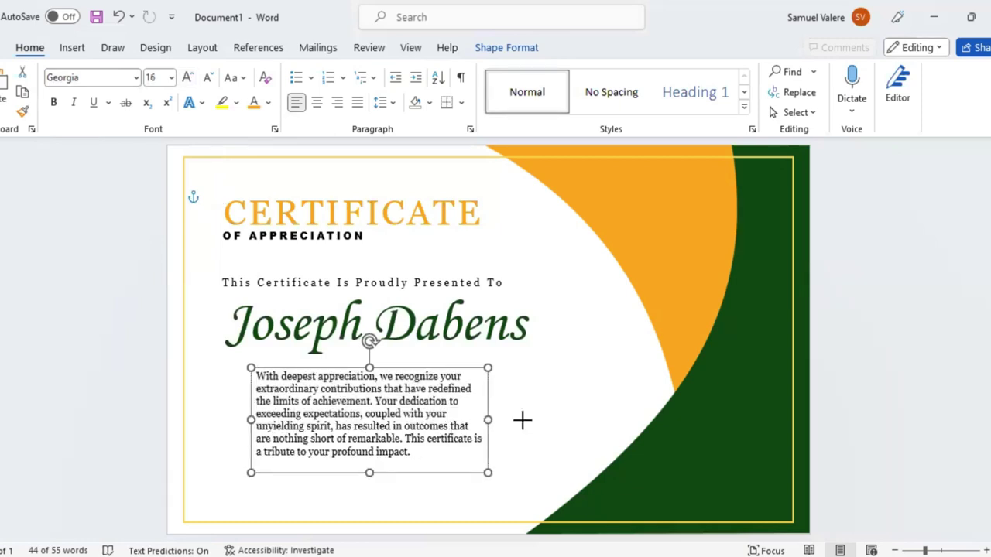
click(436, 363)
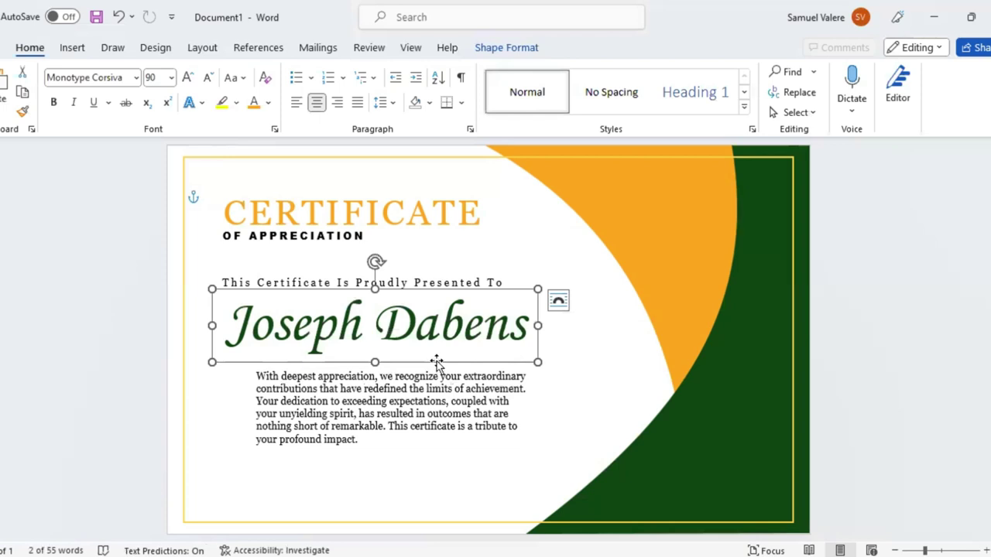
Shift the name box slightly right, then widen the paragraph and align it with the heading's left edge
drag(433, 360, 445, 361)
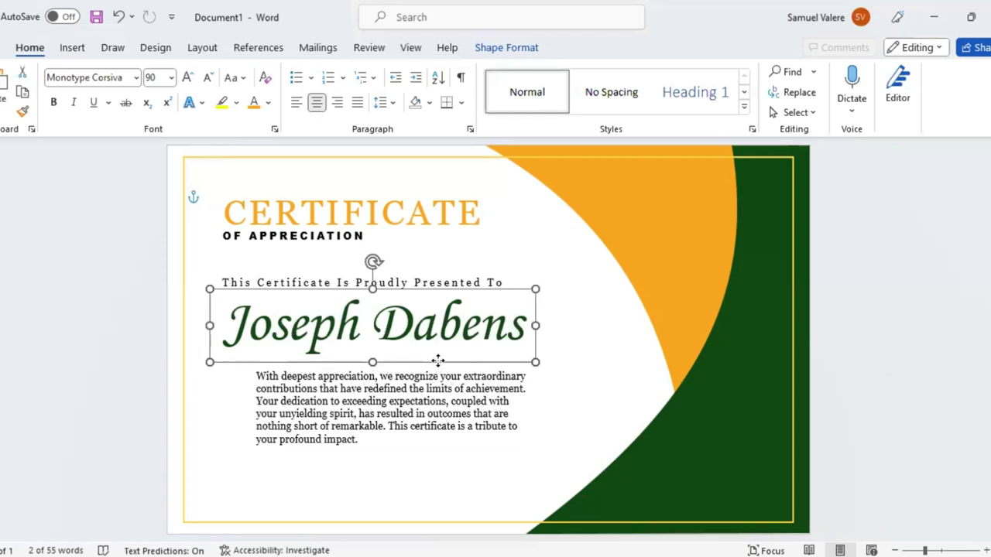
click(419, 426)
mouse_move(532, 419)
mouse_down()
mouse_move(600, 419)
mouse_move(574, 418)
mouse_up()
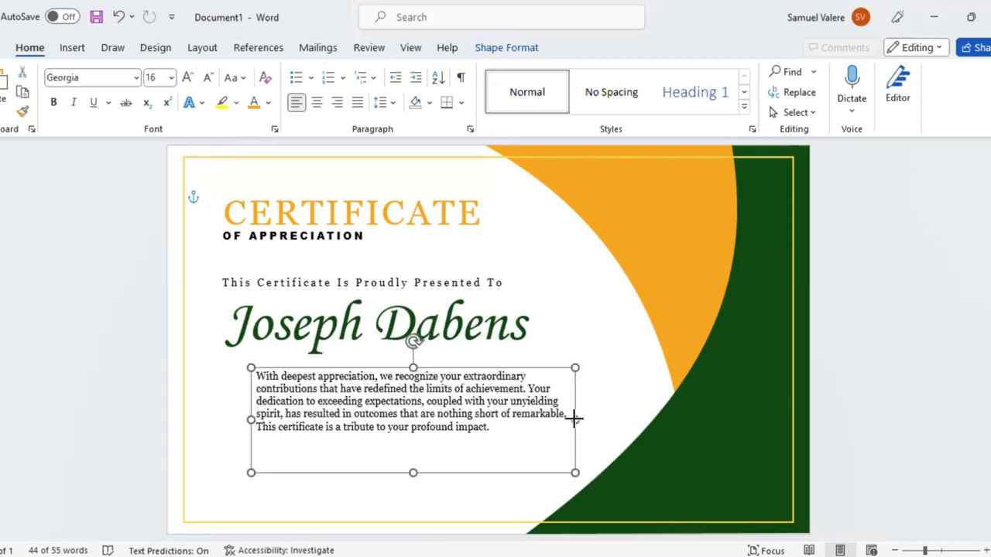
mouse_move(433, 474)
mouse_down()
mouse_move(374, 462)
mouse_move(376, 429)
mouse_move(389, 446)
mouse_up()
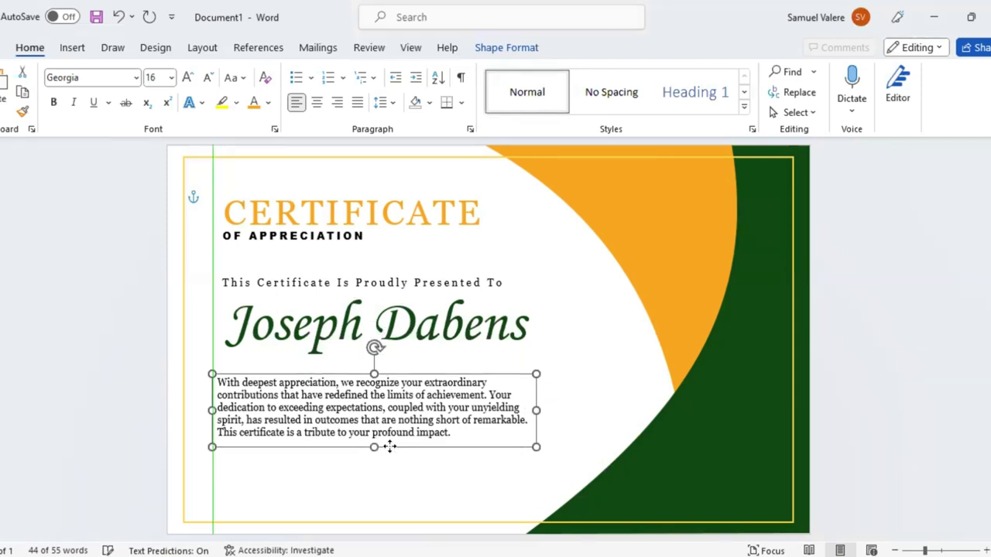
Nudge the CERTIFICATE, OF APPRECIATION, presented-to and name lines to even out their spacing
click(401, 373)
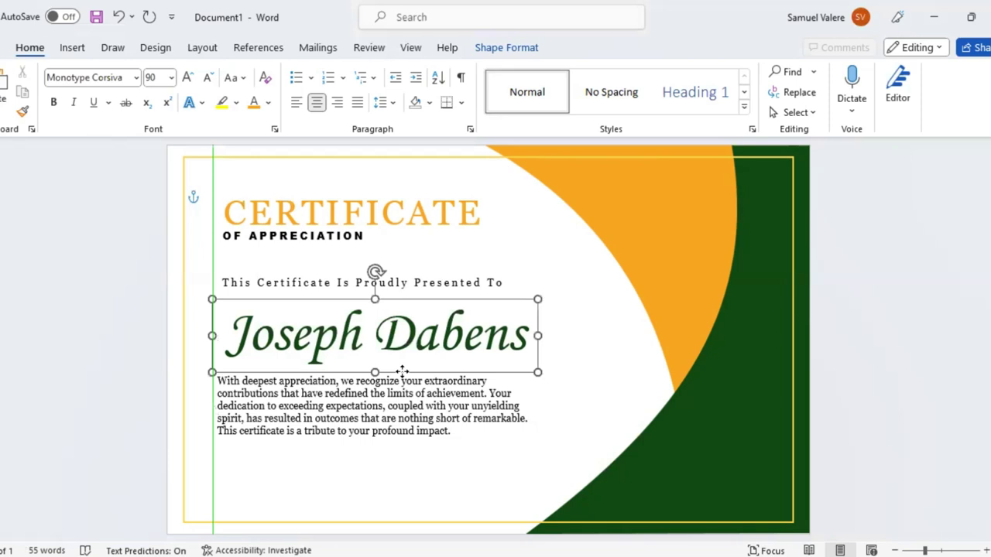
click(352, 274)
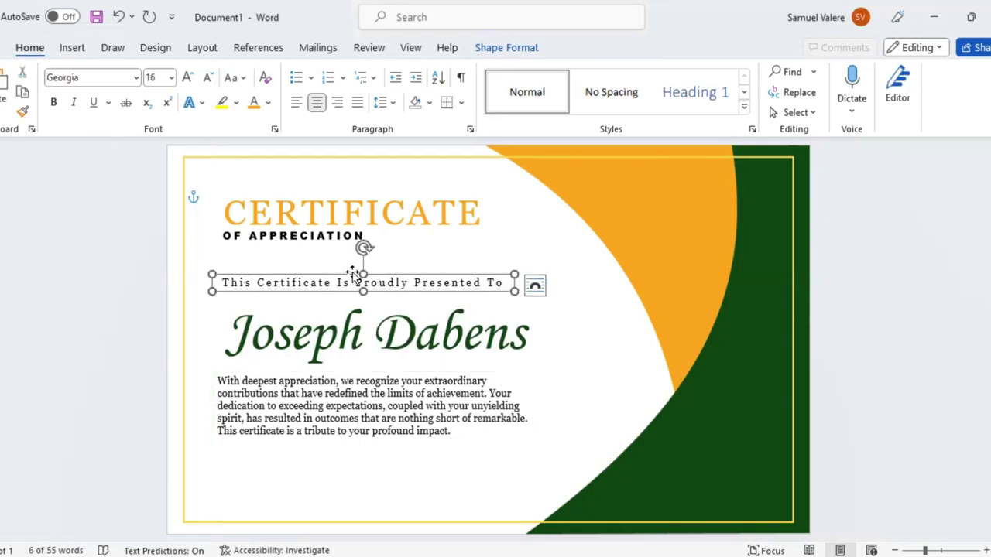
key(Down)
key(Down)
key(Down)
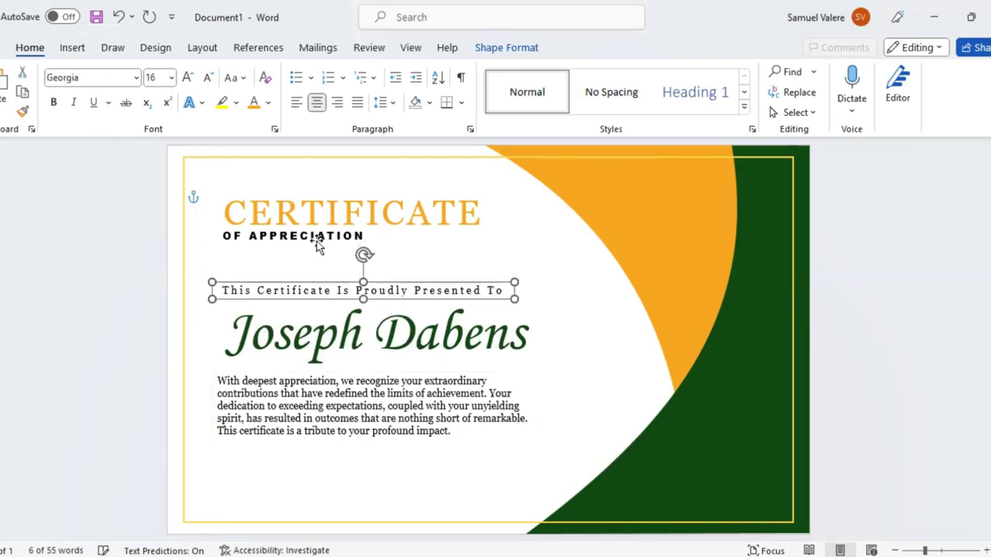
click(316, 241)
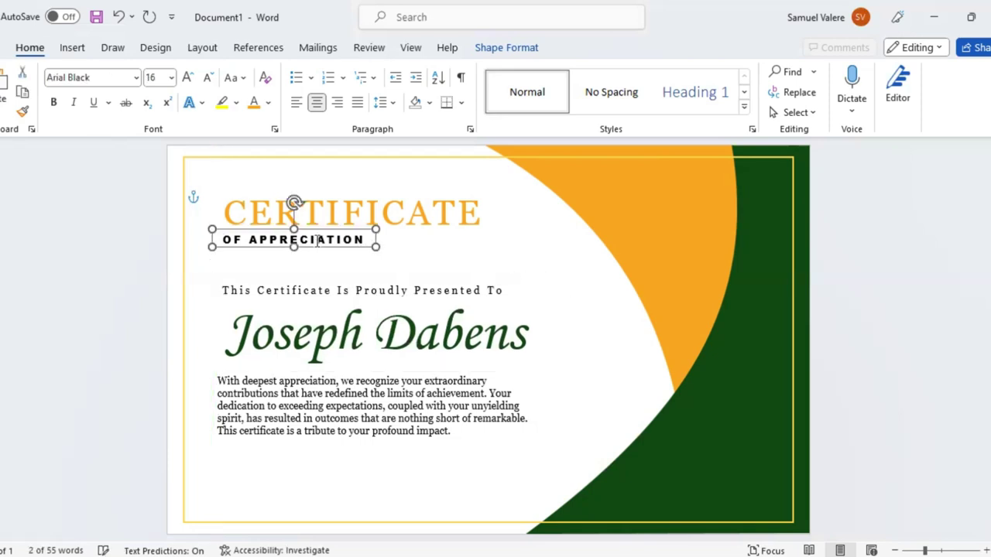
click(324, 189)
key(Down)
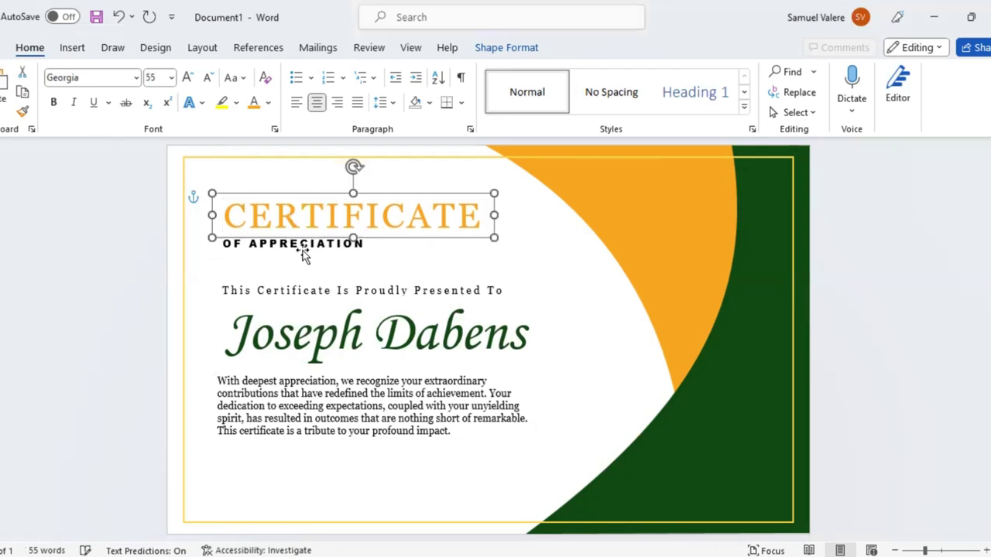
click(303, 249)
key(Up)
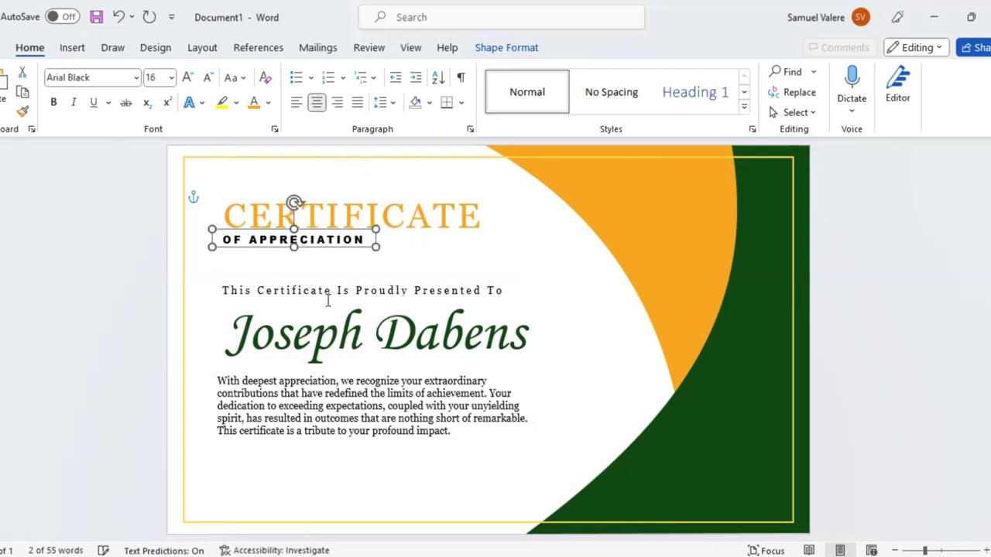
key(Up)
click(338, 284)
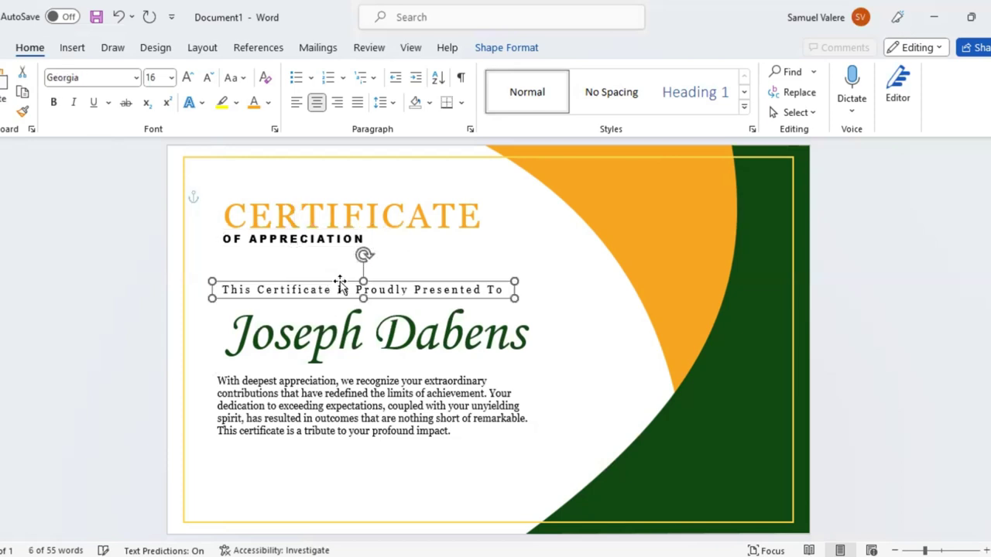
key(Up)
click(338, 302)
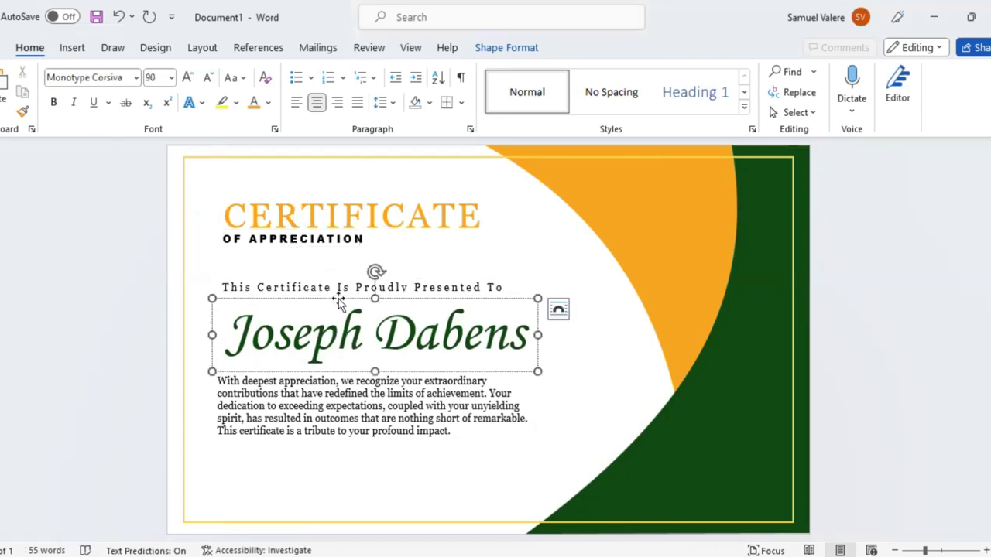
key(Up)
key(Up)
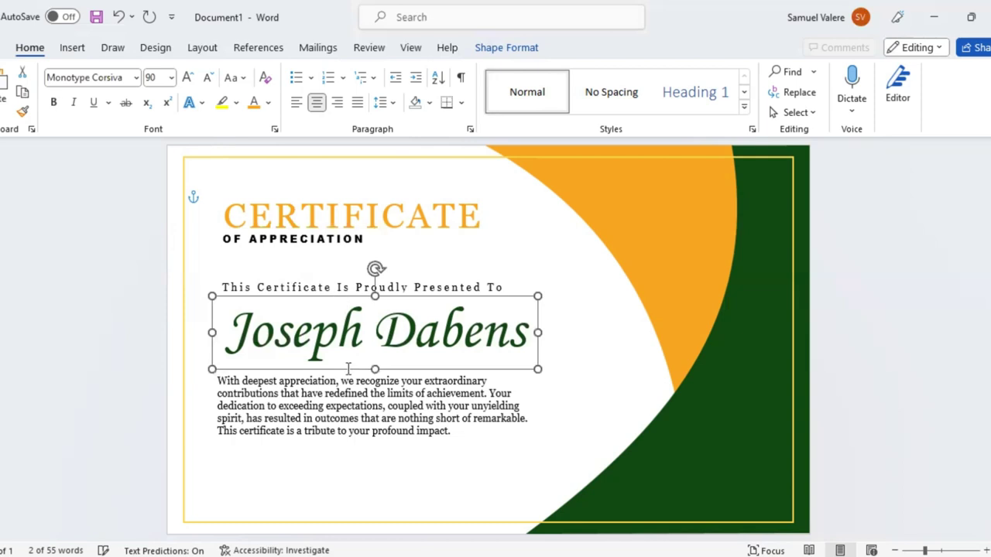
Widen the paragraph box further so the text wraps onto five longer lines
click(530, 410)
drag(538, 410, 561, 410)
click(72, 47)
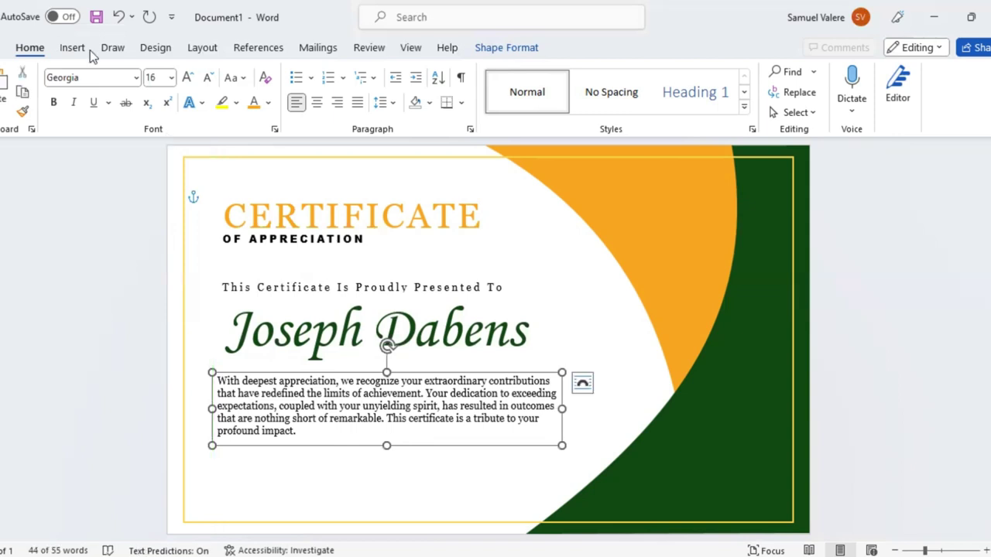
Add a small centred Georgia DATE text box at the certificate's lower left
click(194, 72)
click(169, 116)
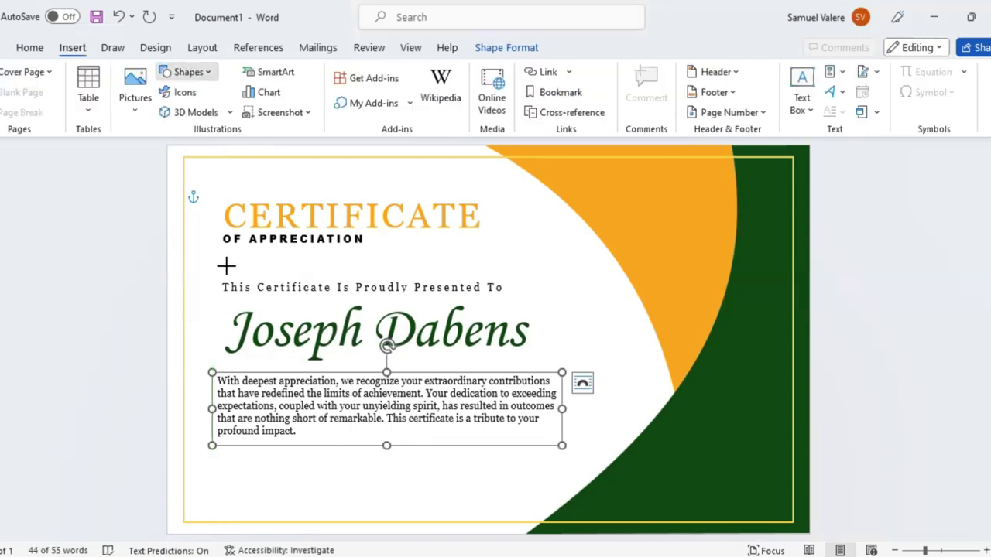
drag(213, 487, 294, 510)
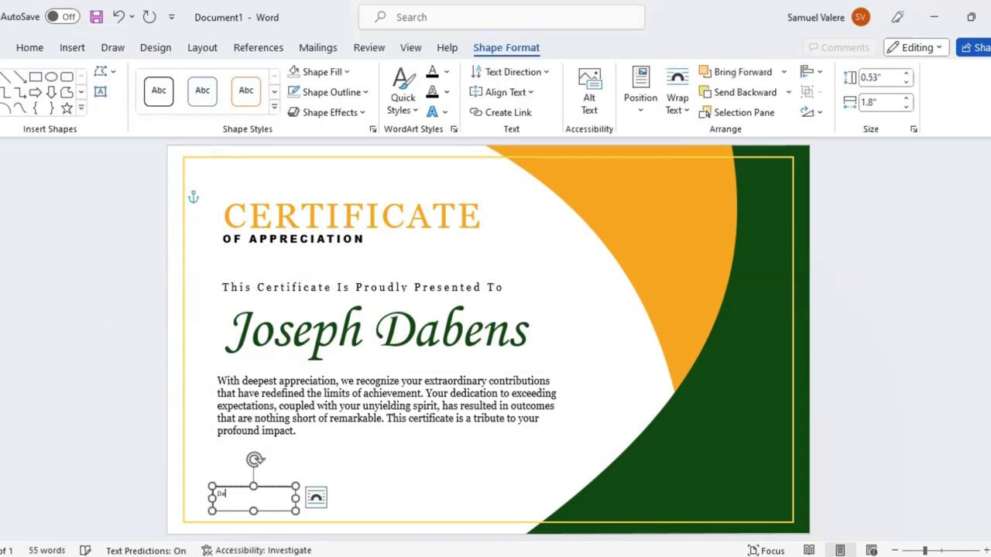
double_click(228, 493)
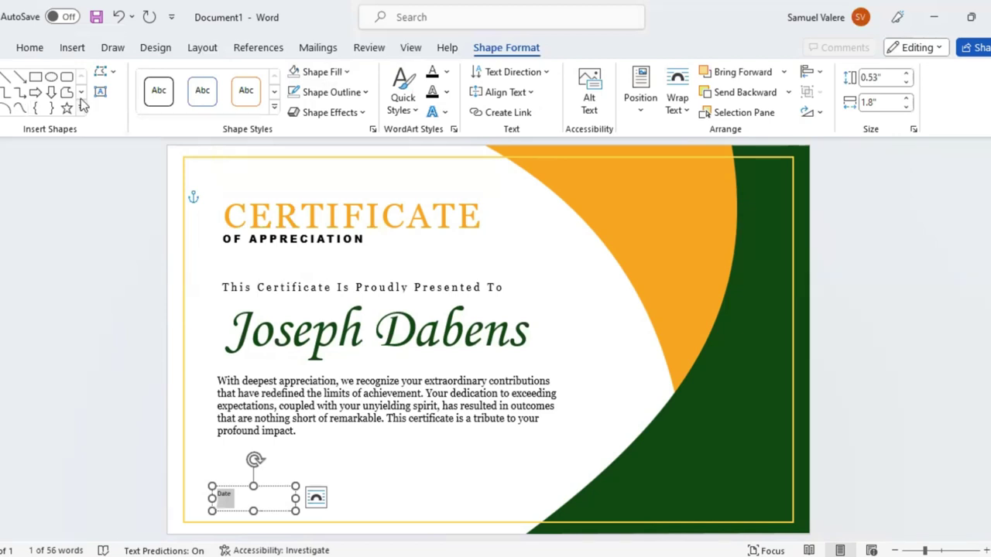
click(29, 48)
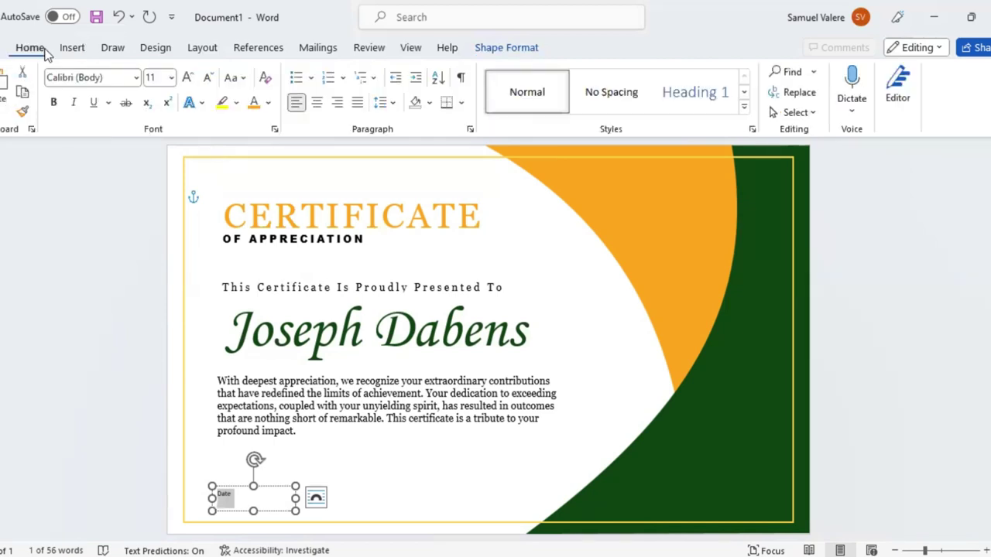
click(317, 103)
click(119, 77)
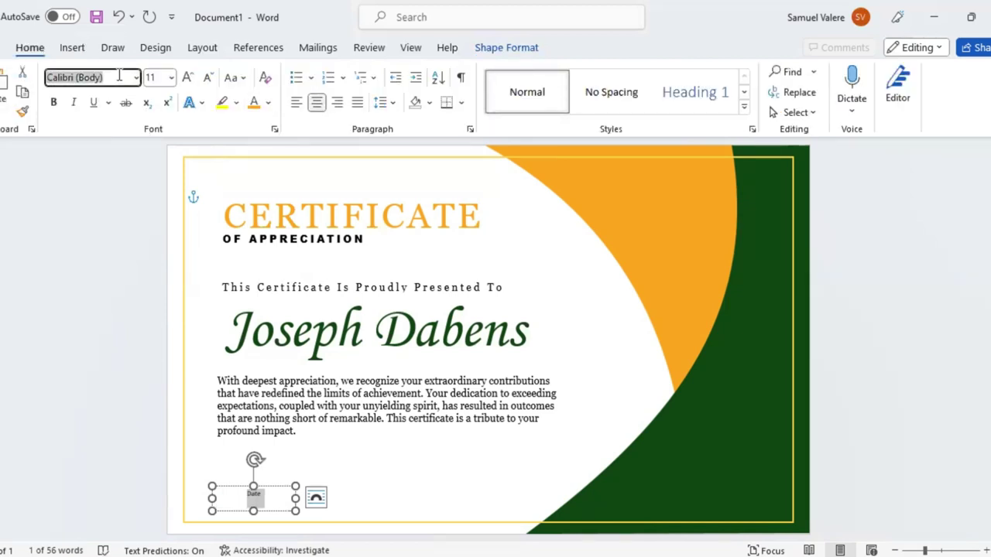
text(Georgia)
key(Return)
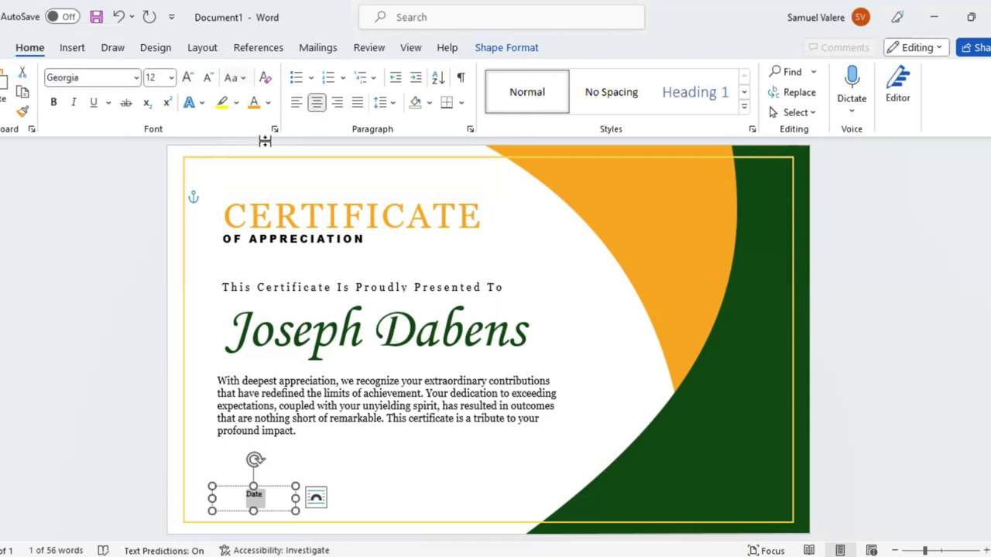
mouse_move(254, 511)
mouse_down()
mouse_move(253, 499)
mouse_move(260, 515)
mouse_up()
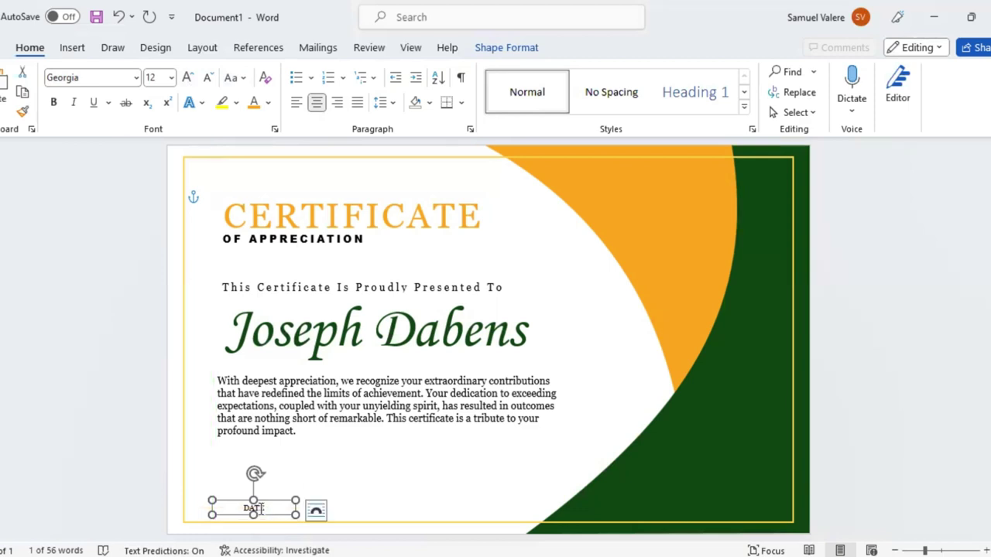
Duplicate the DATE box to the right and change its text to SIGNATURE in capitals
drag(267, 502, 271, 501)
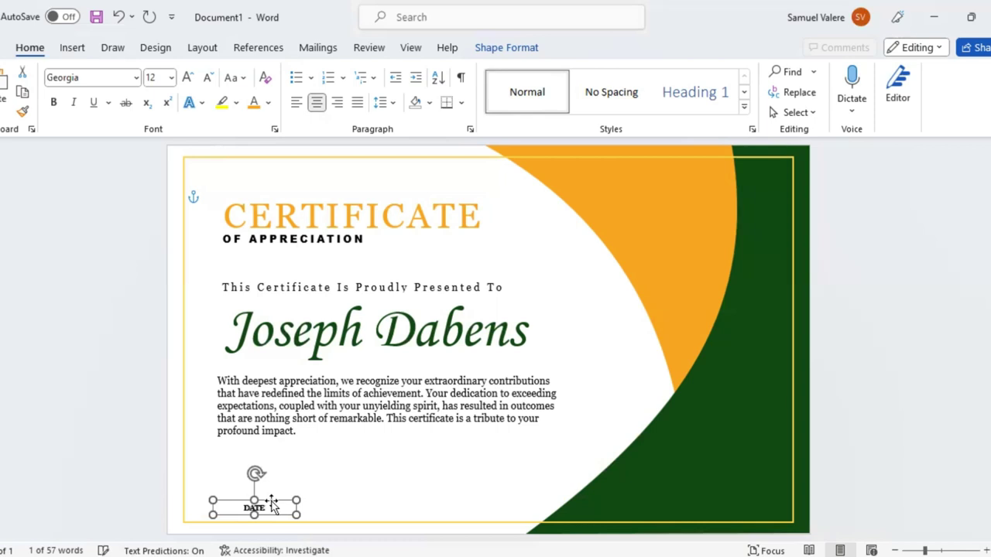
key(Right)
key(Right)
key(Right)
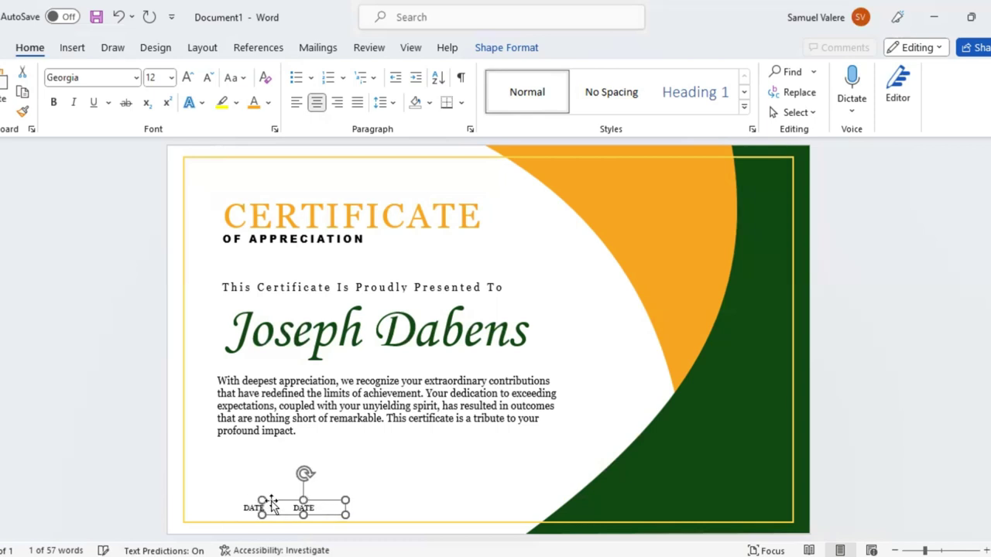
key(Right)
key(Right)
key(Right)
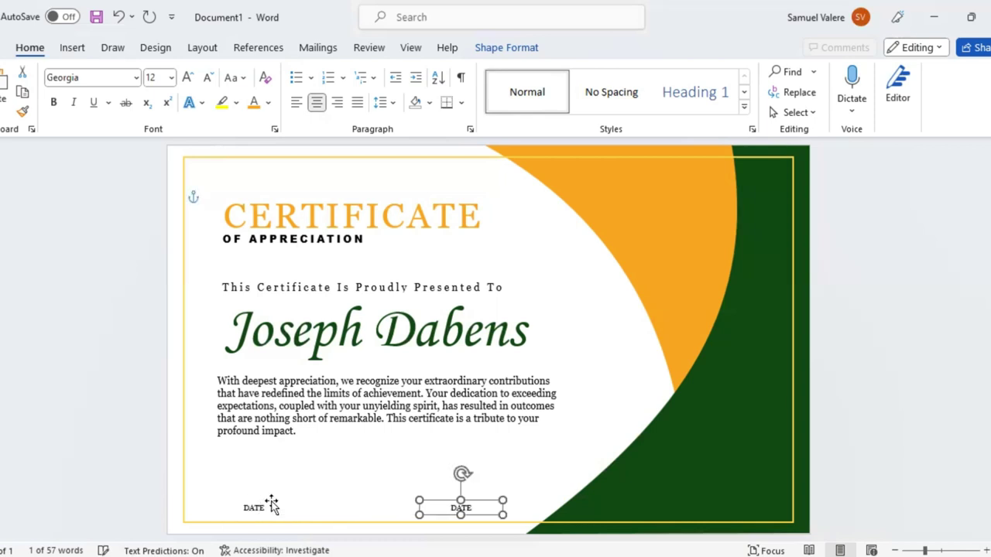
key(Right)
key(Right)
key(Right)
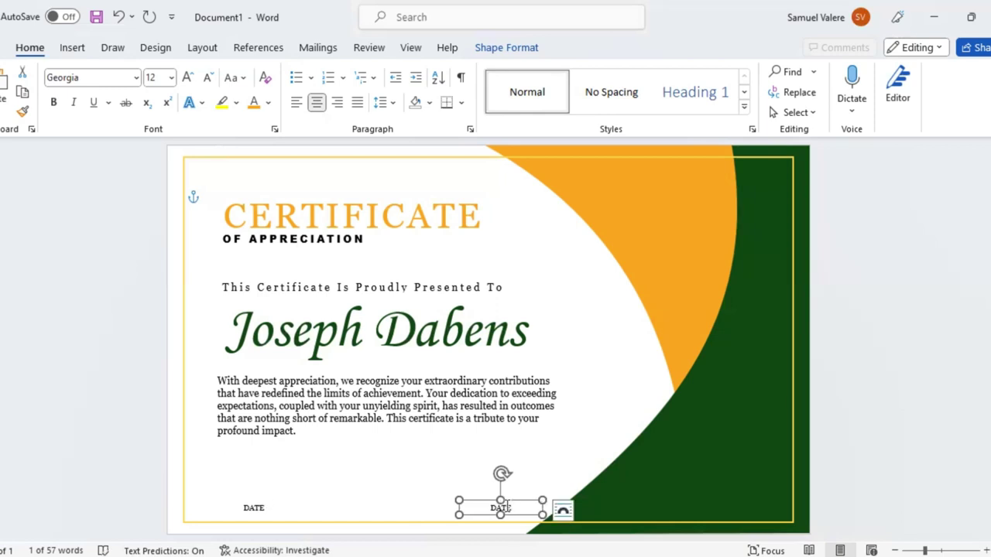
double_click(507, 511)
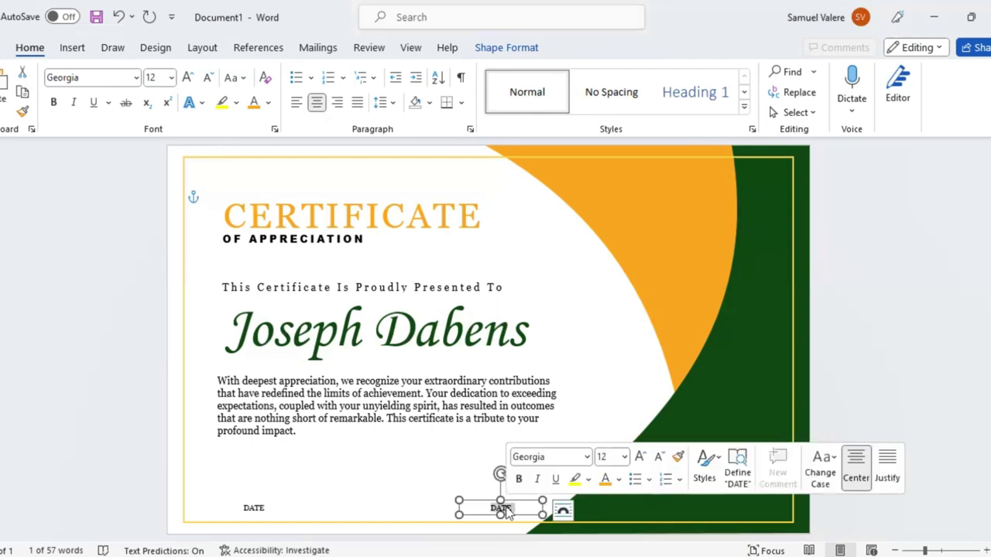
text(Signatu)
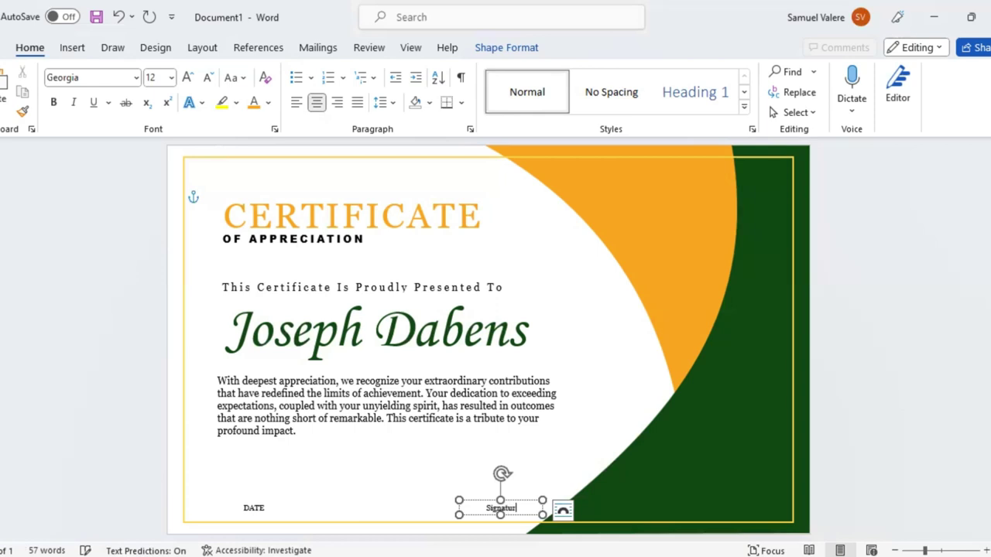
text(re)
double_click(502, 509)
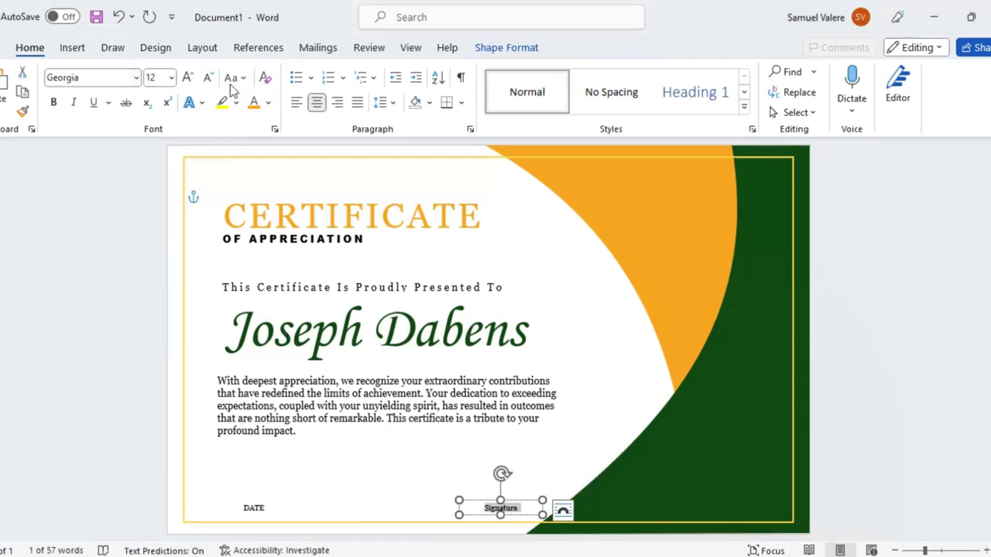
key(ctrl+shift+a)
click(72, 47)
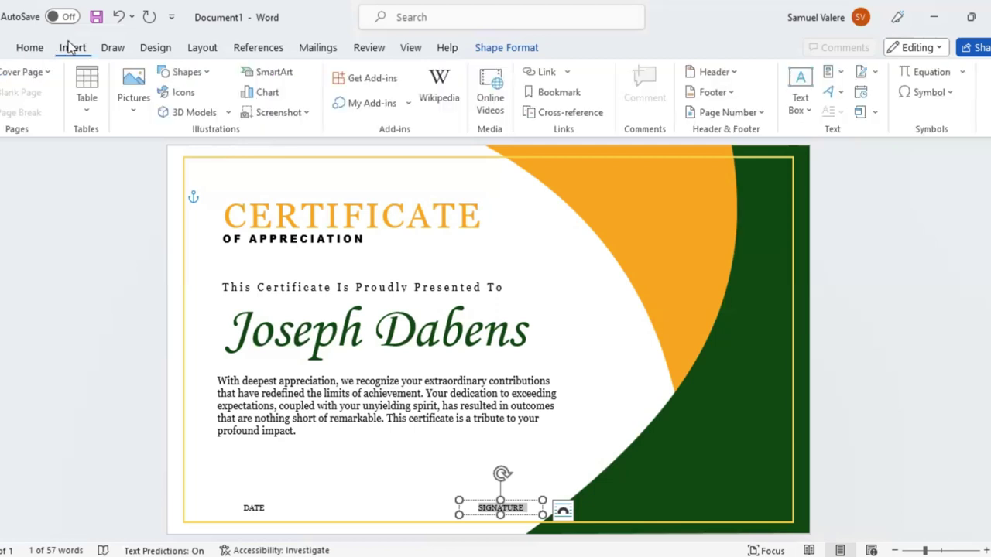
Draw a straight line just above the DATE label and colour it orange
click(190, 72)
click(165, 177)
drag(221, 491, 313, 491)
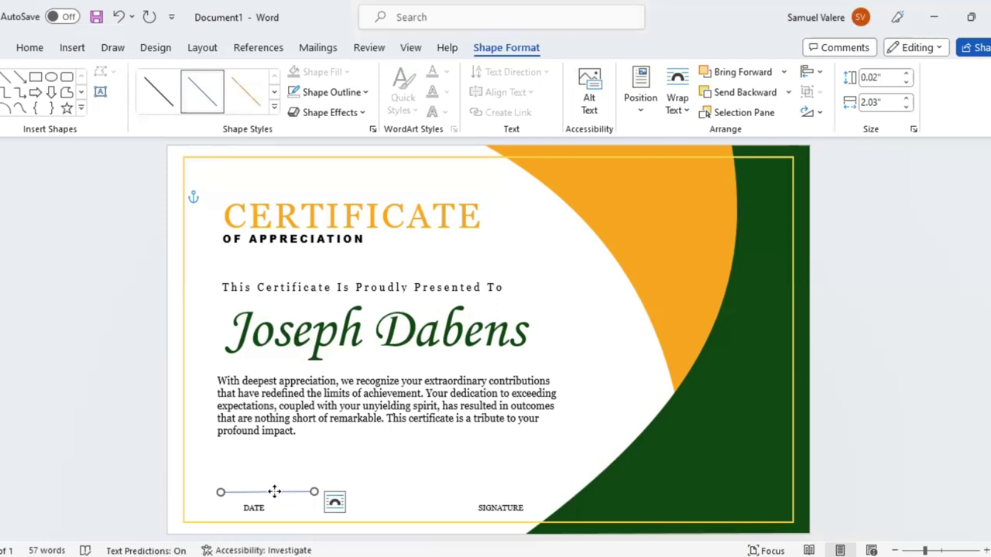
mouse_move(280, 492)
mouse_down()
mouse_move(276, 472)
mouse_move(307, 489)
mouse_move(269, 504)
mouse_up()
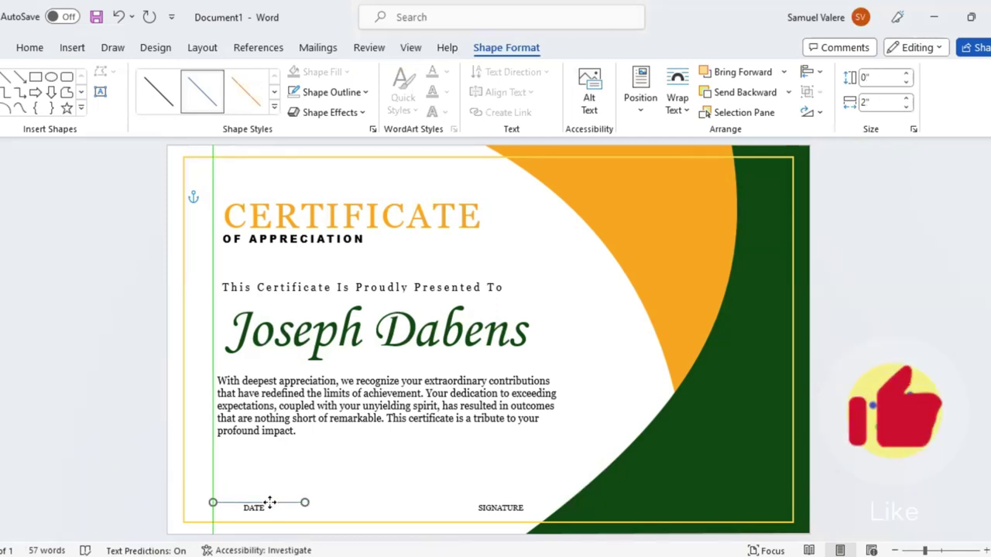
drag(270, 504, 269, 501)
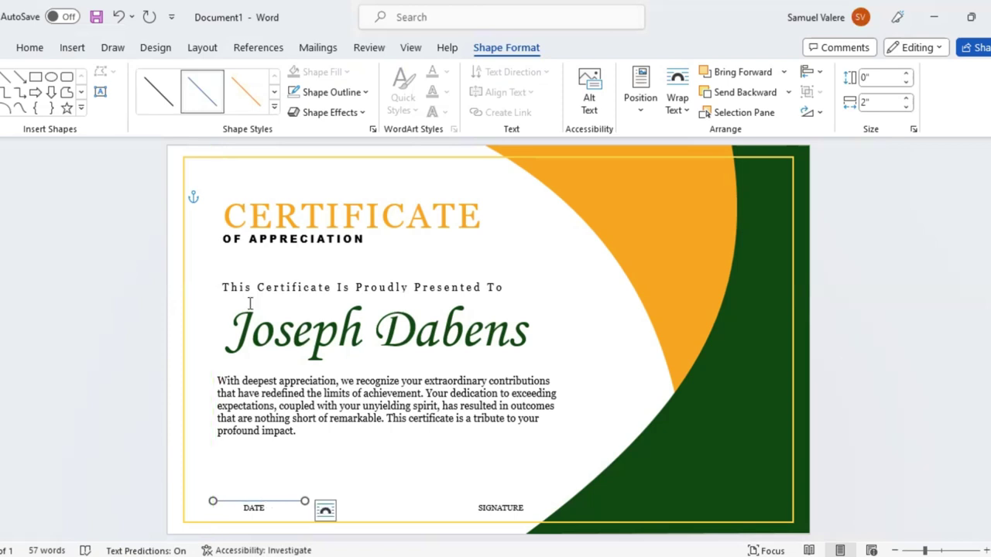
click(367, 95)
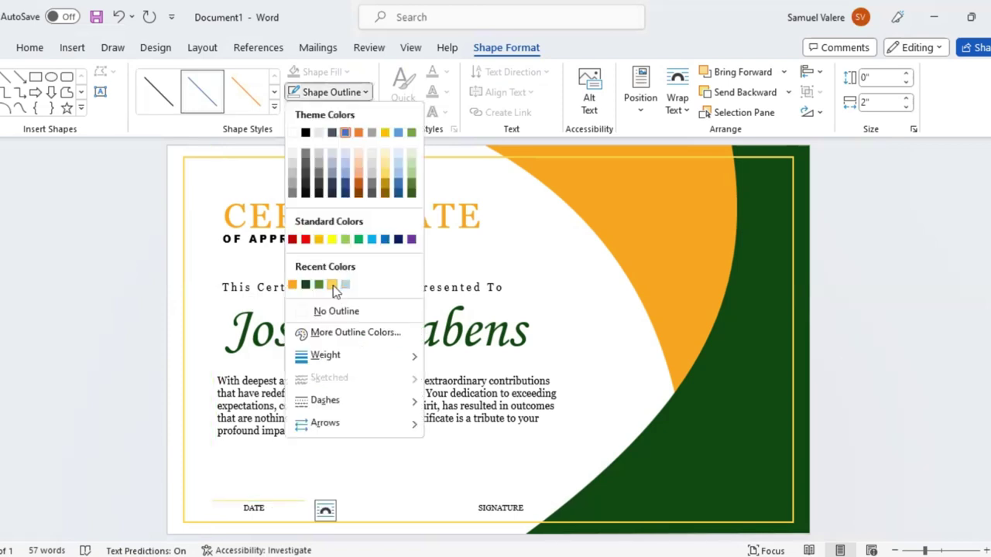
click(292, 285)
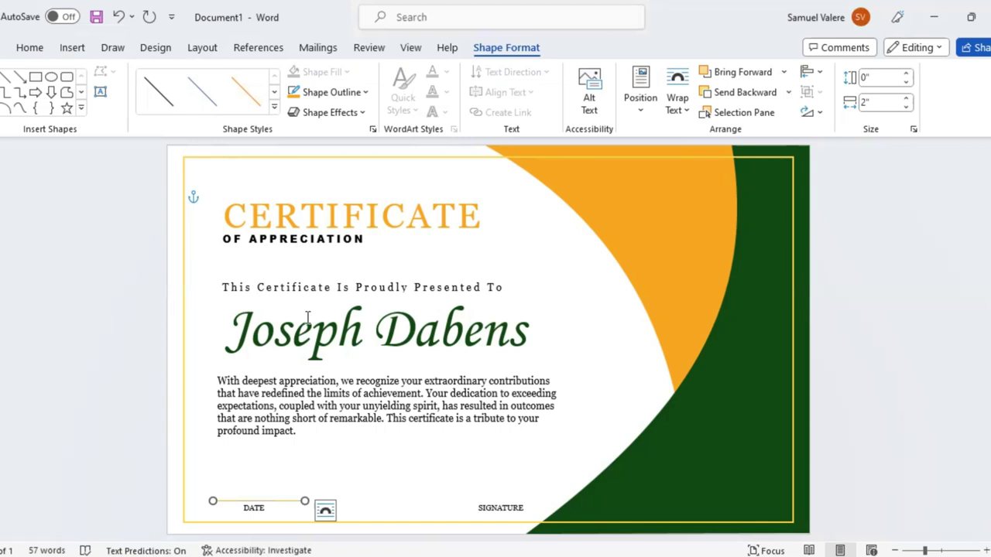
Duplicate the orange line and centre the copy above the SIGNATURE label
key(ctrl+d)
key(Up)
key(Up)
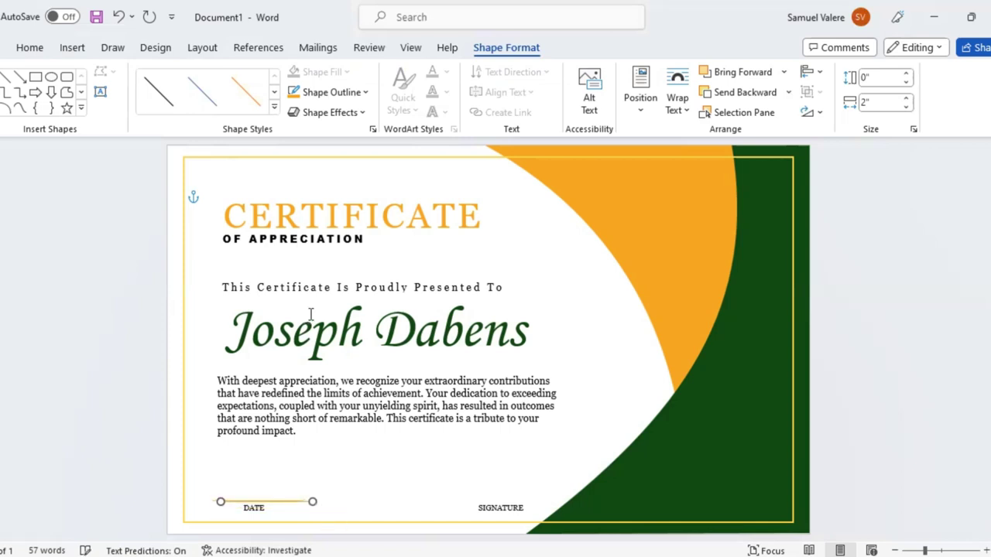
key(Right)
key(Right)
key(Right)
key(Right)
key(Right)
key(Right)
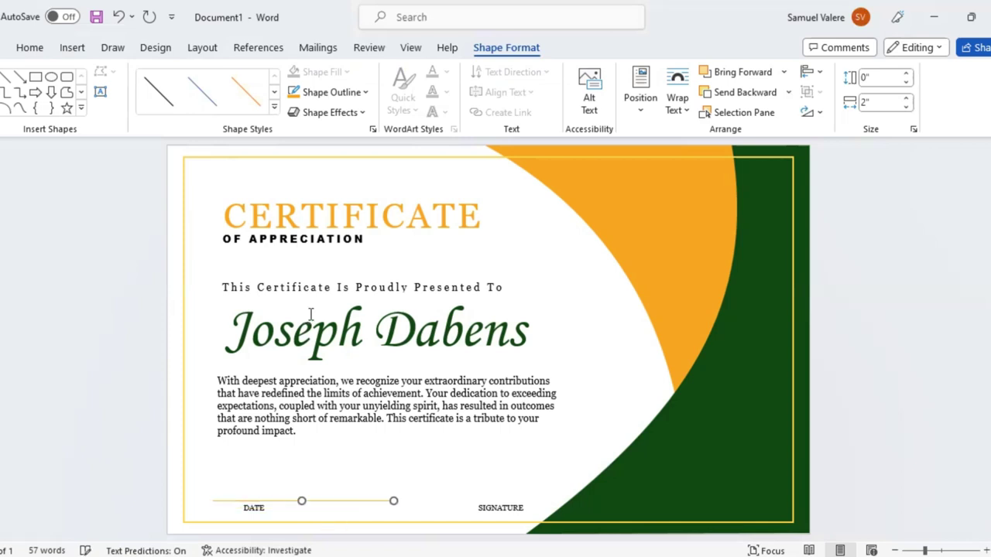
key(Right)
key(Right)
key(Right)
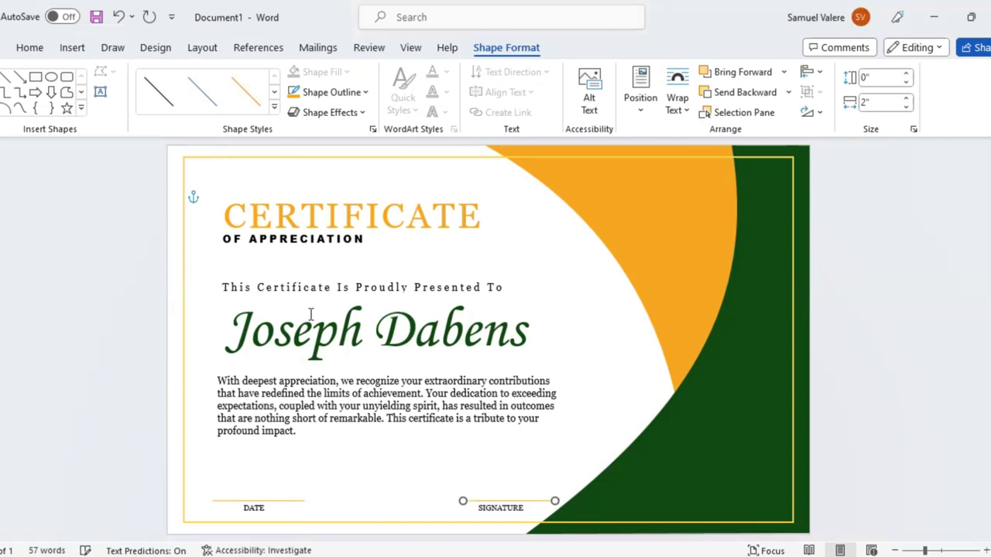
key(Left)
key(Left)
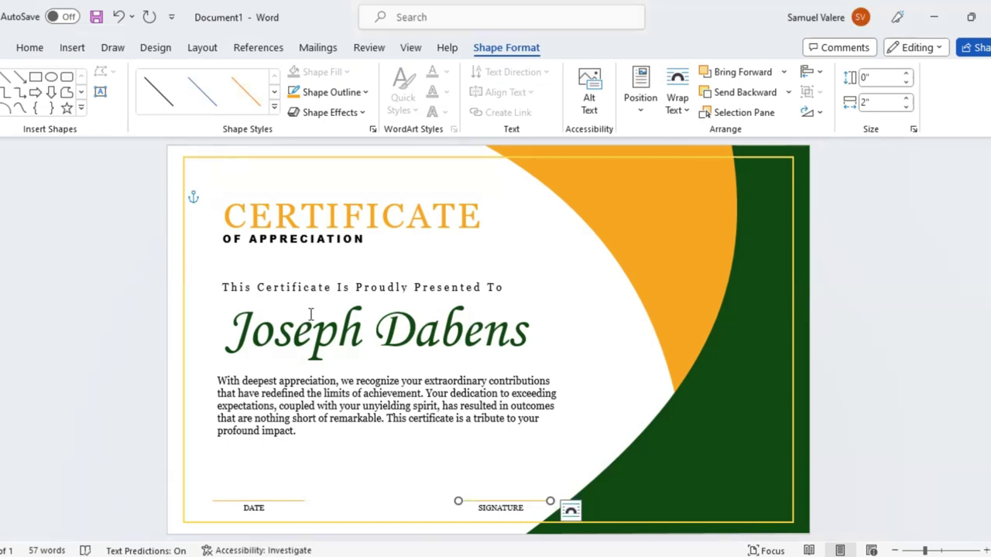
key(ctrl+Left)
Move the SIGNATURE label and its line together into the bottom-right corner over the green area
click(547, 500)
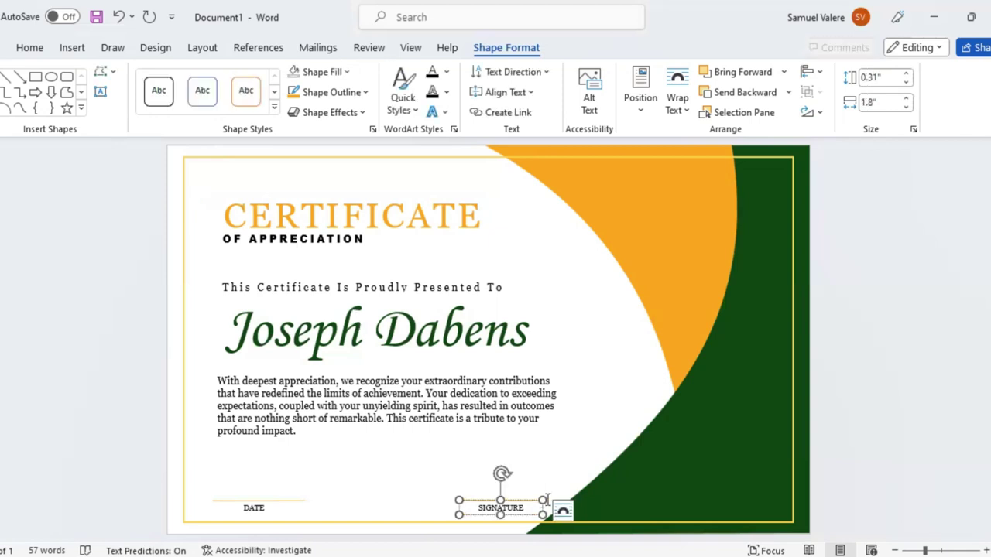
click(544, 504)
click(503, 512)
shift+click(500, 507)
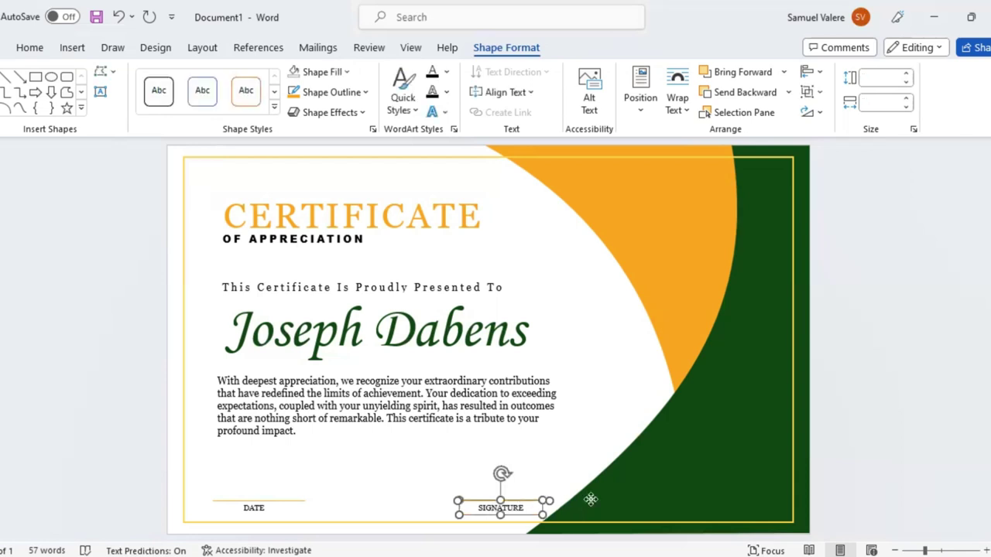
drag(591, 499, 625, 500)
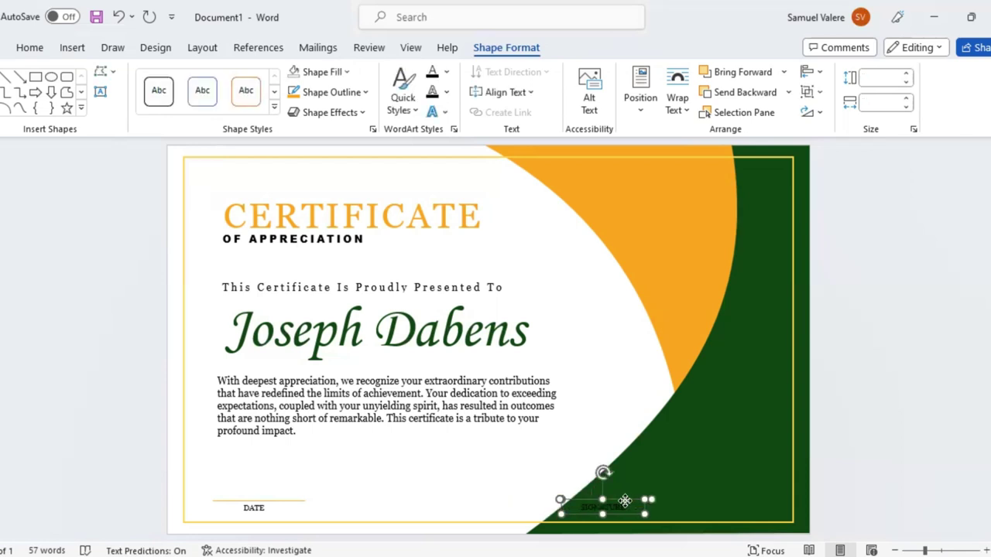
drag(625, 501, 685, 501)
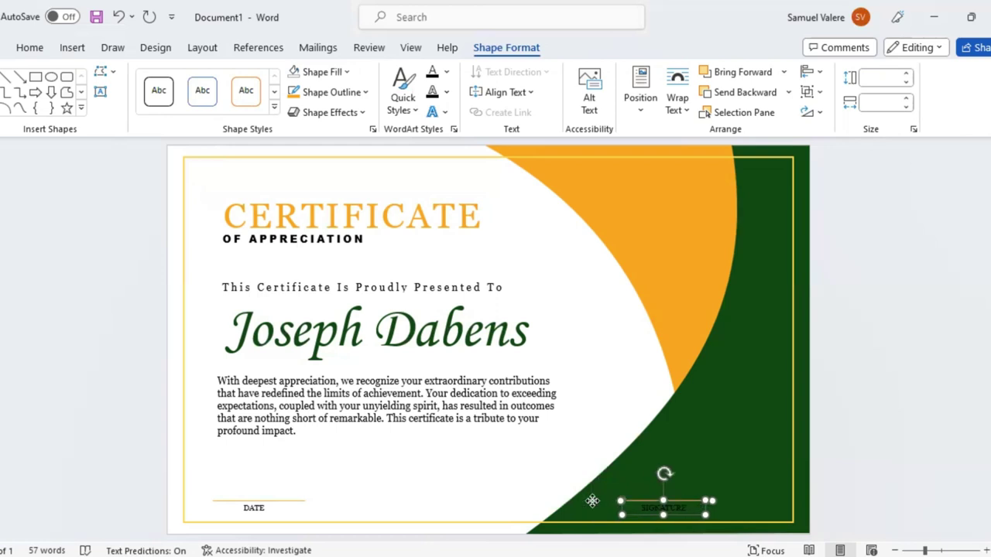
drag(592, 501, 718, 496)
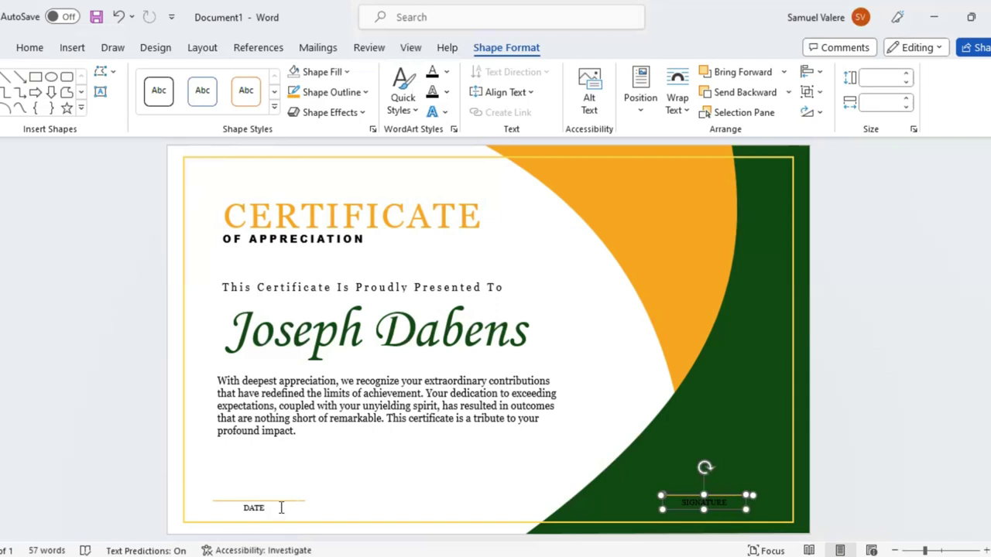
Bring the DATE text box beside the signature line to match their heights
click(307, 490)
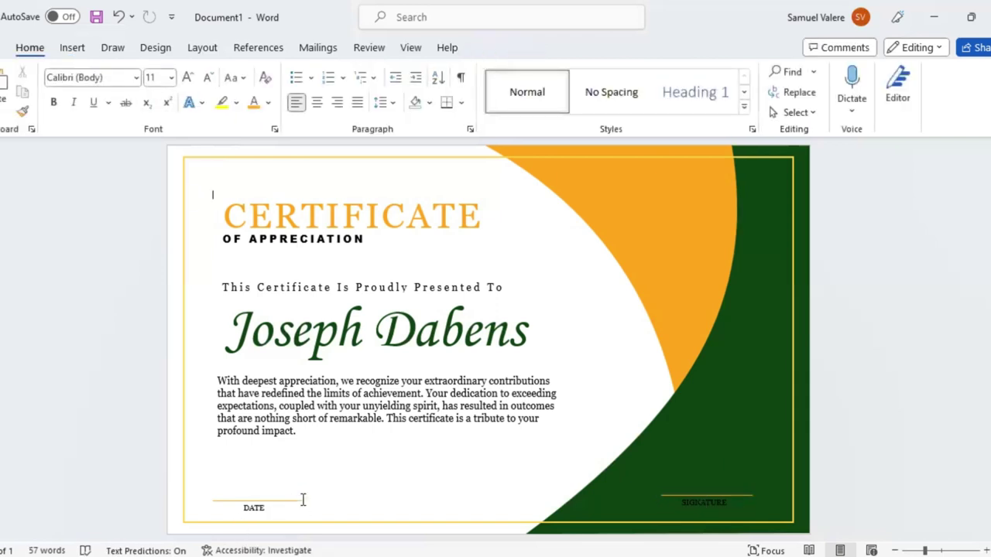
click(300, 504)
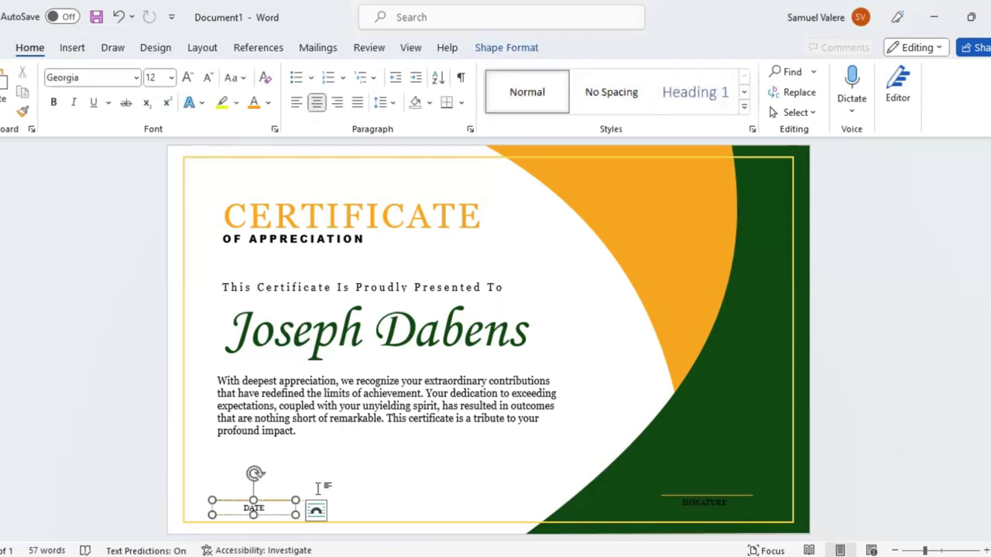
click(303, 501)
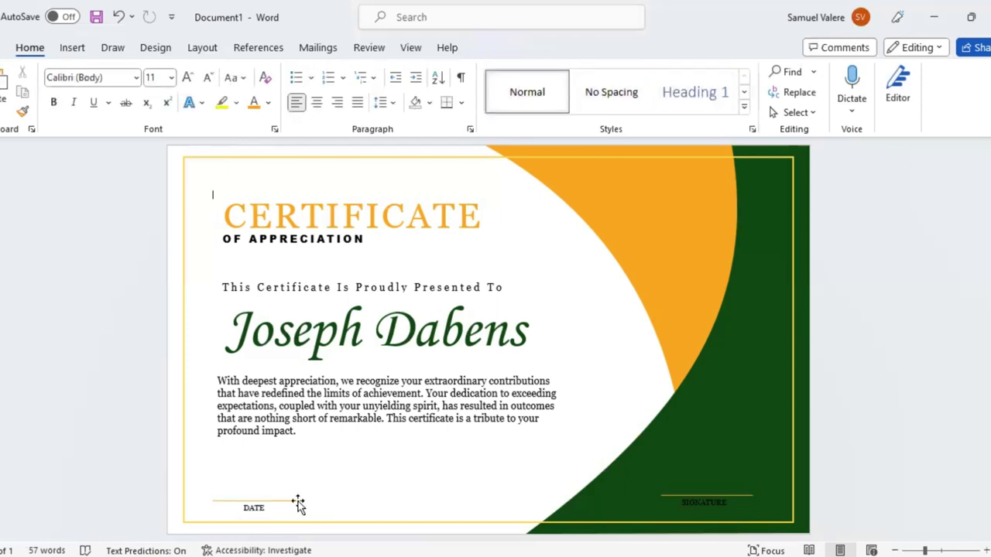
click(257, 508)
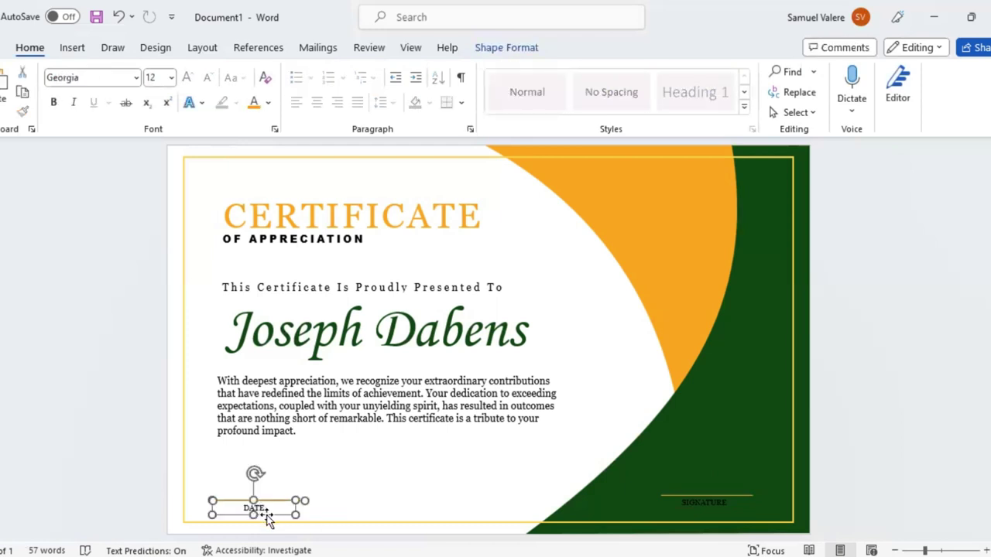
drag(265, 518, 660, 509)
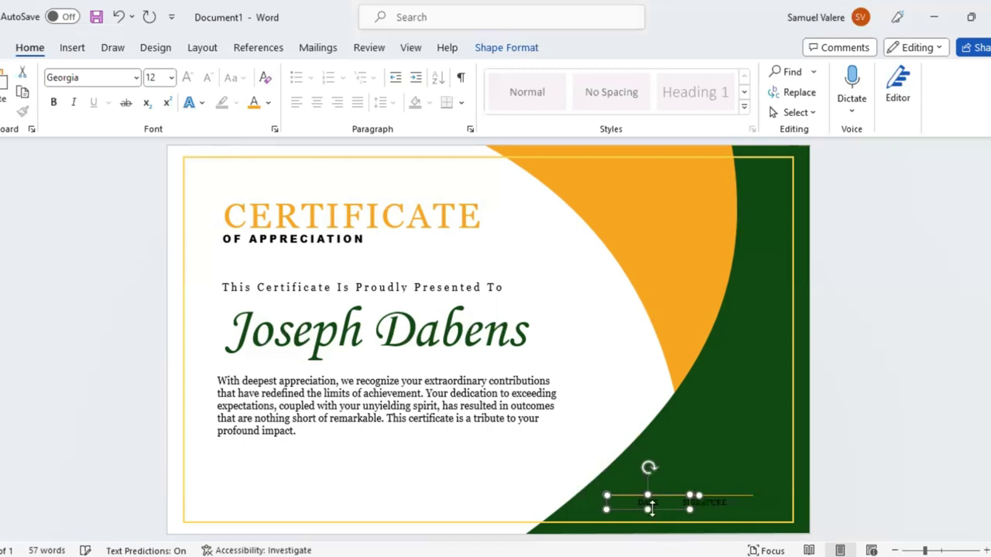
key(Right)
key(Right)
key(ctrl+Down)
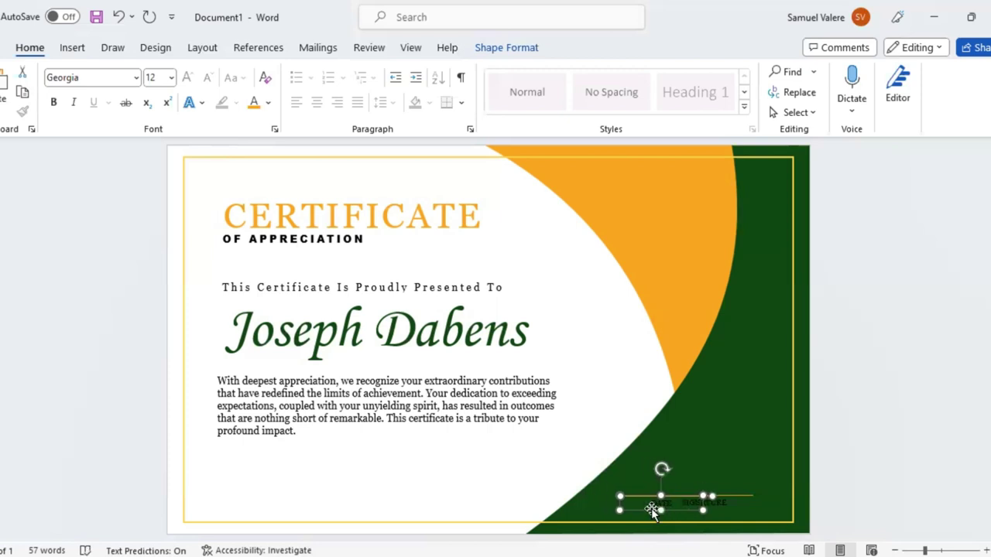
Slide DATE back to the bottom-left of the page, level with SIGNATURE
key(ctrl+Left)
key(Left)
key(Left)
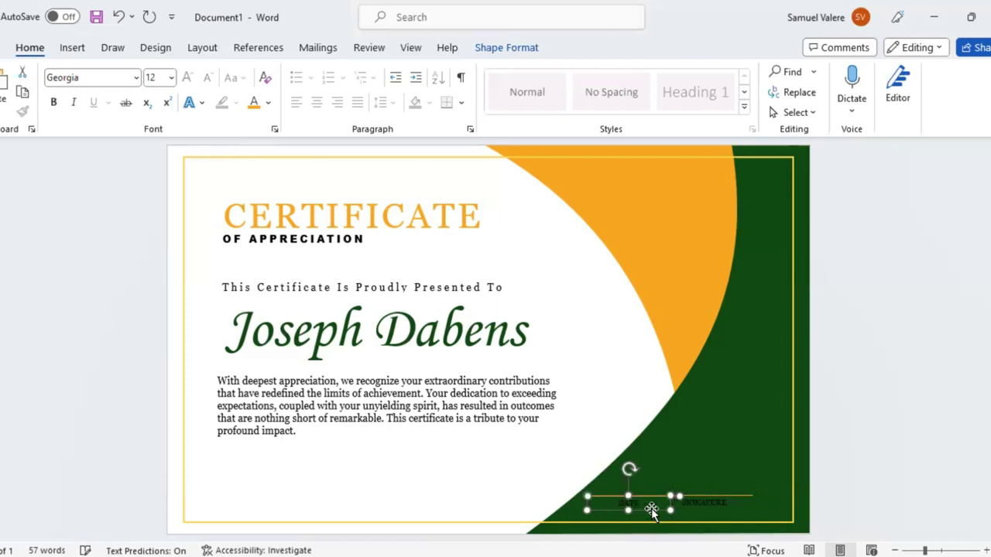
key(Left)
key(Left)
key(Left)
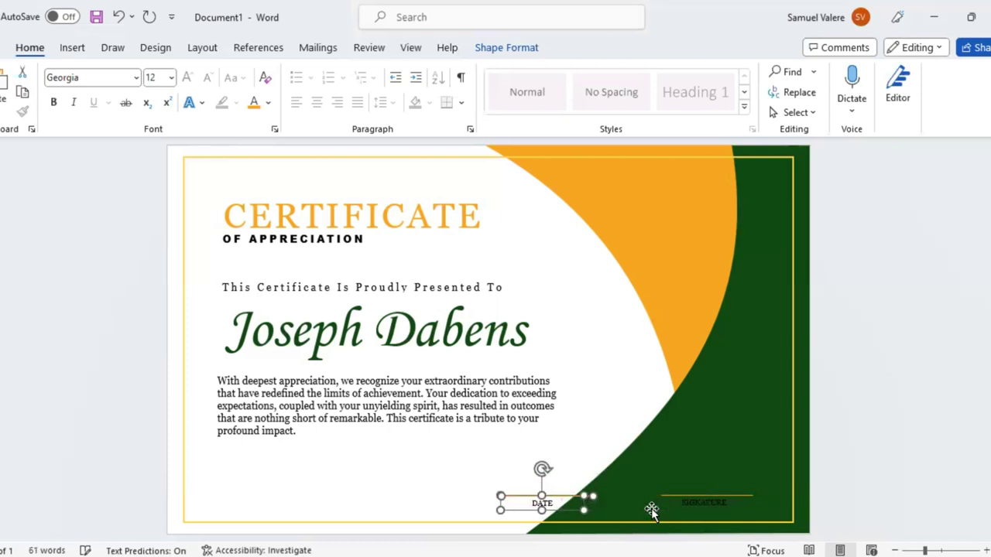
key(Left)
key(Left)
key(Left)
key(Left)
key(Left)
key(Left)
key(Left)
key(Left)
key(Left)
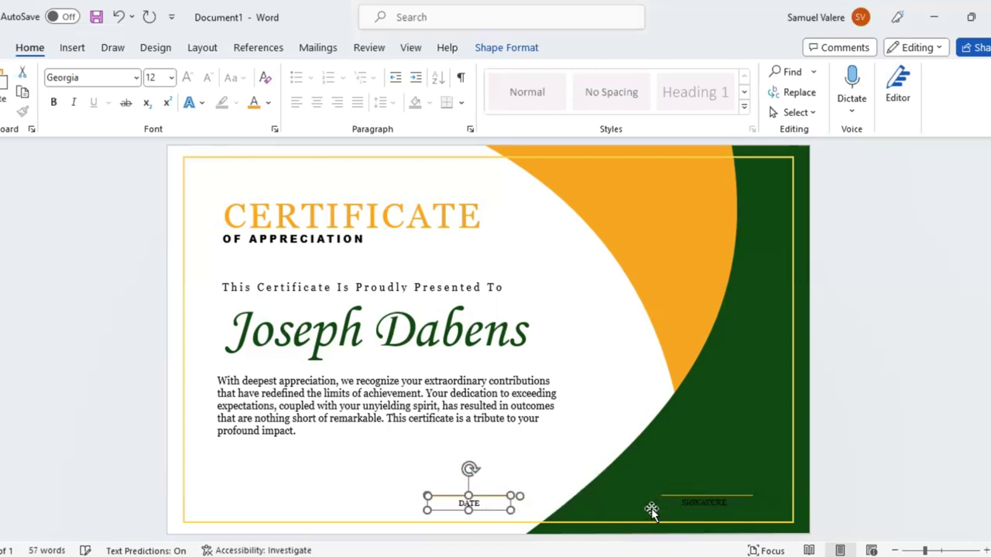
key(Left)
key(Left)
key(Left)
key(Left)
key(Left)
key(Left)
key(Left)
key(Left)
key(Left)
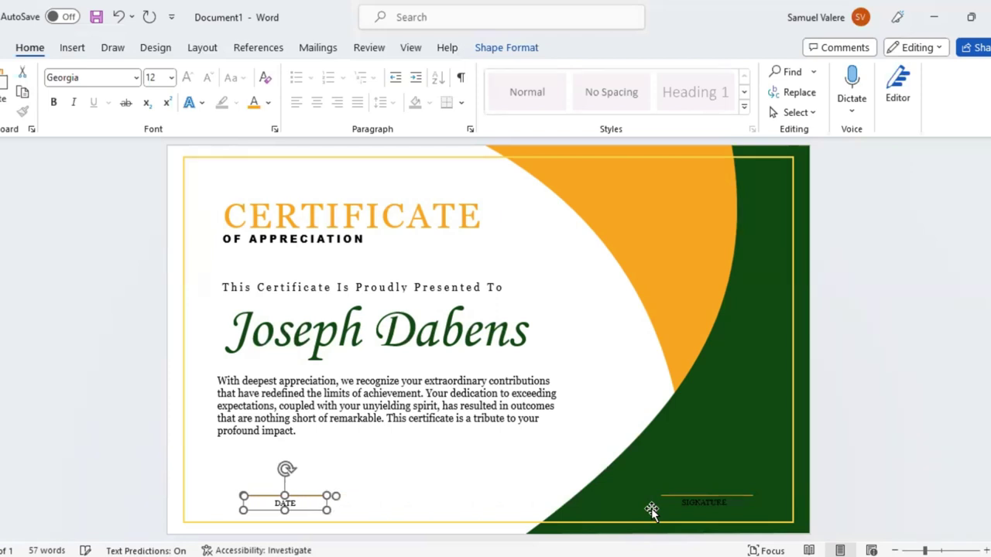
key(Left)
key(Left)
key(Left)
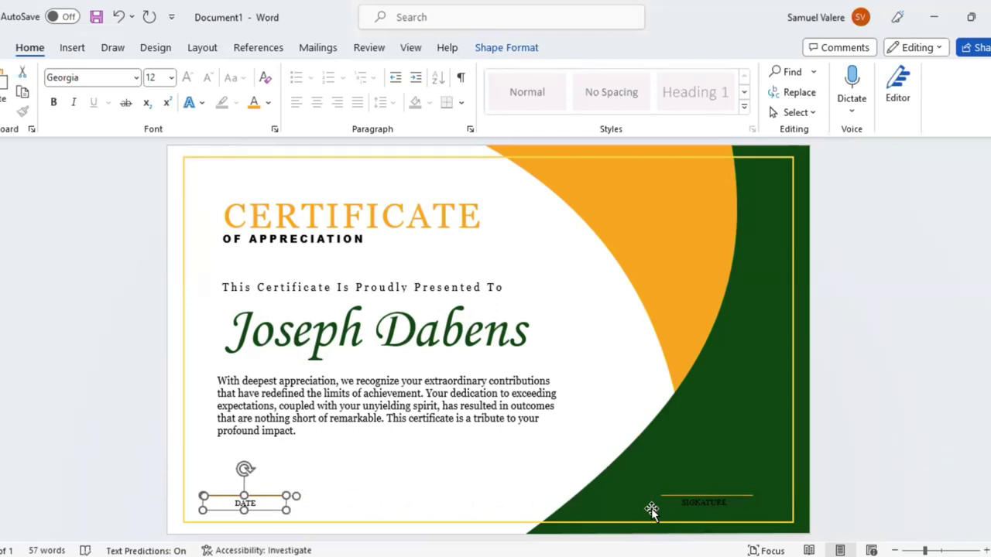
key(Right)
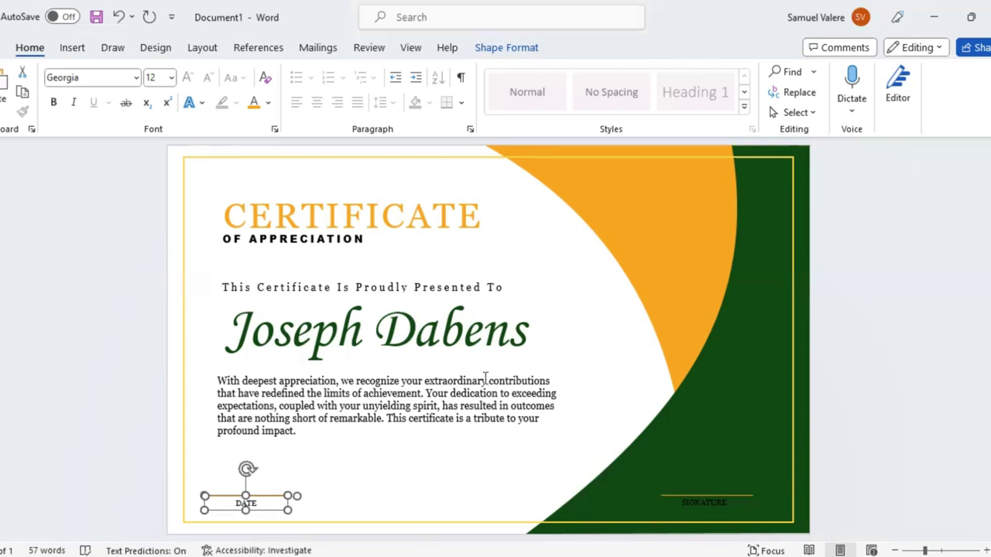
Draw a right triangle, tuck it against the top-left edge, and send it behind the text
click(72, 48)
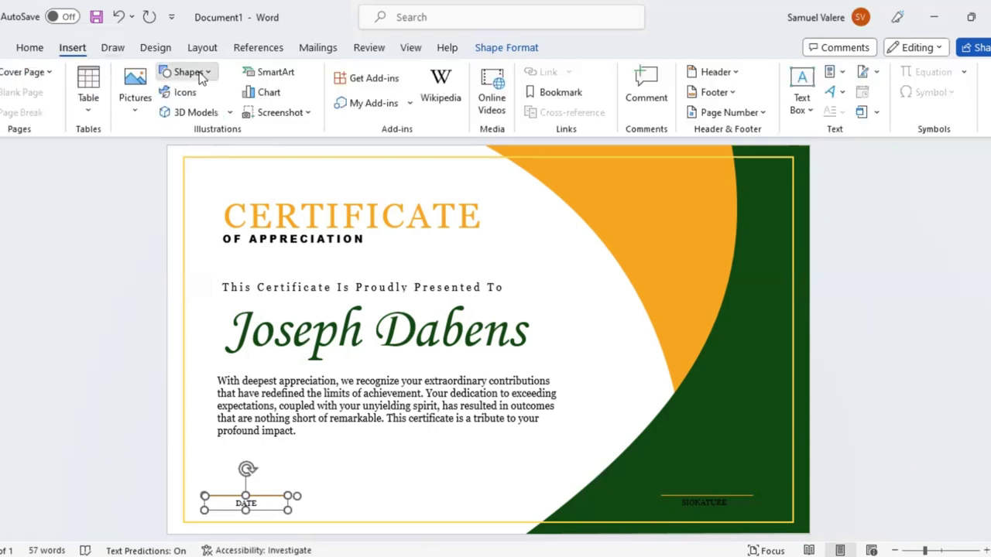
click(188, 72)
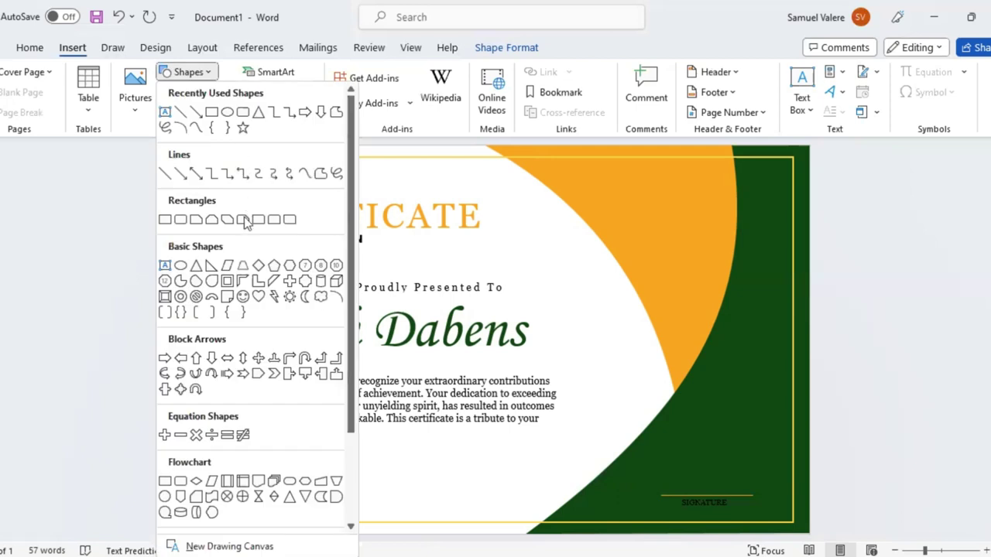
click(212, 266)
mouse_move(403, 239)
mouse_down()
mouse_move(524, 360)
mouse_move(548, 371)
mouse_up()
mouse_move(462, 341)
mouse_down()
mouse_move(312, 305)
mouse_move(268, 334)
mouse_up()
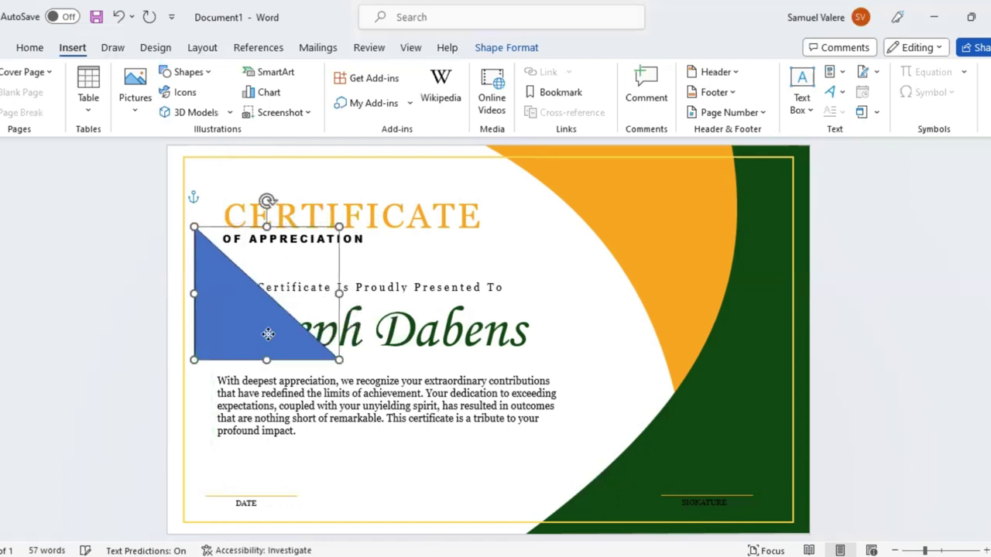
mouse_move(268, 334)
mouse_down()
mouse_move(250, 330)
mouse_move(246, 316)
mouse_up()
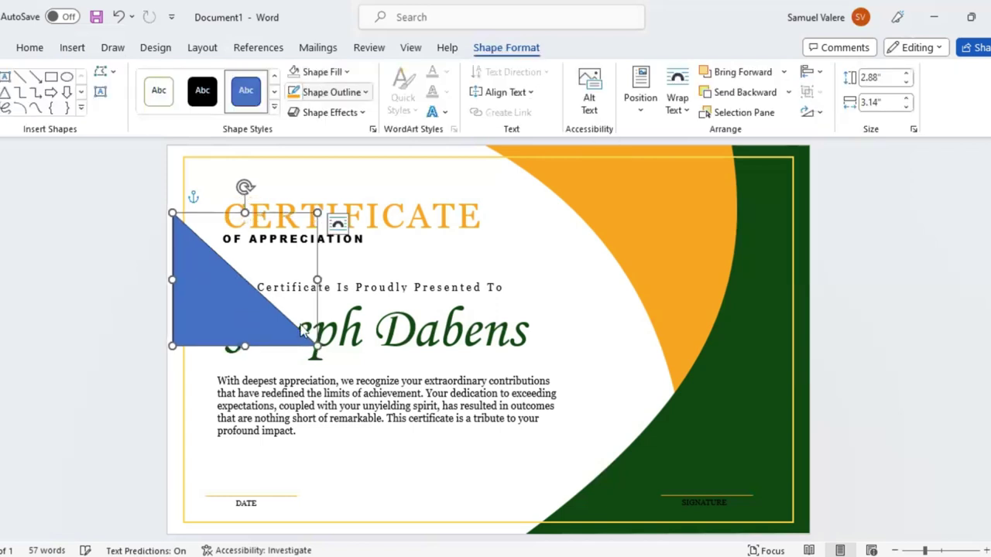
click(727, 94)
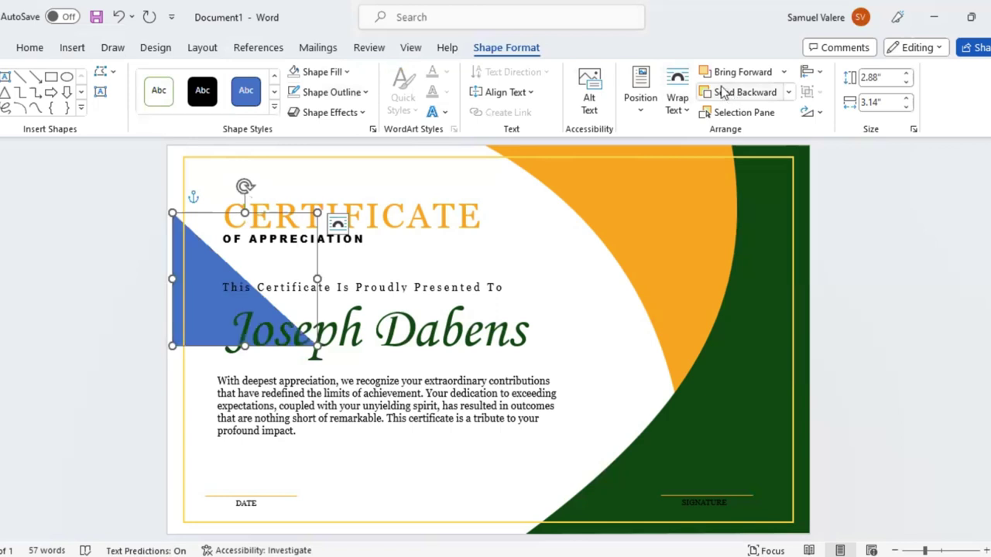
Fill the triangle with a dark blue linear gradient and remove the middle gradient stop
click(350, 72)
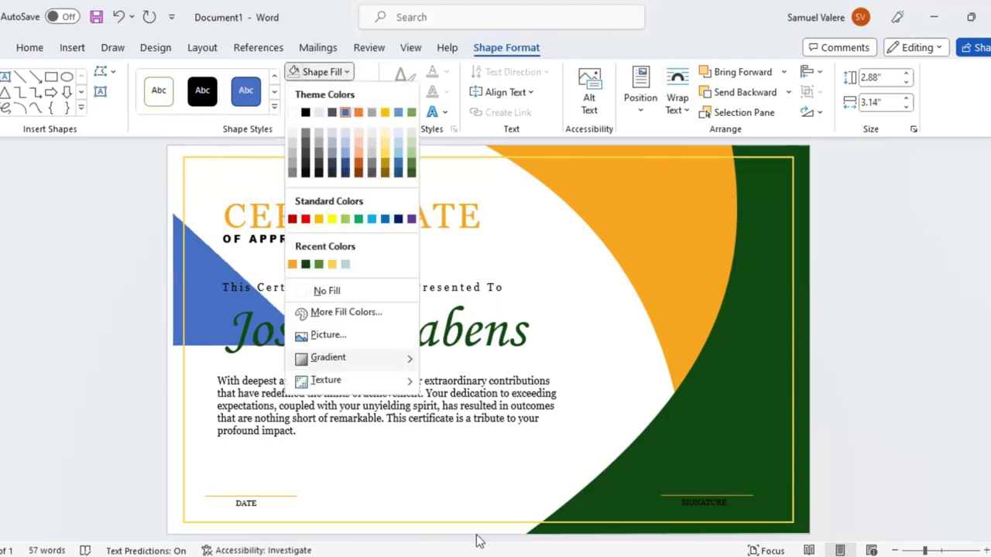
mouse_move(332, 357)
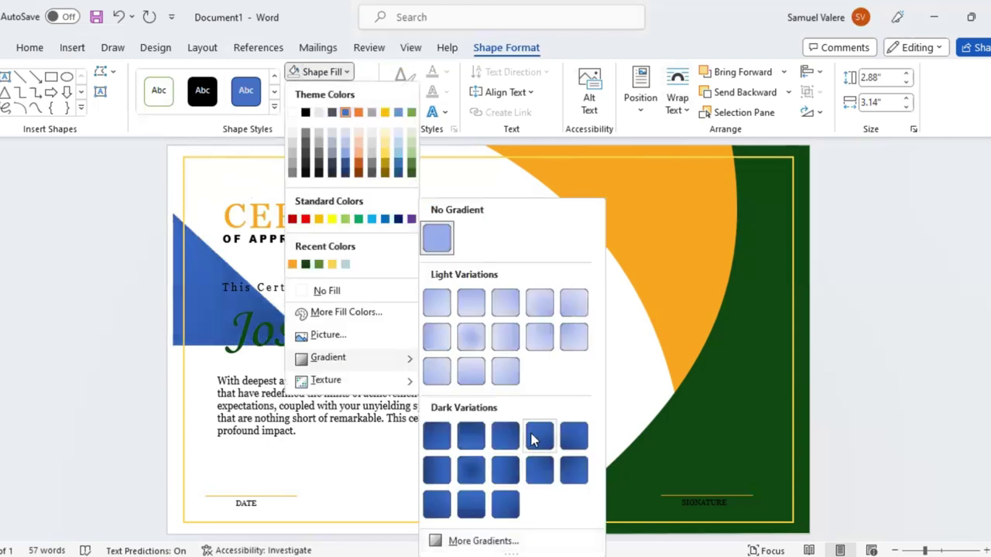
click(472, 506)
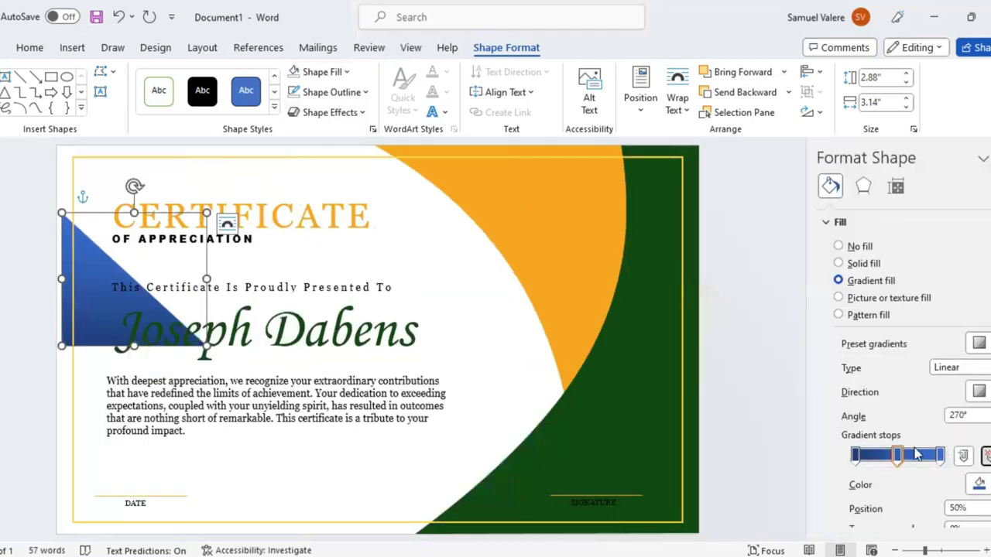
drag(897, 455, 854, 455)
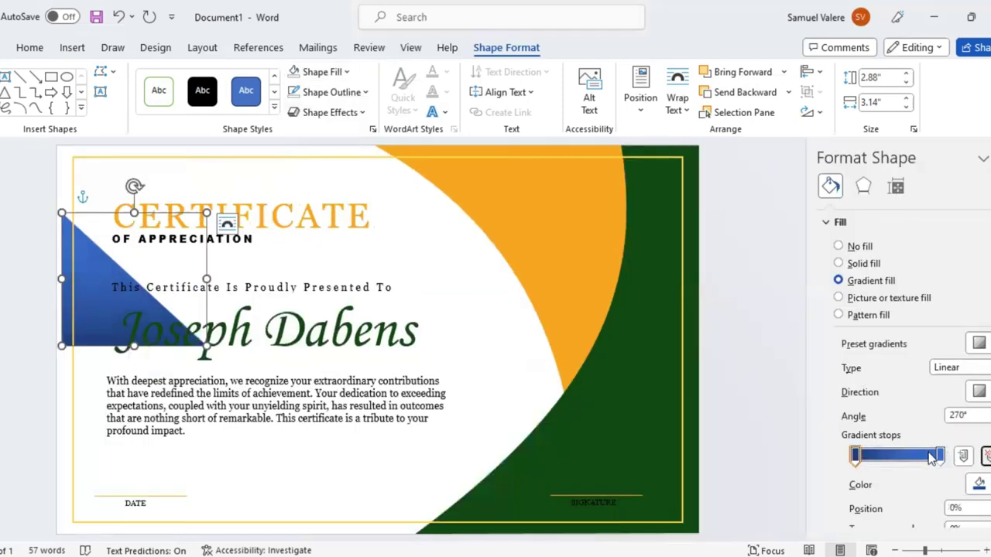
Make the gradient's right stop light blue and its left stop white
drag(937, 455, 835, 453)
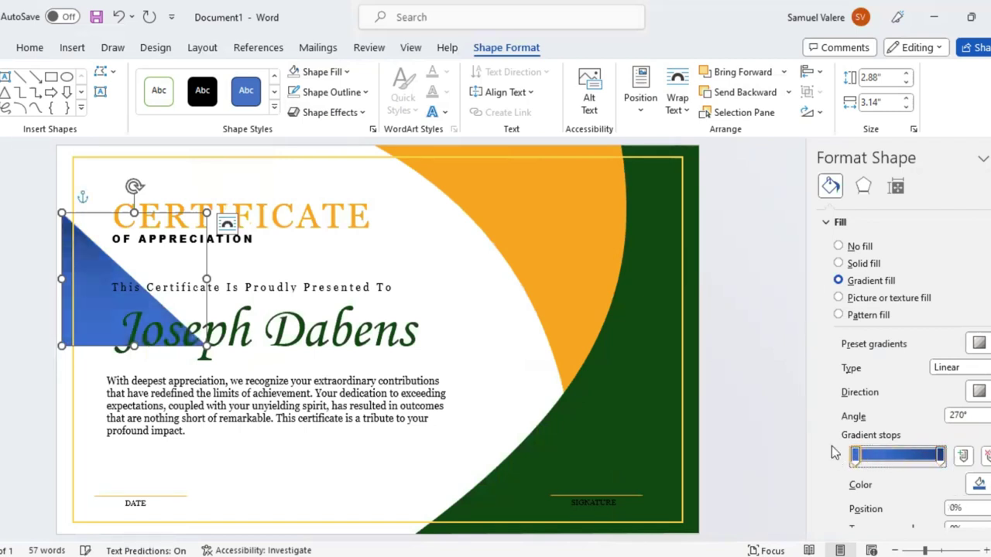
click(940, 456)
click(980, 483)
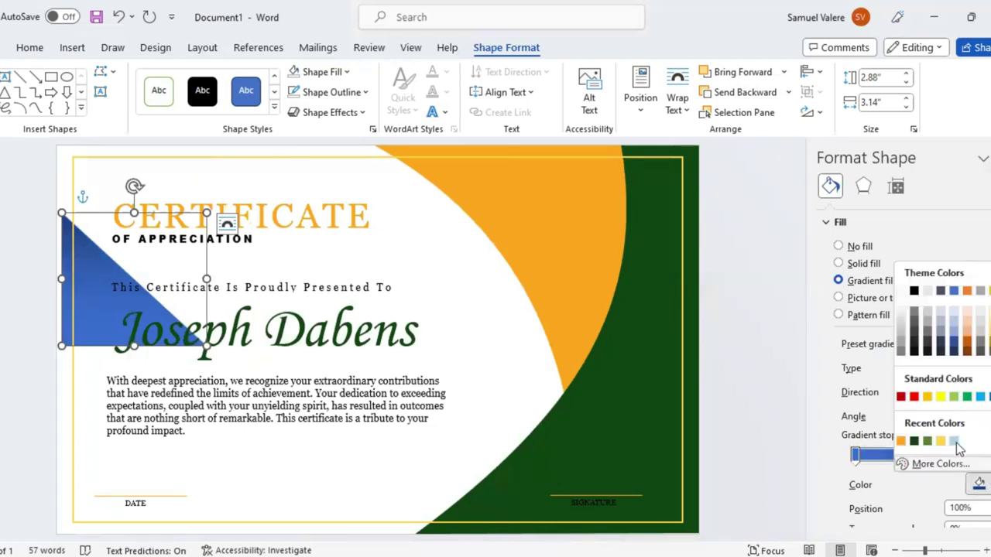
click(859, 441)
click(858, 458)
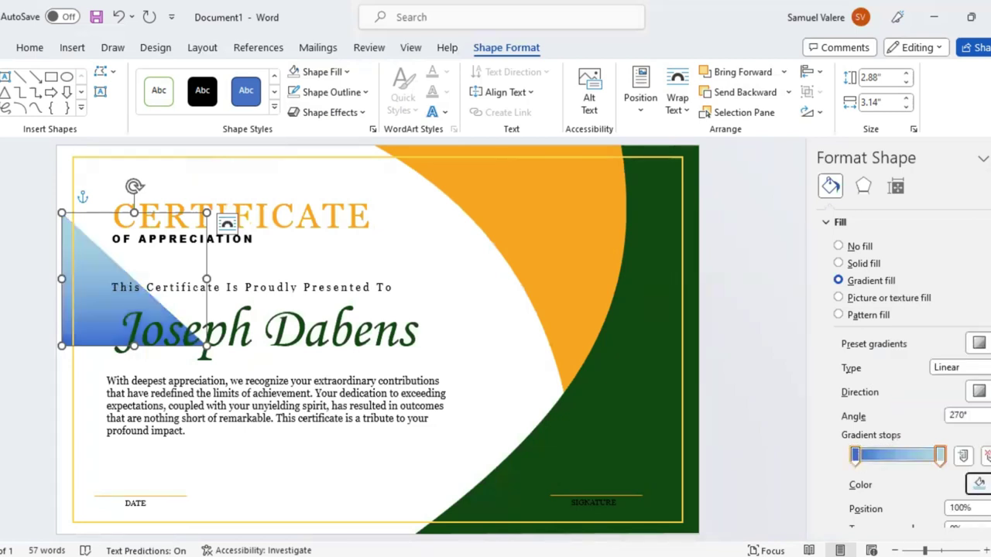
click(978, 483)
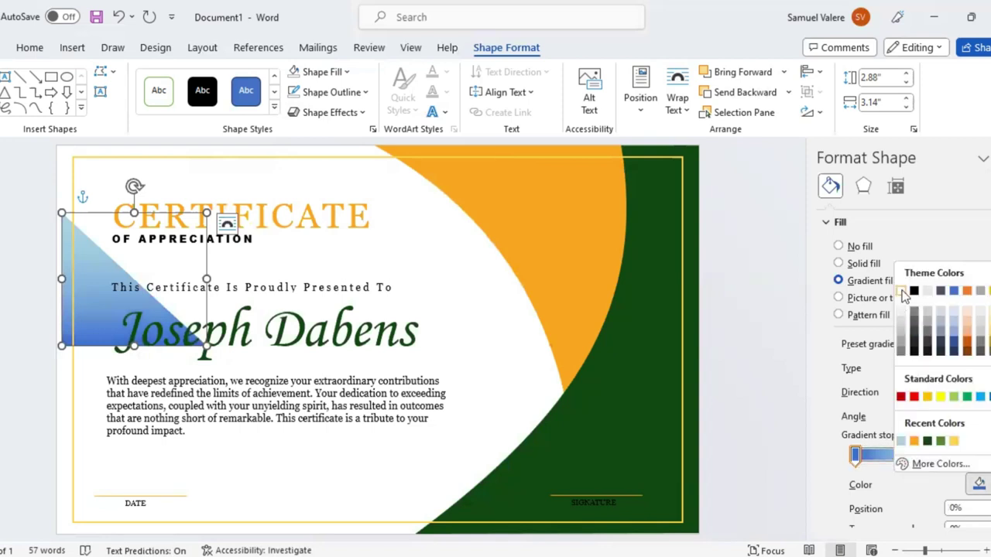
click(952, 442)
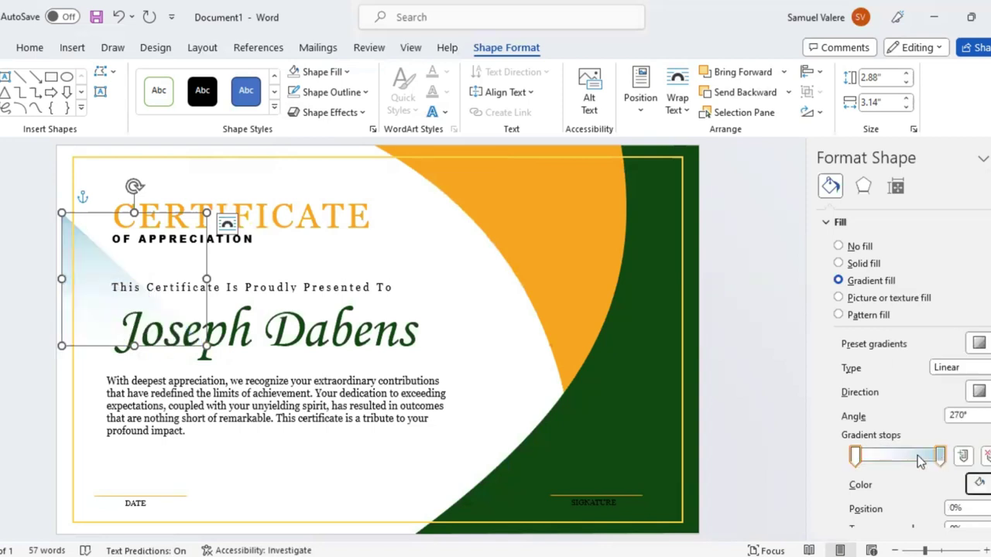
Move the light blue stop to about 70% and give the white stop 23% transparency
click(932, 457)
drag(918, 460, 907, 459)
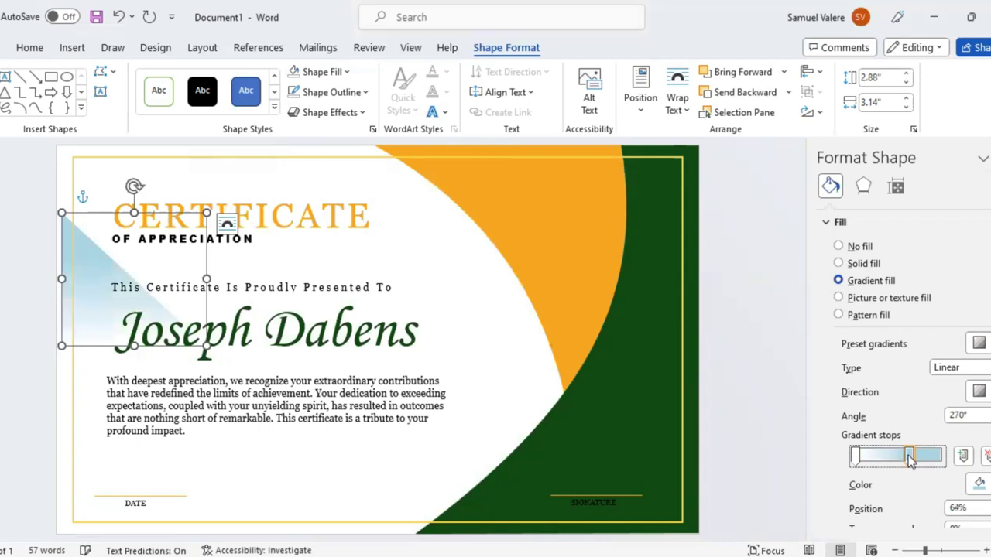
click(855, 457)
scroll(857, 481, down, 1)
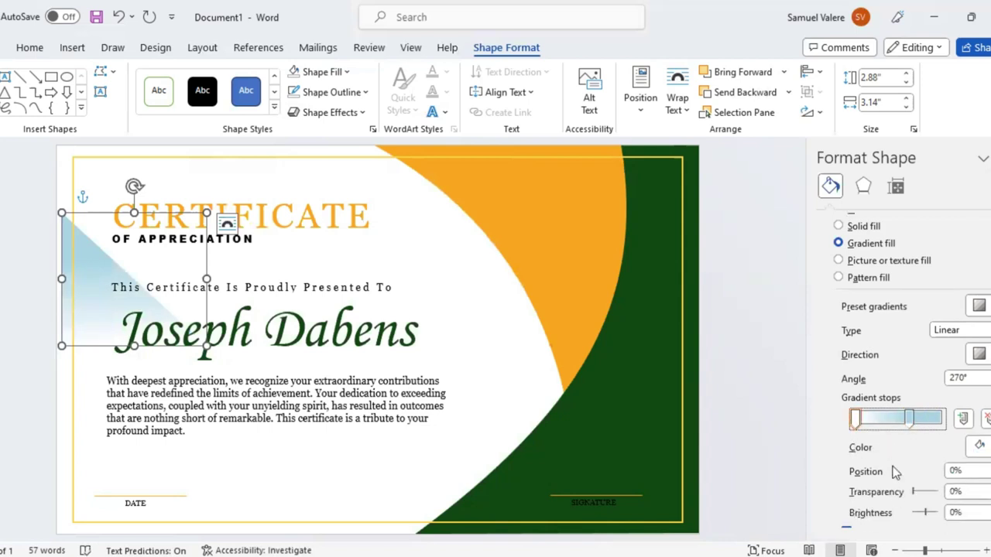
scroll(898, 464, down, 1)
drag(921, 458, 925, 459)
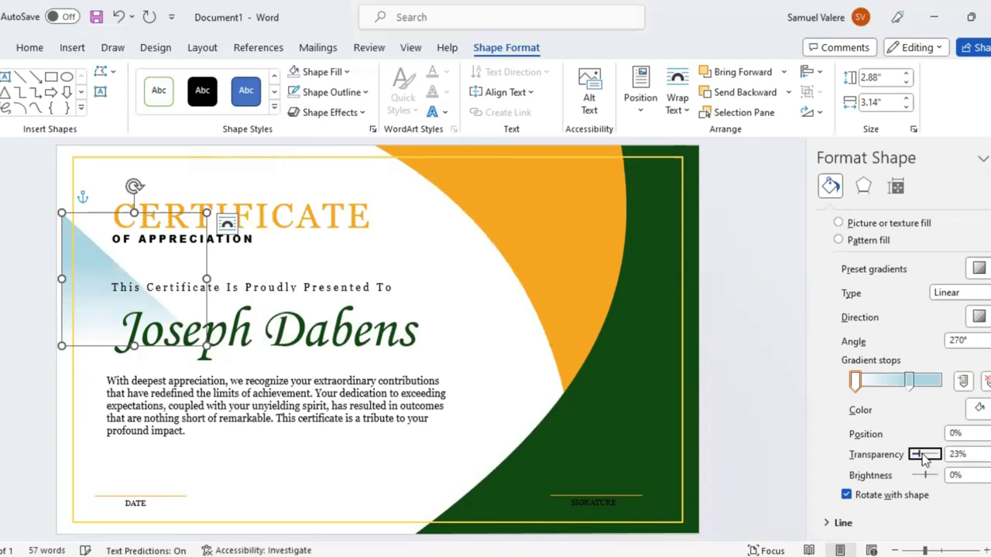
drag(910, 381, 917, 384)
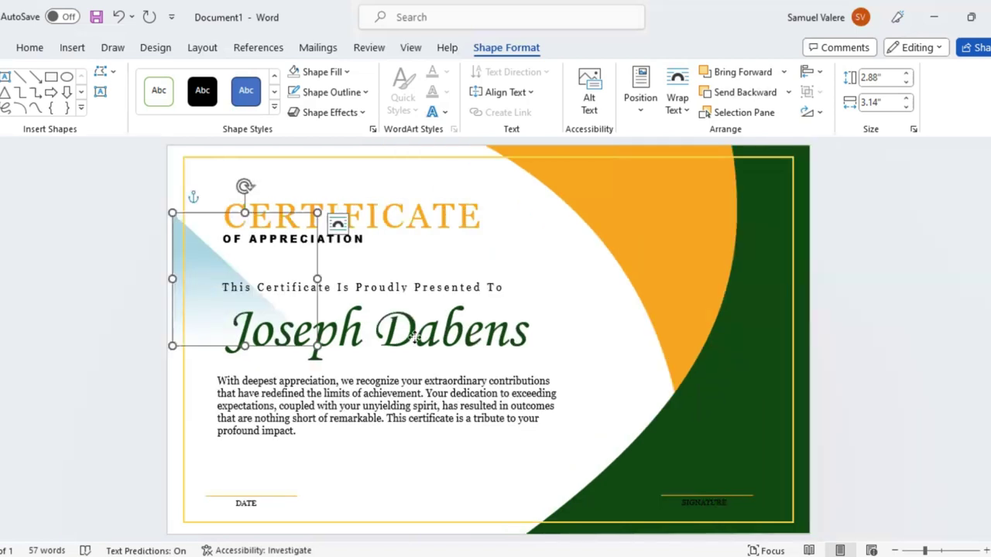
Place an upright copy of the faded triangle over the paragraph's right end, behind the text
mouse_move(198, 289)
mouse_down()
mouse_move(533, 342)
mouse_move(511, 352)
mouse_up()
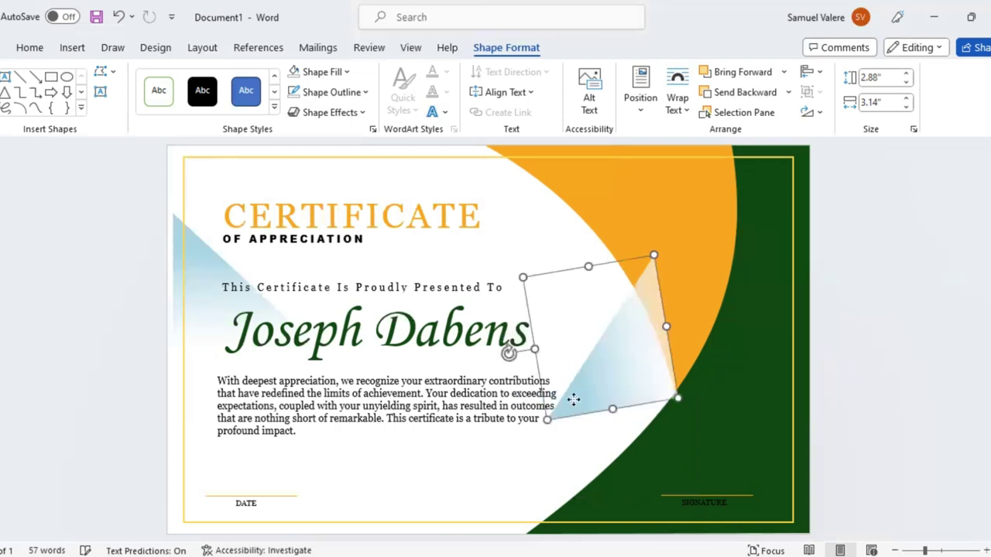
drag(574, 399, 518, 418)
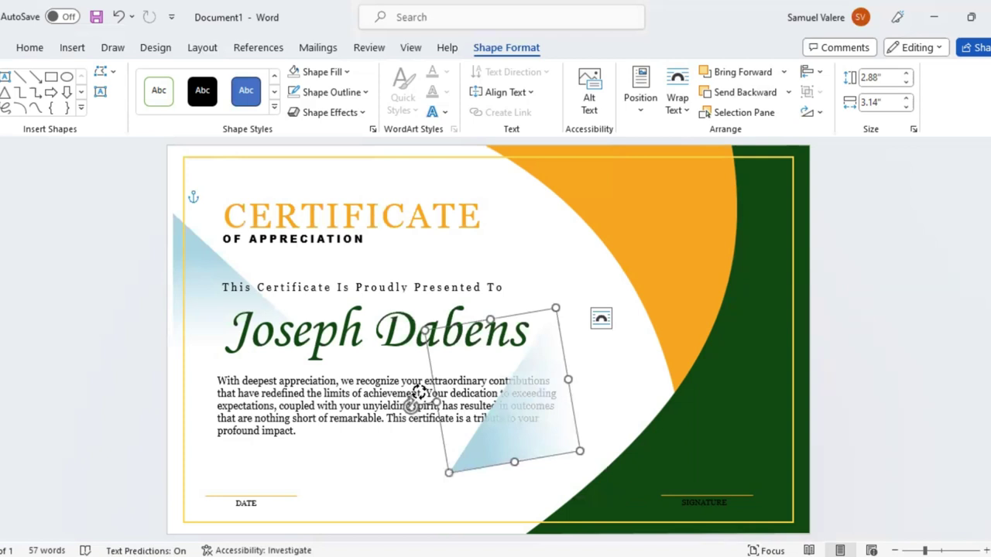
drag(410, 406, 418, 391)
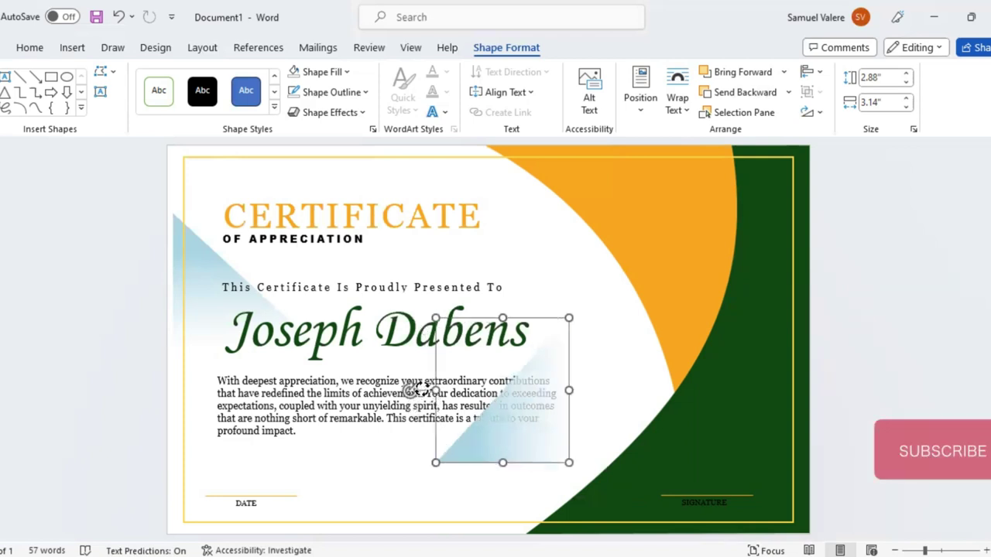
click(736, 92)
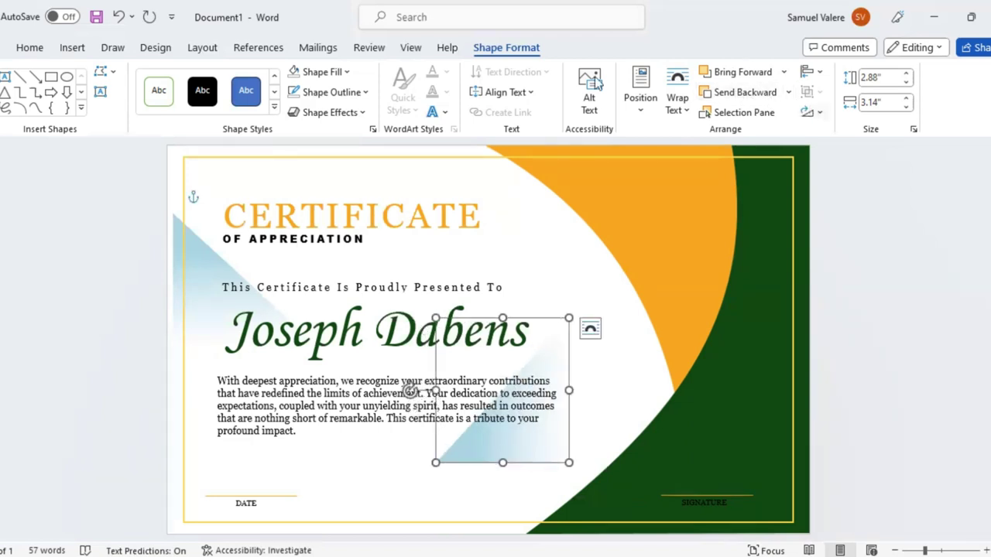
Make the copy's gradient stop green and shift it left to 45%
click(341, 72)
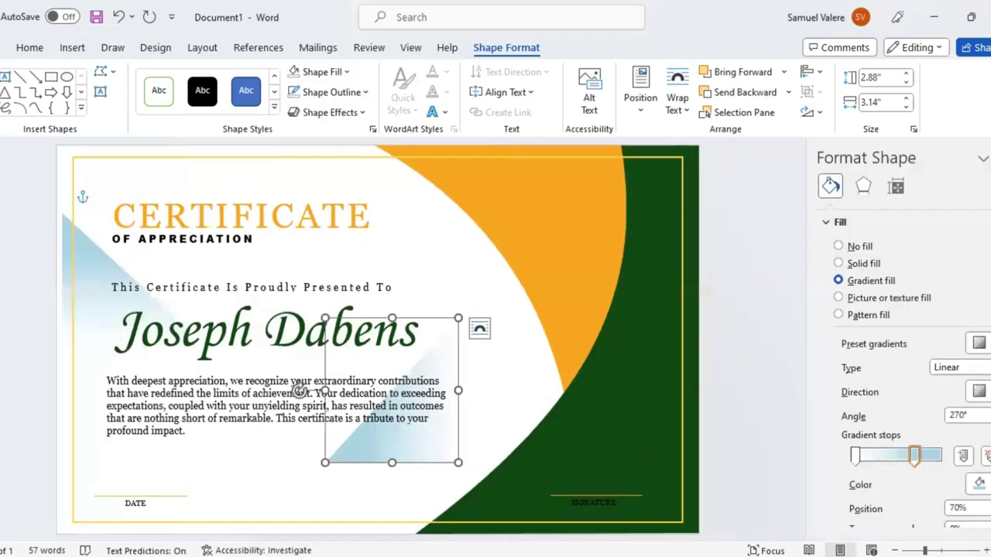
click(979, 483)
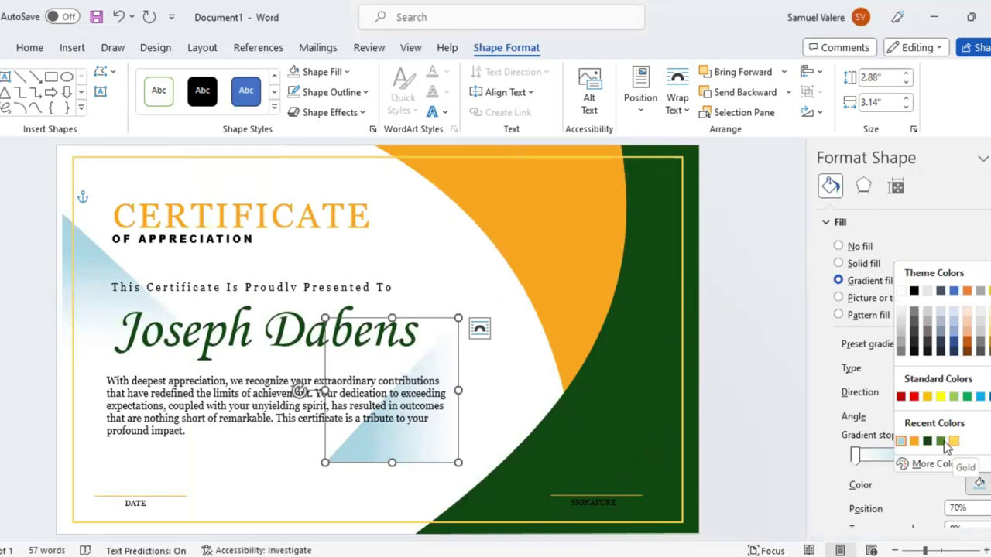
click(937, 442)
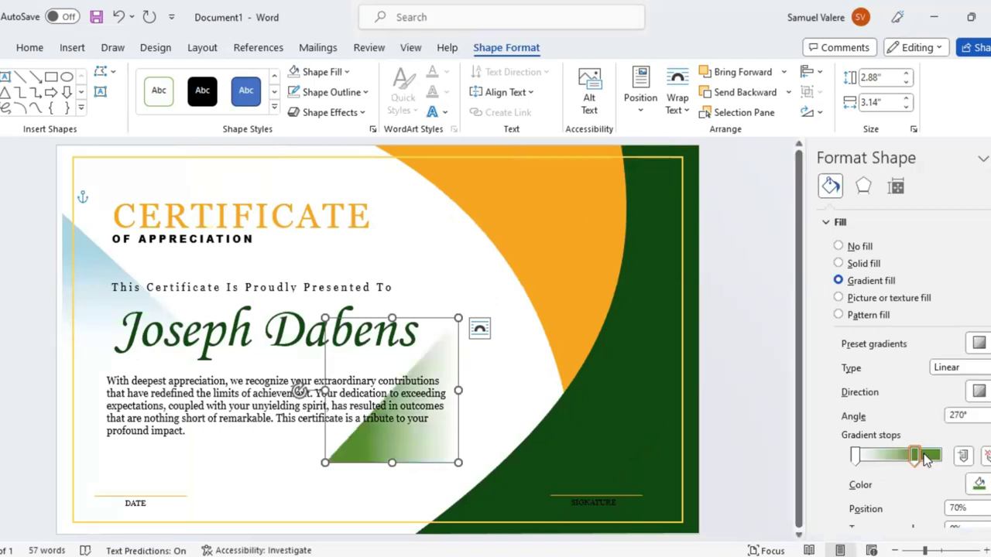
click(856, 459)
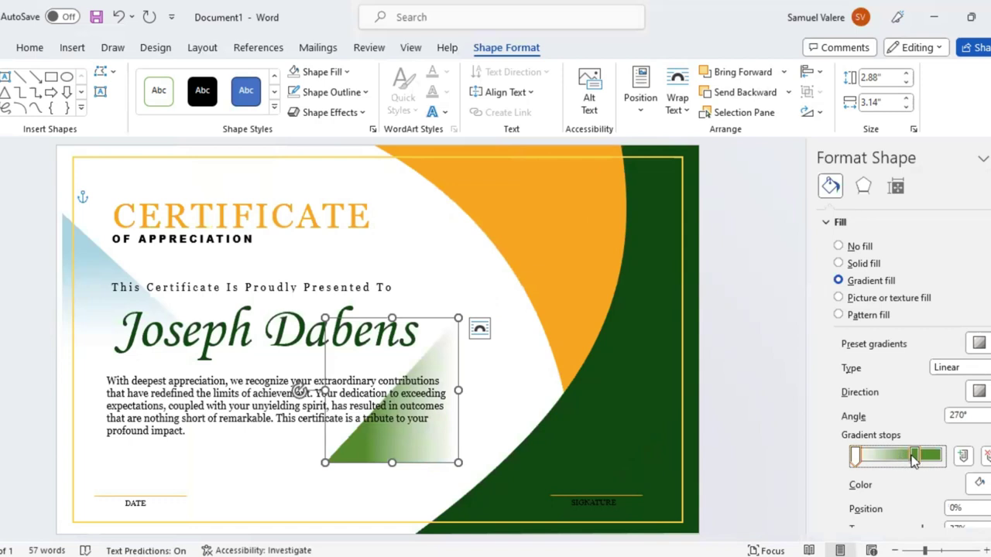
mouse_move(911, 457)
mouse_down()
mouse_move(894, 458)
mouse_move(946, 458)
mouse_move(936, 458)
mouse_up()
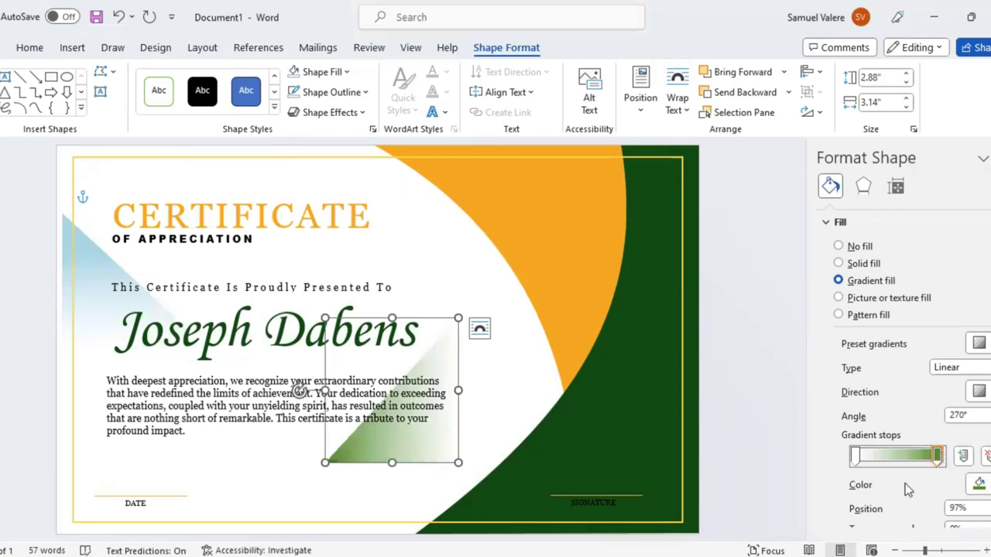
scroll(907, 489, down, 2)
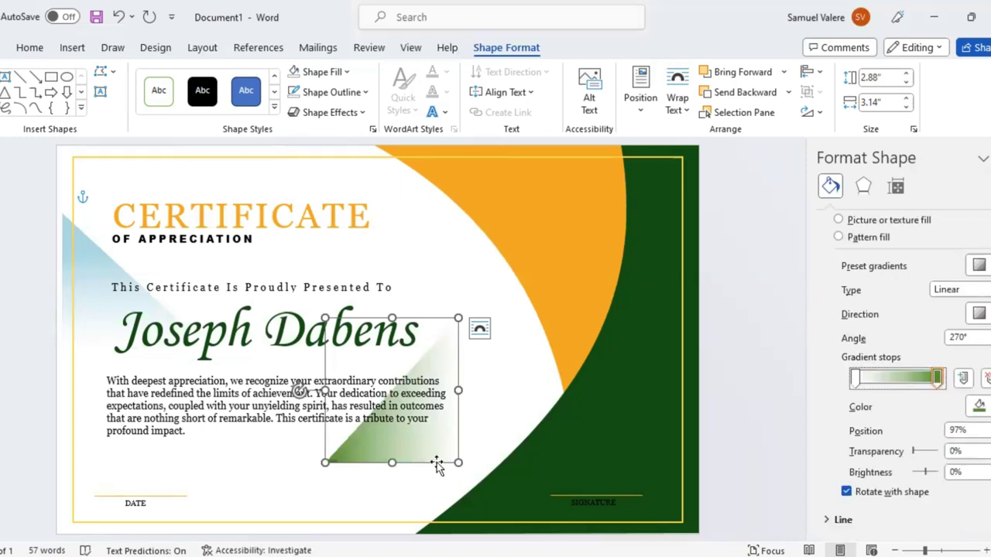
Reposition the green gradient triangle and enlarge it up to the orange arc
mouse_move(412, 462)
mouse_down()
mouse_move(443, 473)
mouse_move(470, 452)
mouse_up()
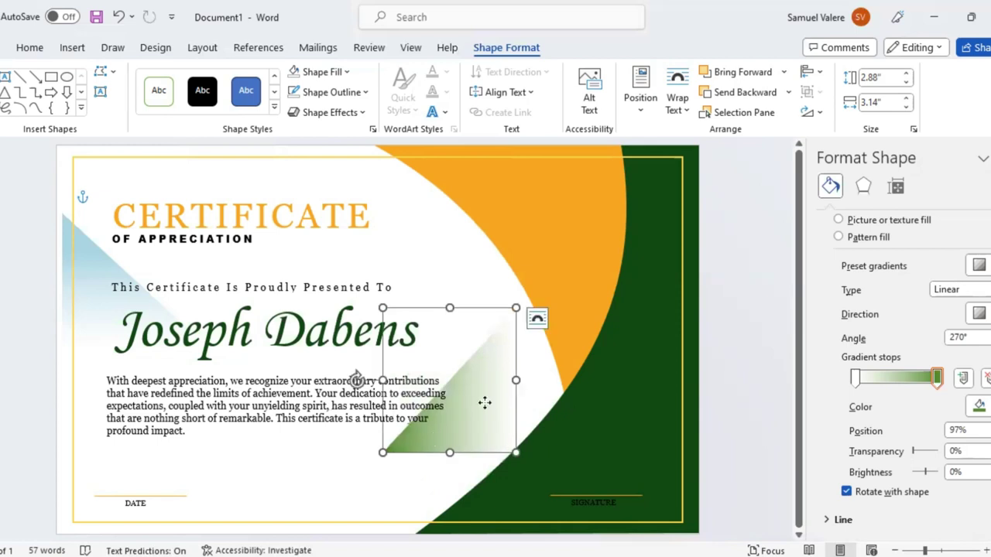
mouse_move(481, 411)
mouse_down()
mouse_move(494, 390)
mouse_move(505, 455)
mouse_up()
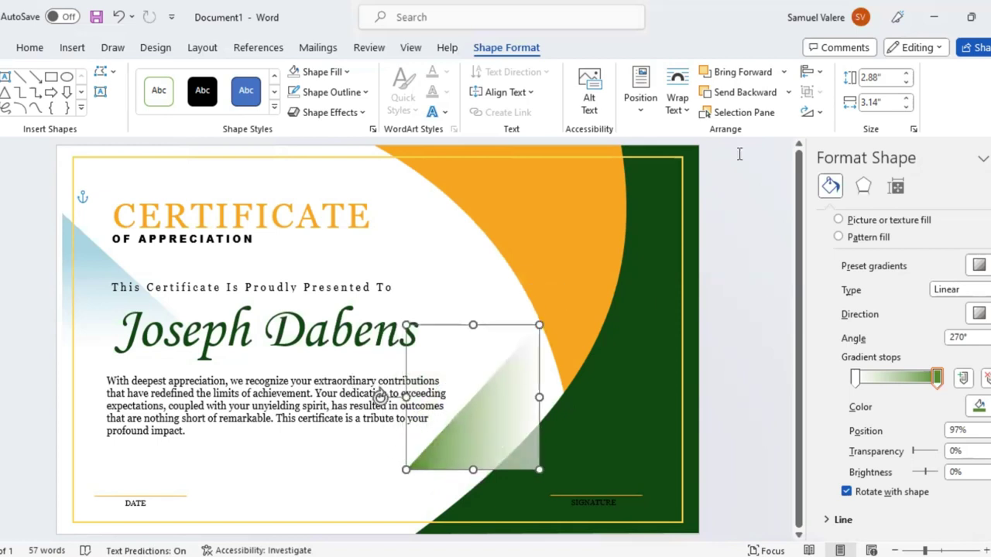
click(739, 93)
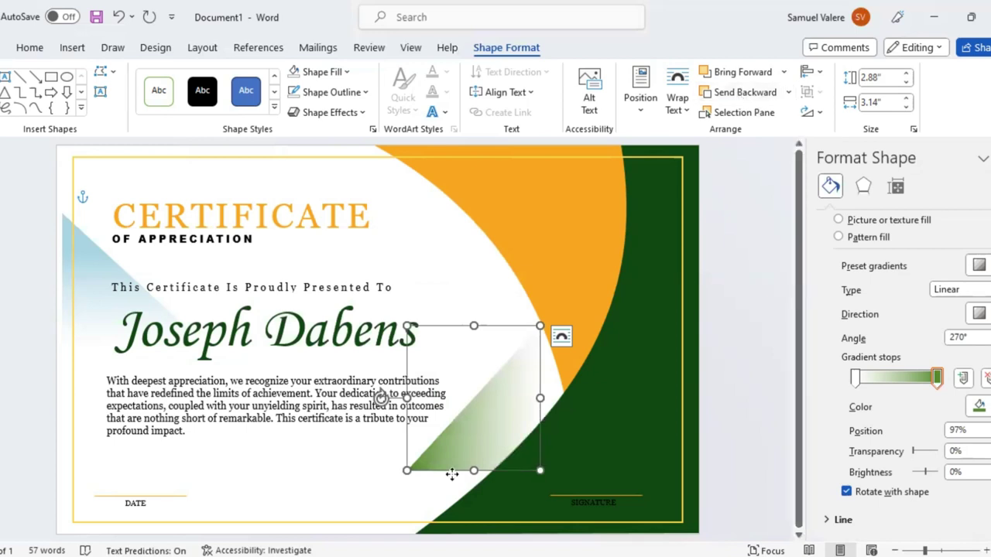
drag(444, 470, 404, 483)
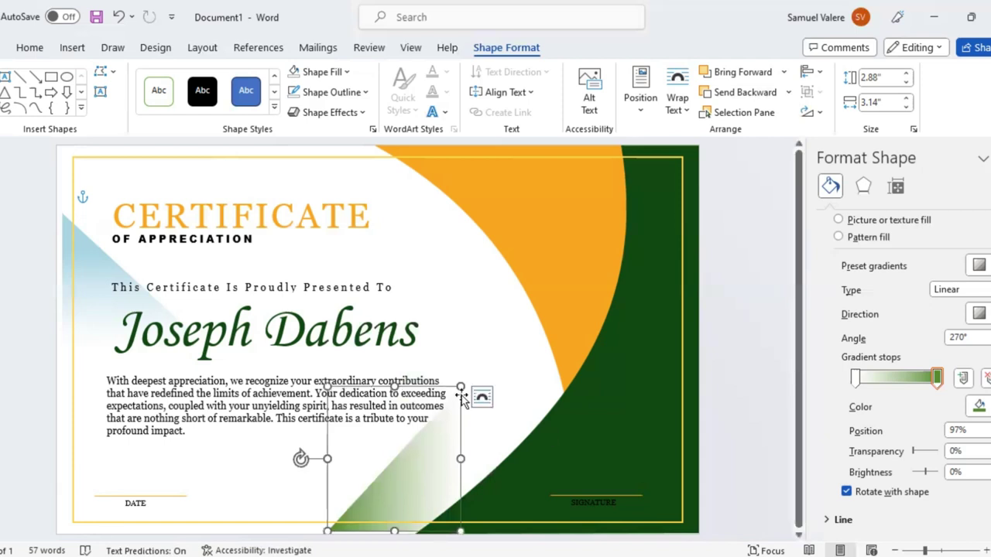
mouse_move(460, 389)
mouse_down()
mouse_move(512, 356)
mouse_move(574, 291)
mouse_up()
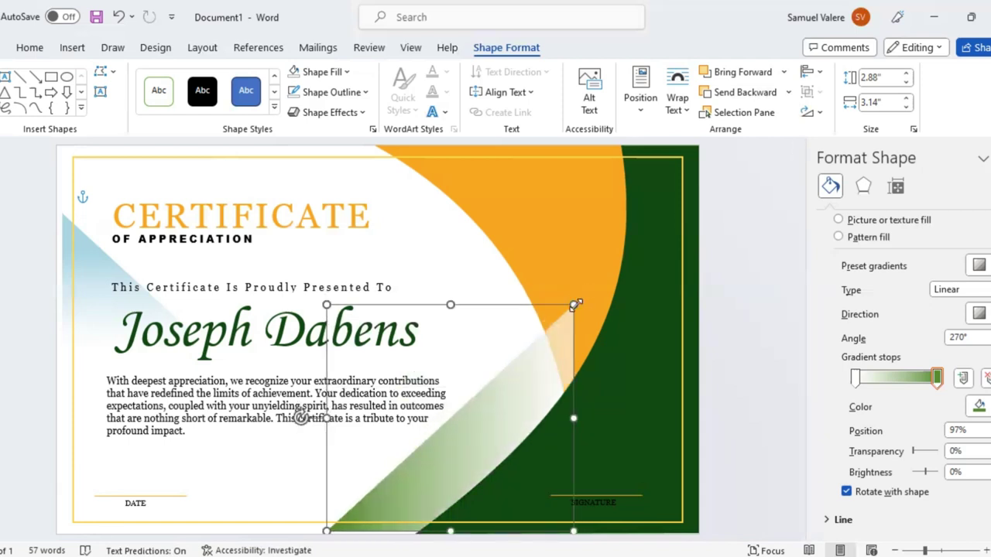
drag(574, 292, 574, 304)
Tuck the green triangle behind the dark green shape and enlarge the blue triangle to 5.85" by 7.24"
click(744, 93)
click(745, 93)
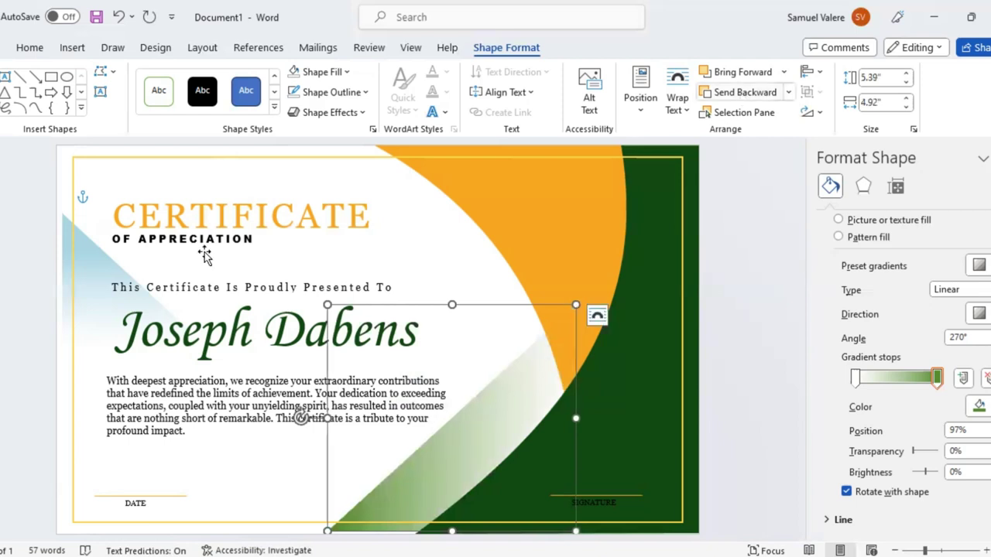
drag(462, 464, 456, 466)
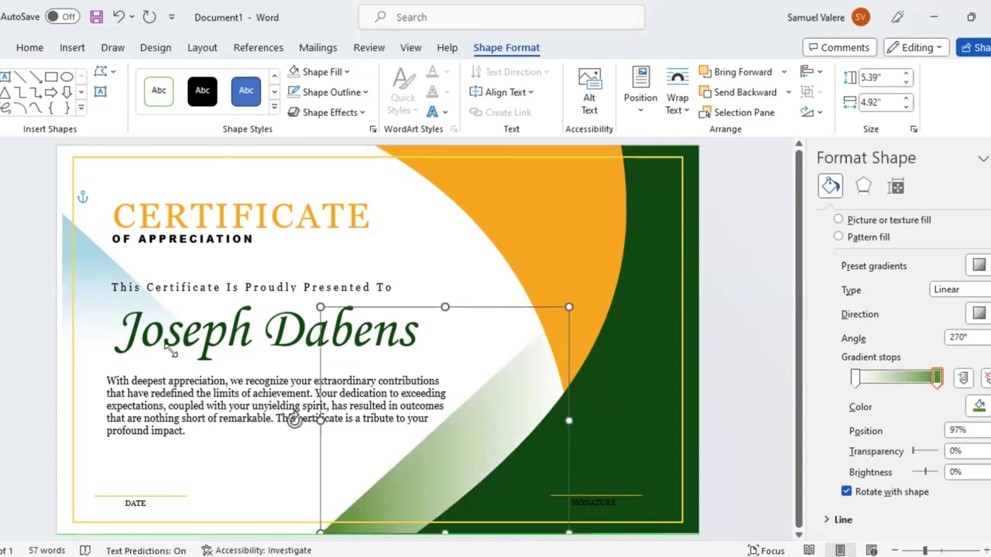
click(201, 347)
drag(206, 346, 394, 481)
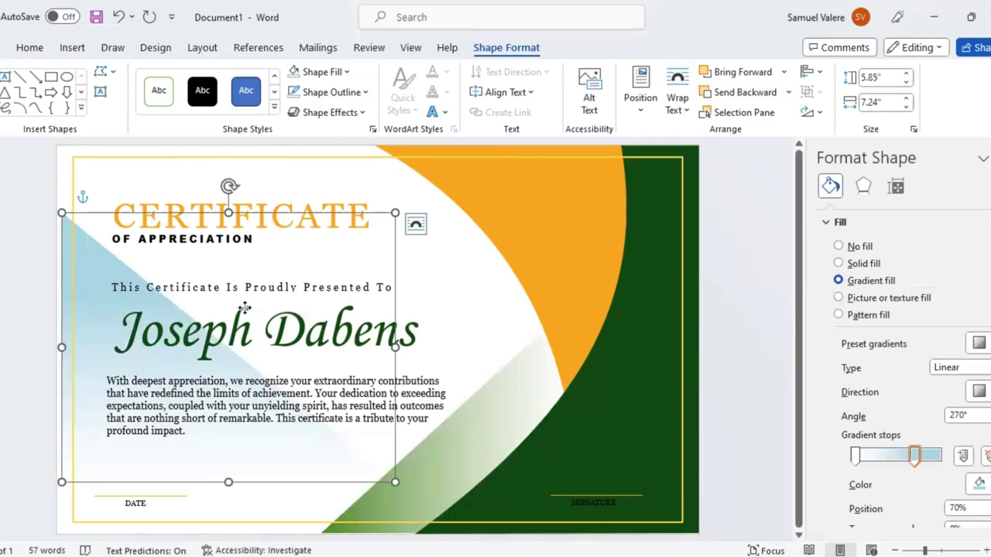
Straighten the 5.85" by 7.24" light-blue gradient triangle and move it up over the heading area
mouse_move(283, 155)
mouse_down()
mouse_move(376, 508)
mouse_move(278, 508)
mouse_move(295, 498)
mouse_up()
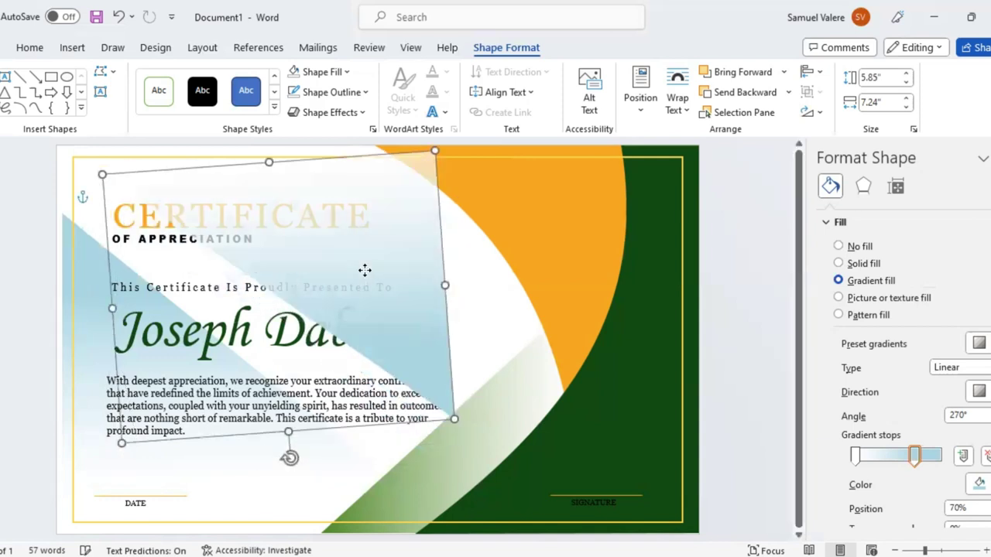
drag(288, 458, 278, 455)
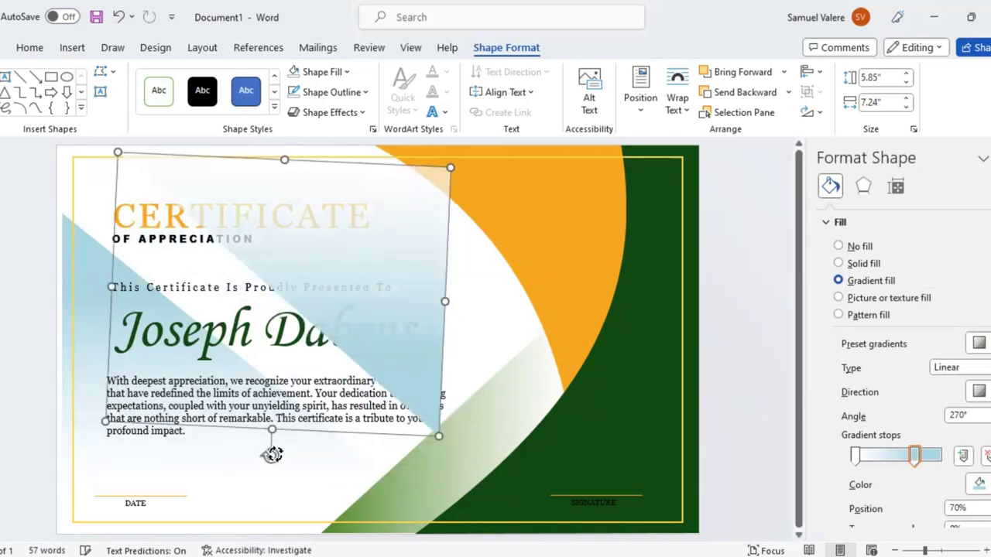
drag(363, 303, 369, 290)
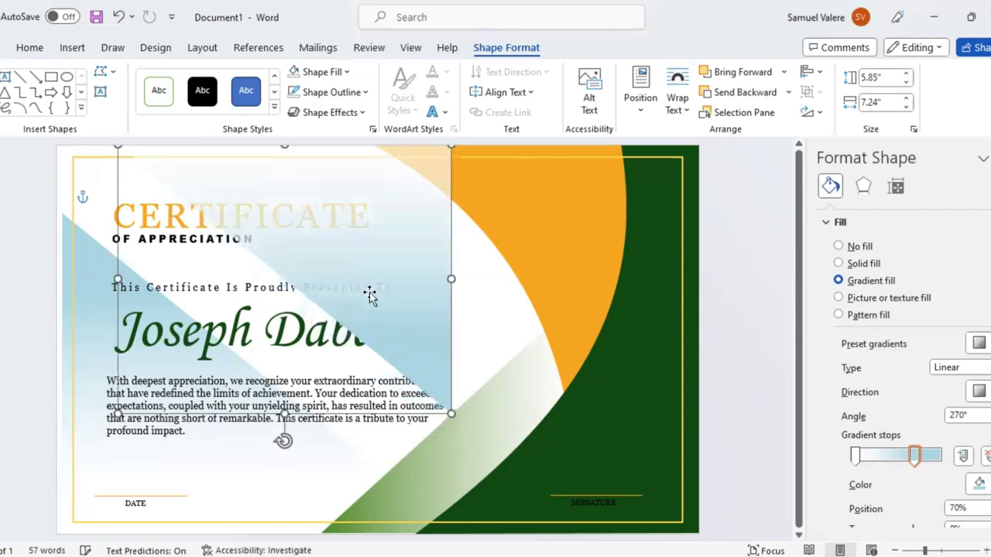
click(982, 484)
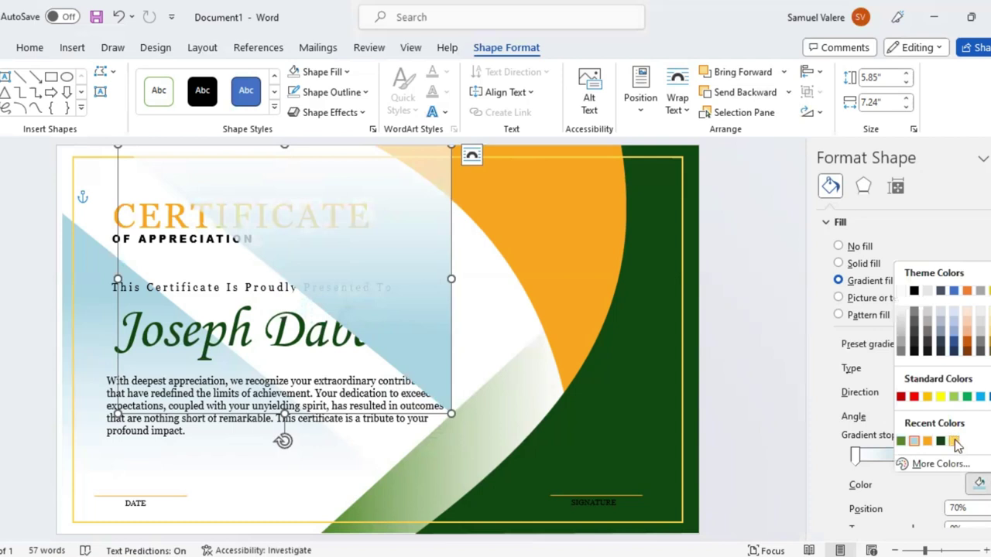
Colour the shape's gradient stop gold and send it behind the text and orange curve
click(955, 442)
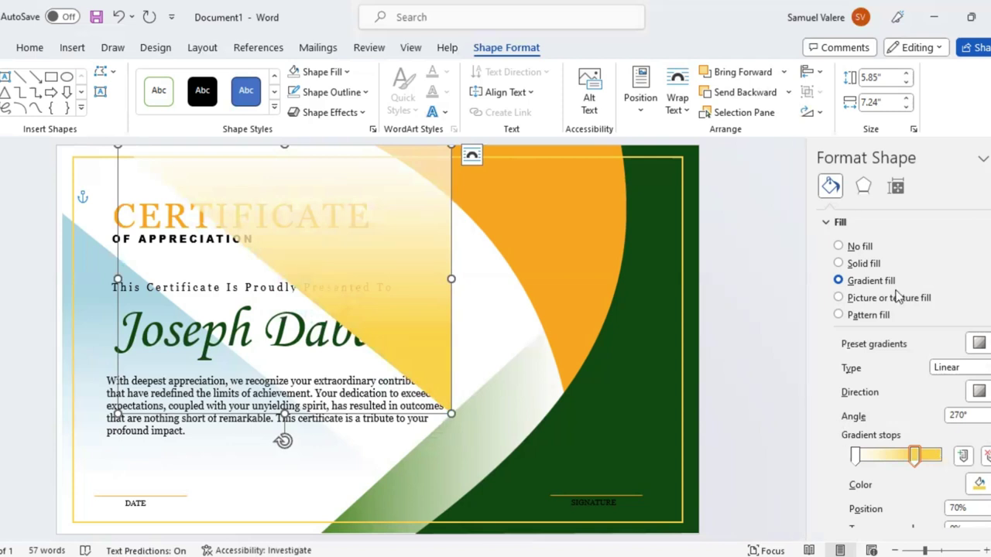
click(738, 93)
click(739, 93)
click(738, 93)
click(738, 92)
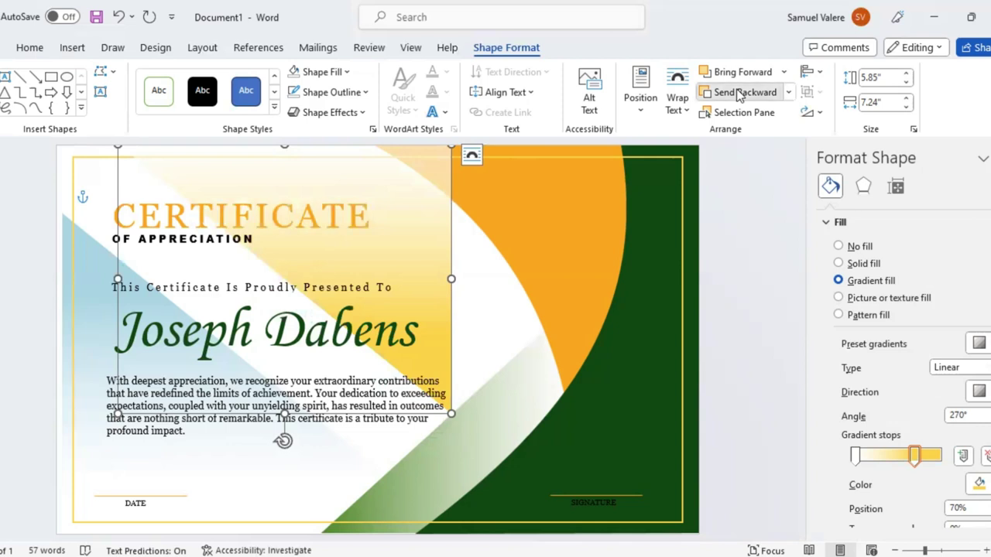
click(739, 93)
click(738, 93)
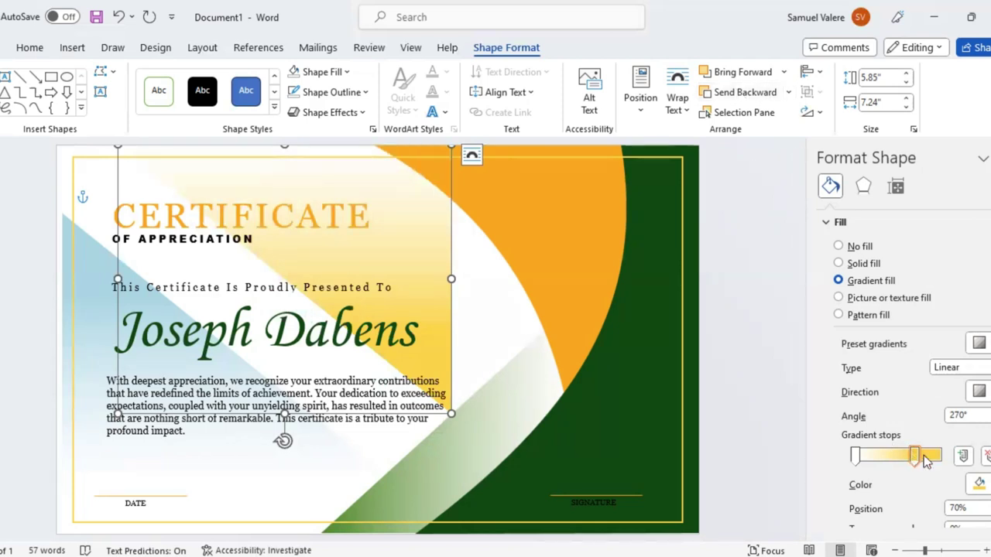
Move the yellow shape right against the orange arc, with the gold stop near 70%
drag(925, 459, 938, 458)
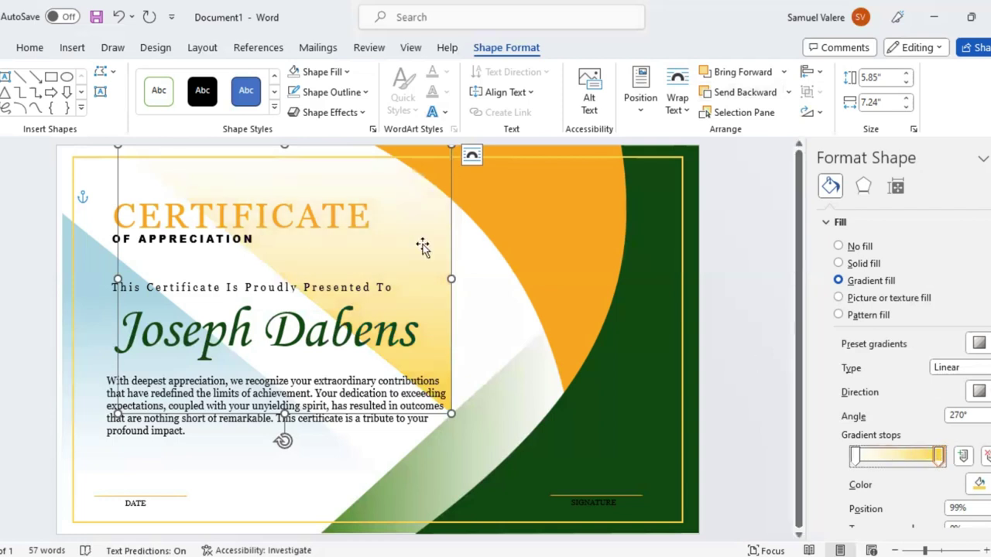
drag(482, 233, 523, 214)
drag(938, 455, 918, 458)
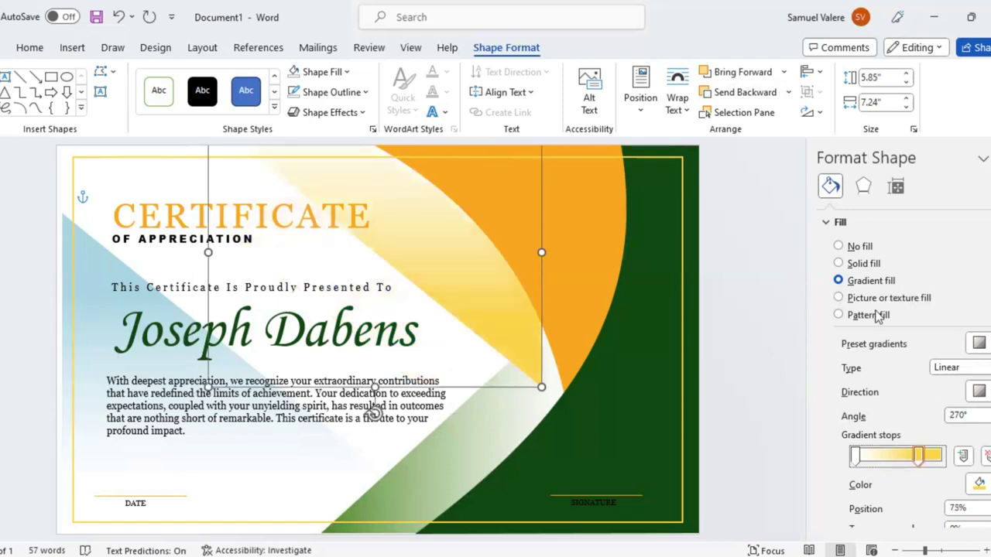
Send the yellow gradient shape back one layer and widen it on both sides
click(736, 93)
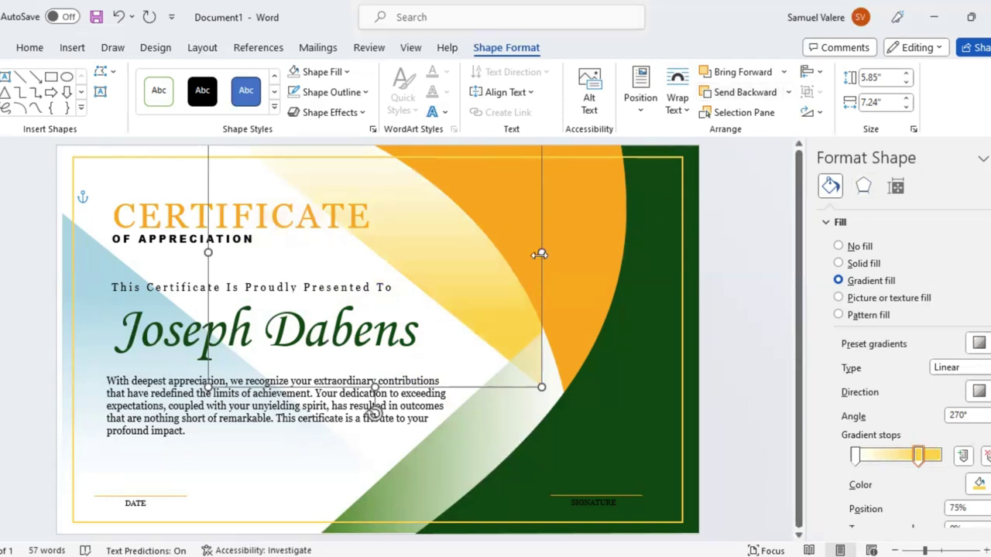
drag(540, 254, 586, 251)
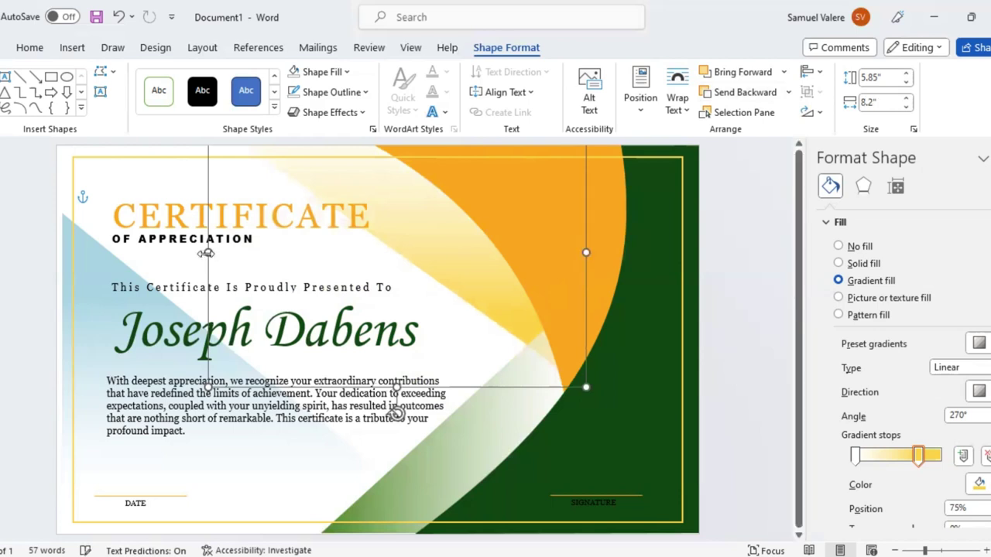
drag(171, 263, 140, 270)
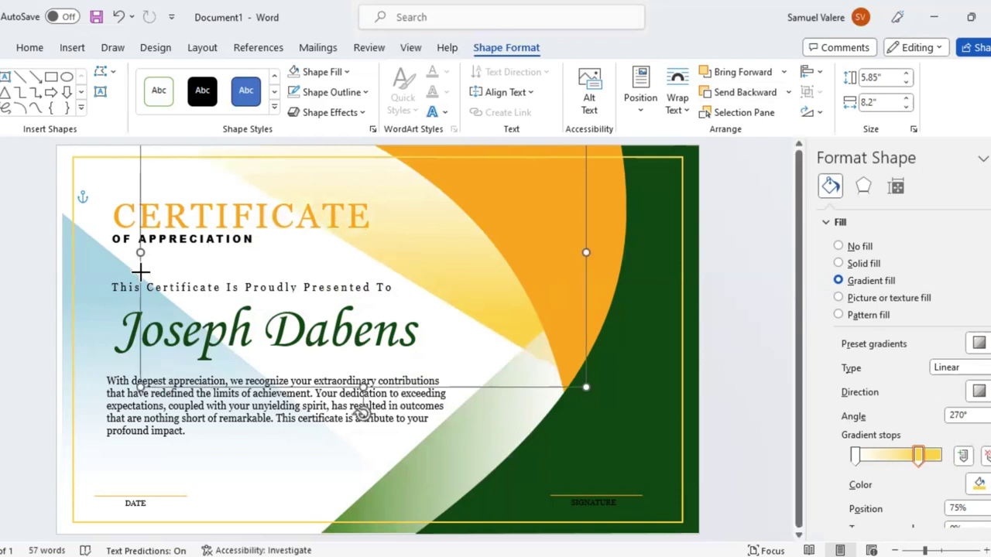
Widen the green gradient triangle to 9.63" by 4.92" and close the Format Shape pane
click(571, 422)
drag(680, 450, 681, 449)
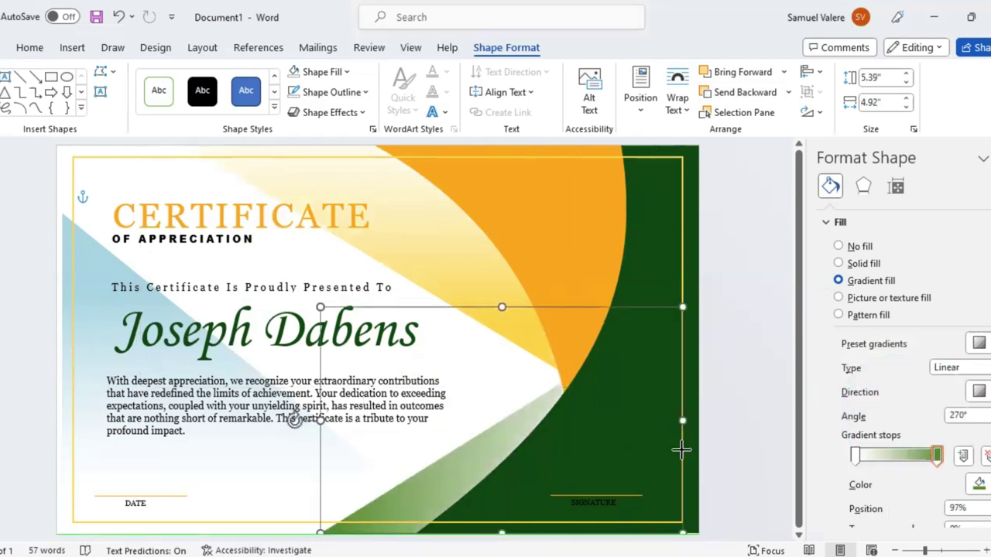
drag(320, 420, 208, 402)
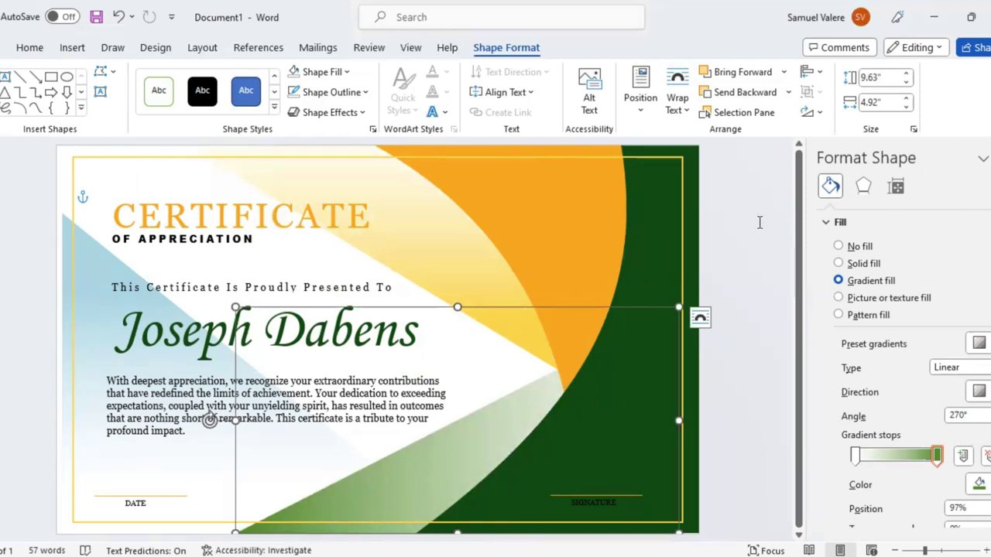
click(988, 157)
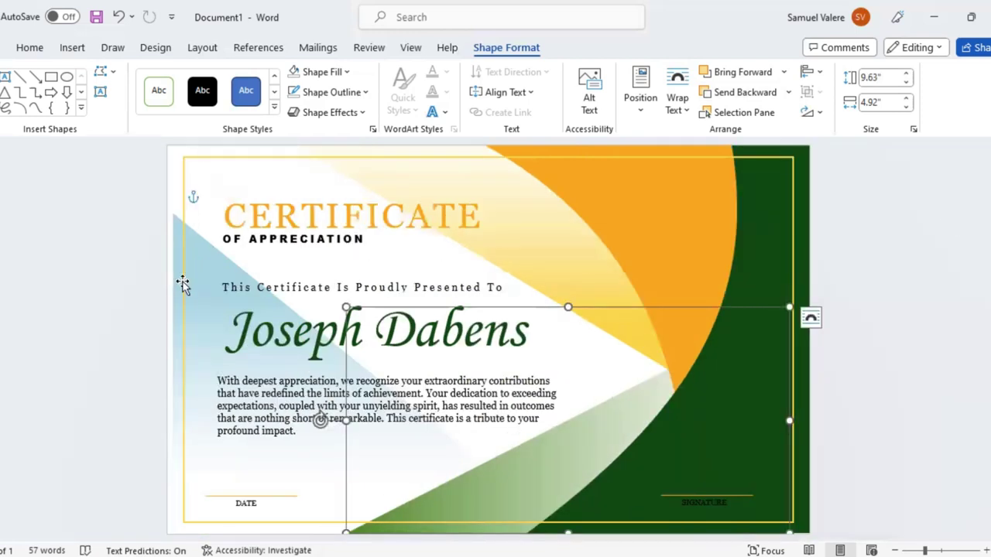
click(168, 276)
Nudge the blue triangle up, then draw a 2.6" by 2.43" shallow-pointed starburst at top right
drag(168, 277, 167, 270)
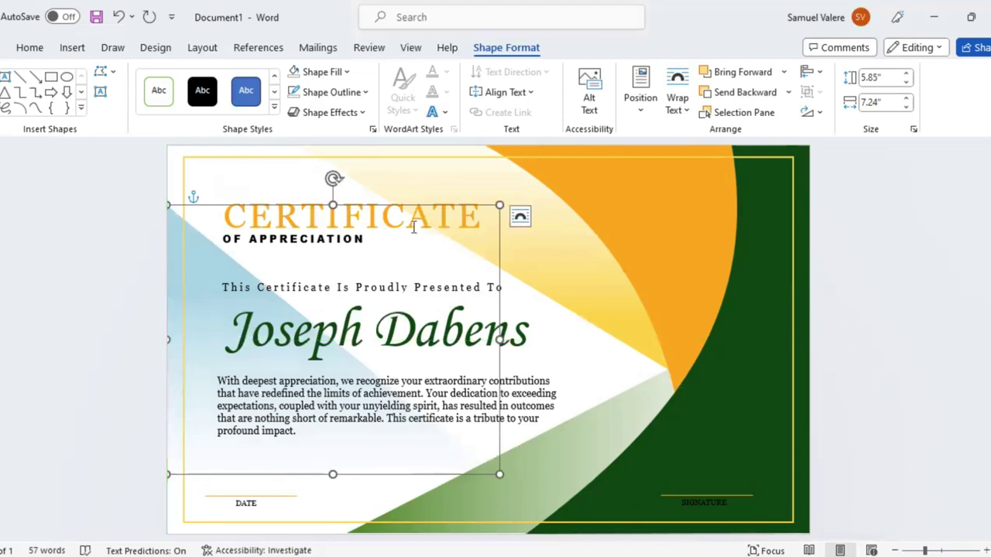
click(81, 109)
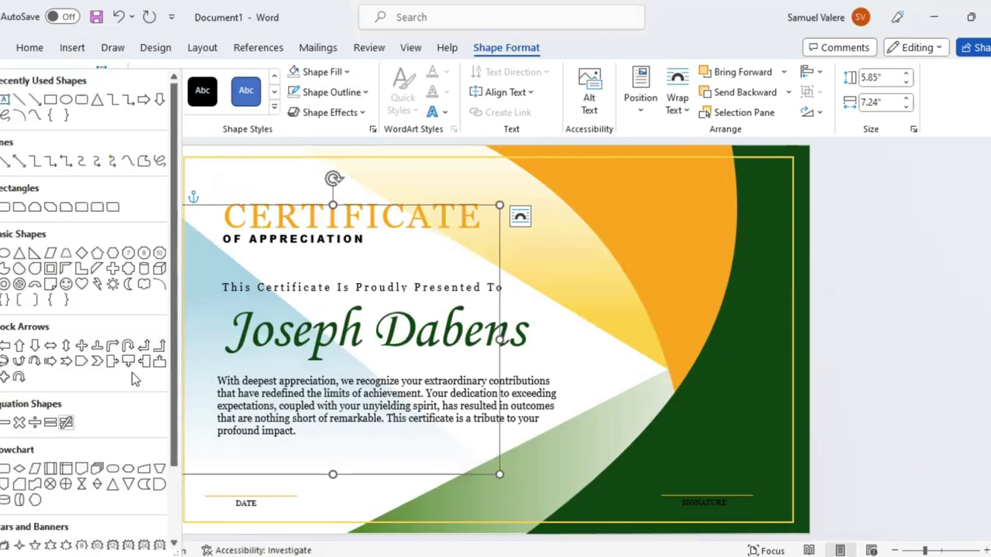
scroll(130, 378, down, 2)
click(143, 461)
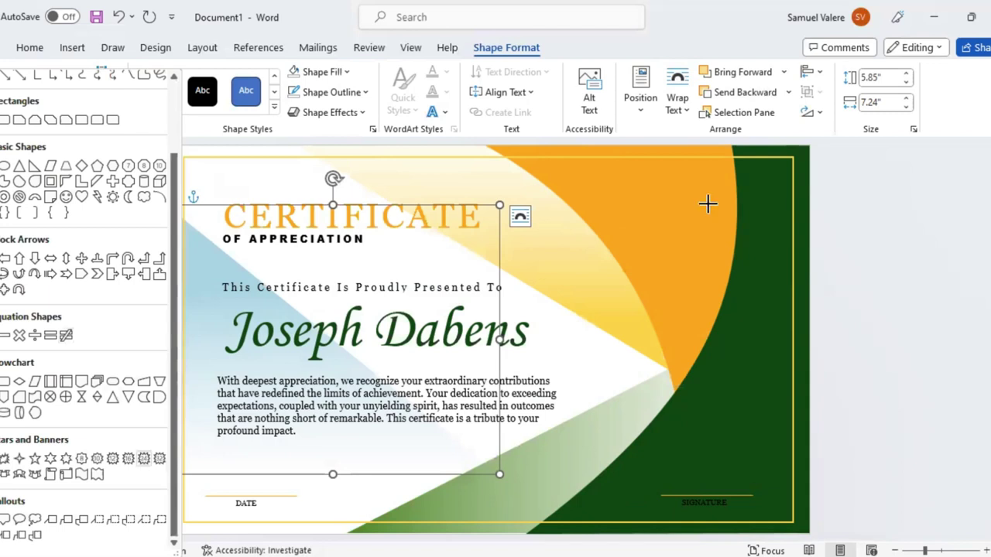
drag(688, 180, 788, 288)
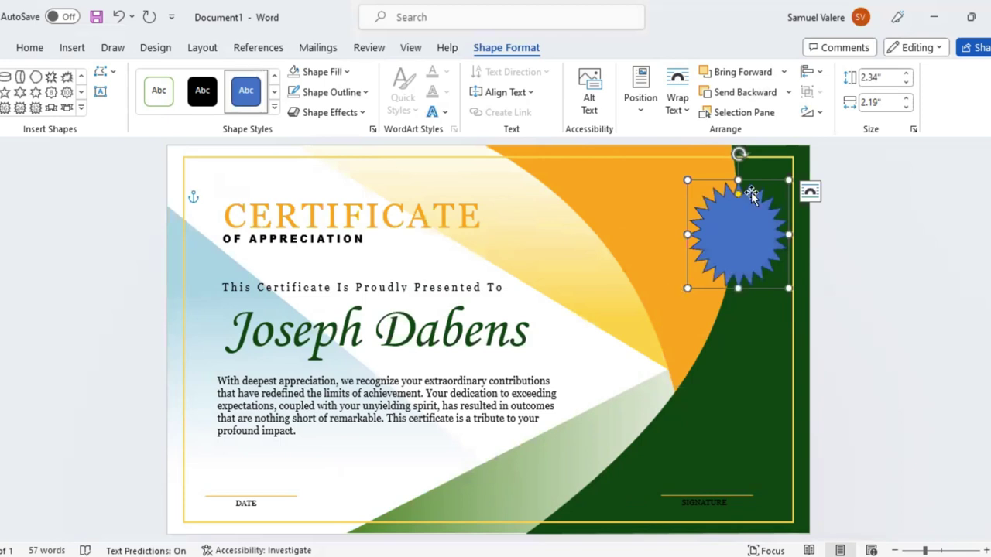
drag(680, 291, 670, 302)
mouse_move(734, 197)
mouse_down()
mouse_move(734, 184)
mouse_move(714, 189)
mouse_up()
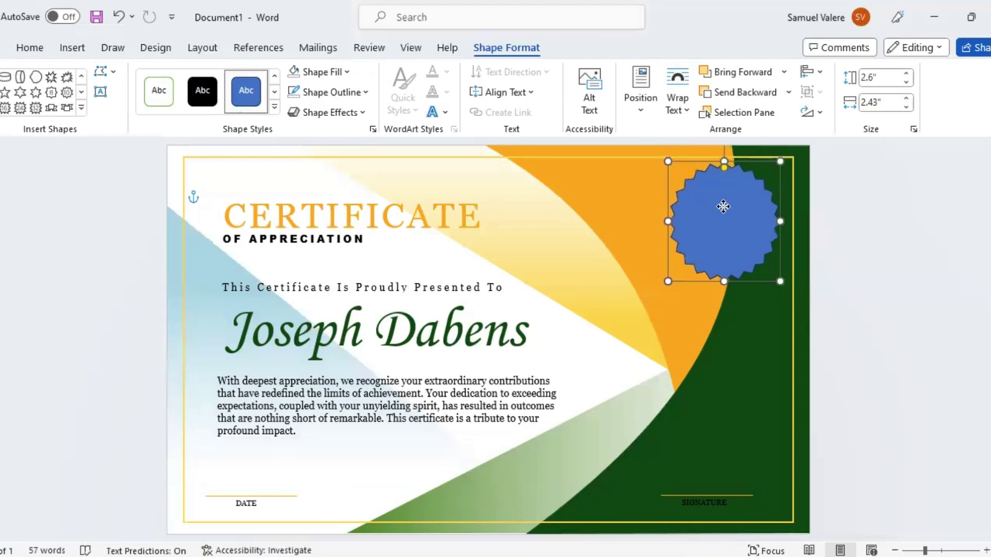
drag(723, 207, 725, 220)
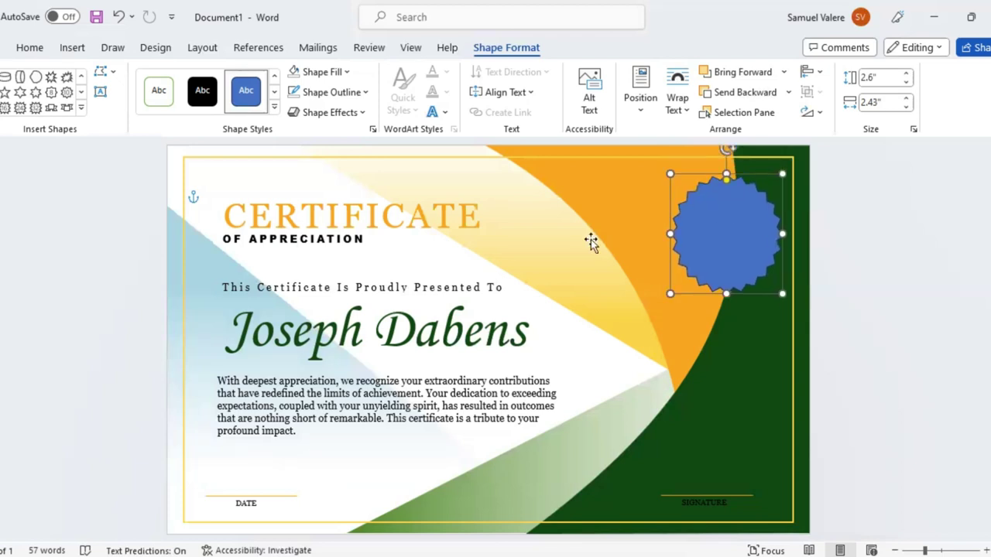
Fill the starburst yellow, apply a preset 3D effect, and shrink it to 2.34" by 2.18"
click(346, 73)
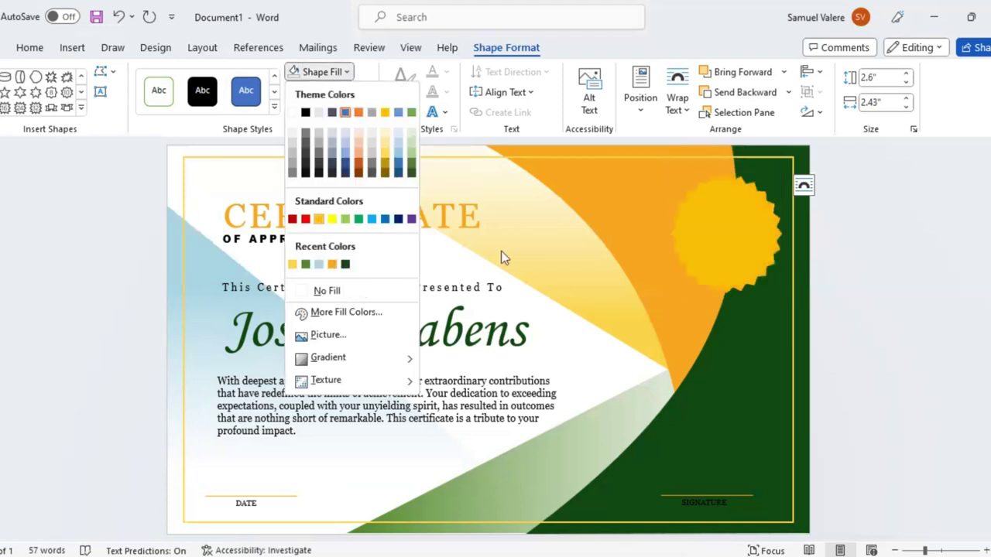
click(357, 169)
click(329, 112)
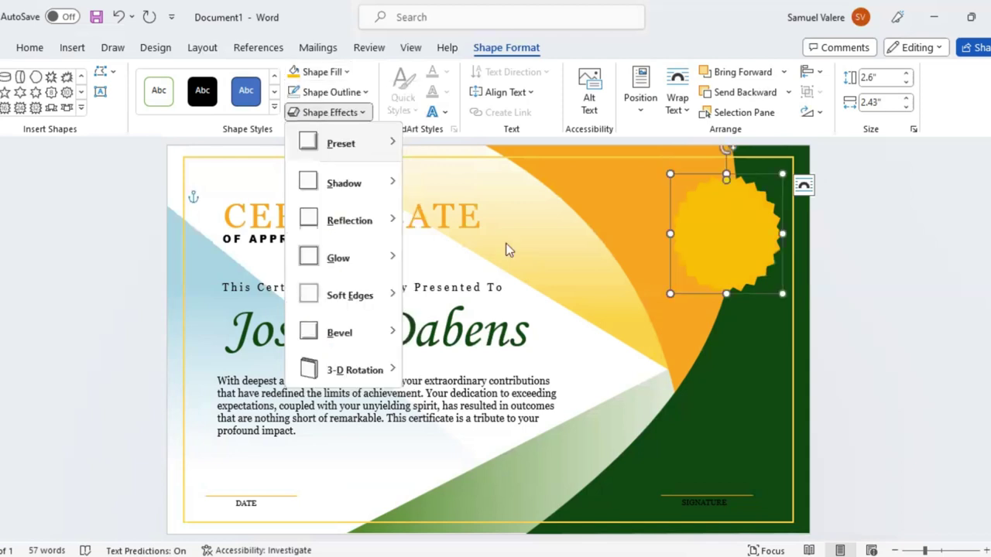
mouse_move(340, 143)
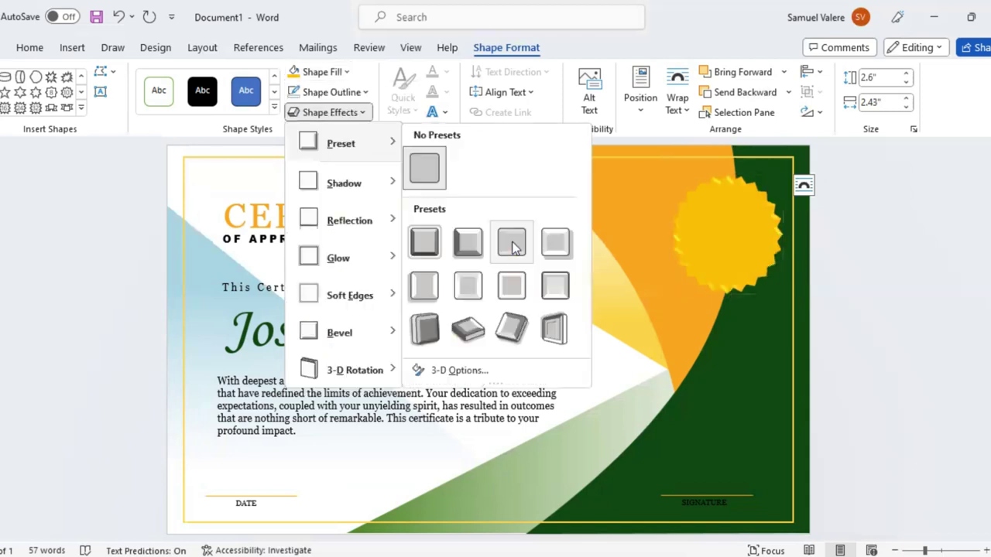
click(786, 299)
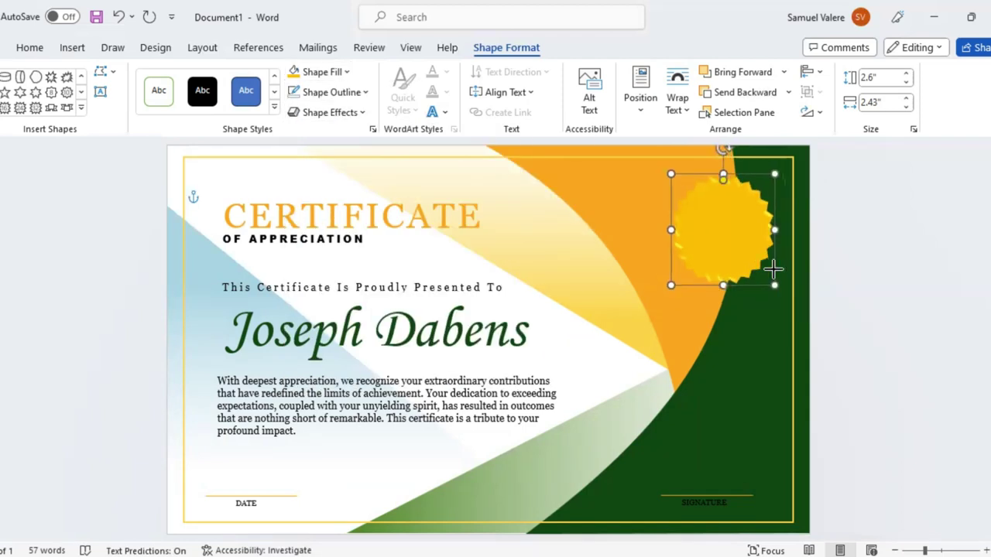
drag(778, 274, 774, 260)
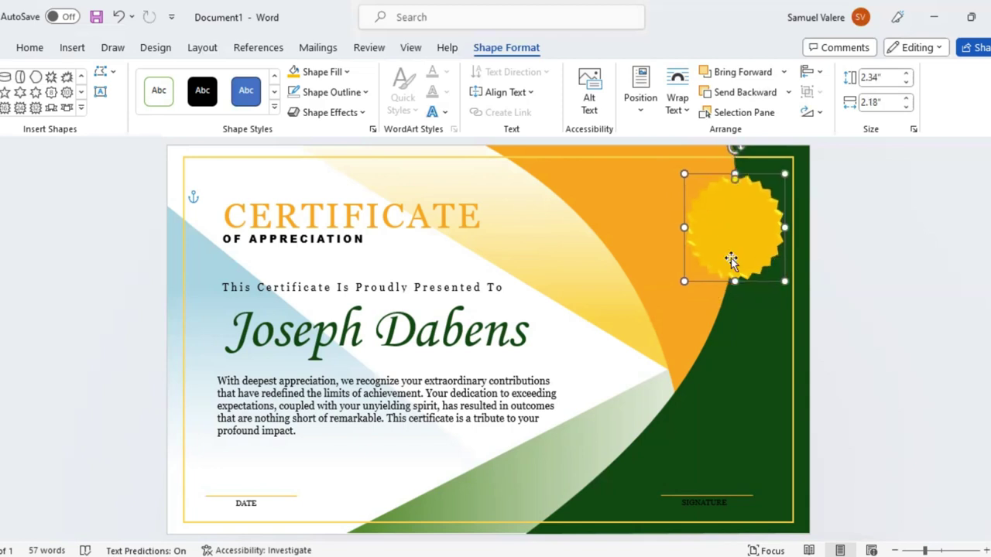
Draw a 1.78" circle centred on the yellow starburst
click(81, 110)
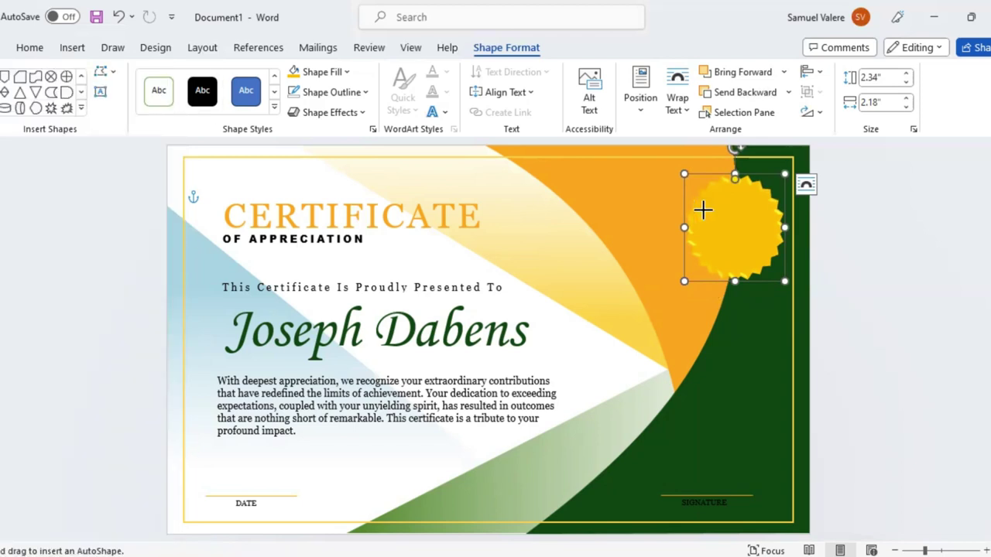
drag(702, 209, 767, 269)
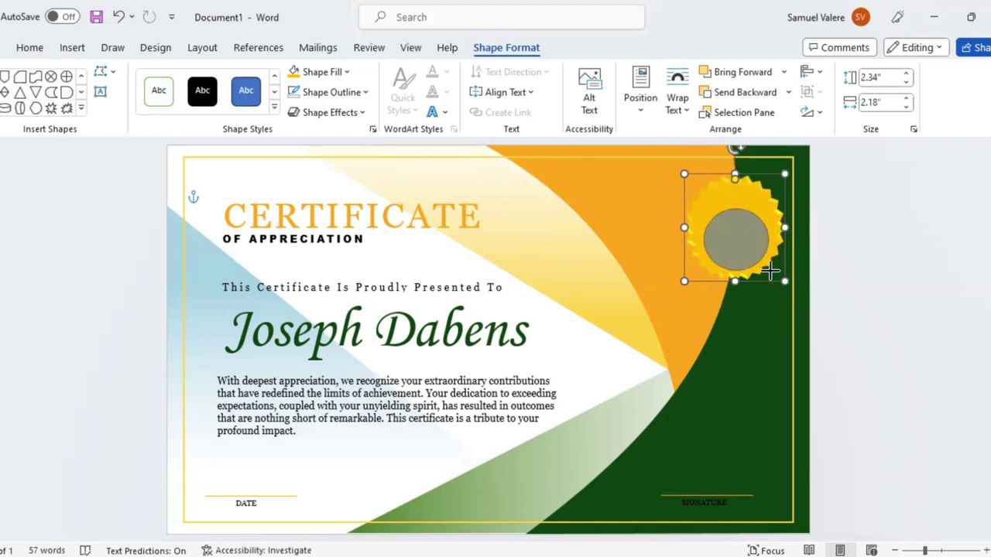
drag(766, 268, 786, 292)
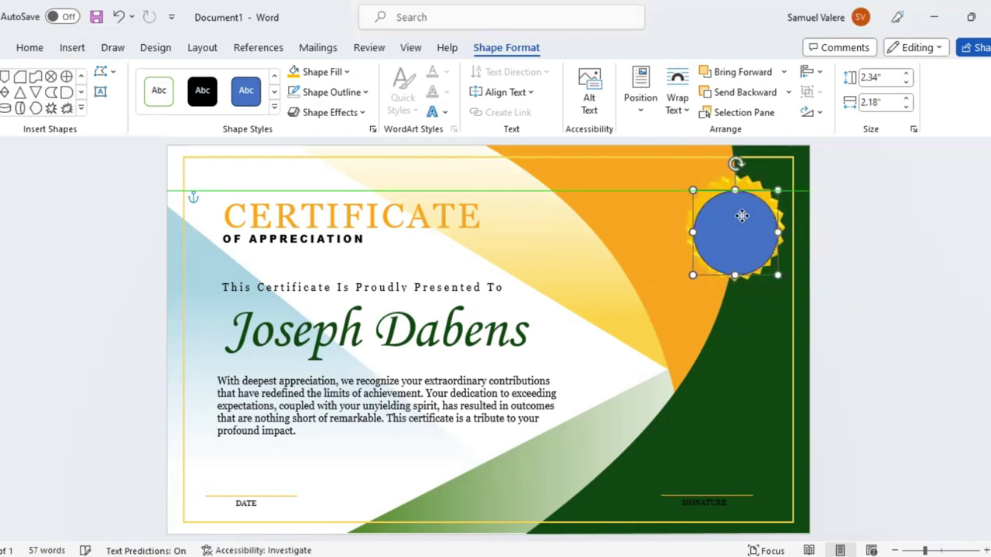
drag(745, 231, 739, 237)
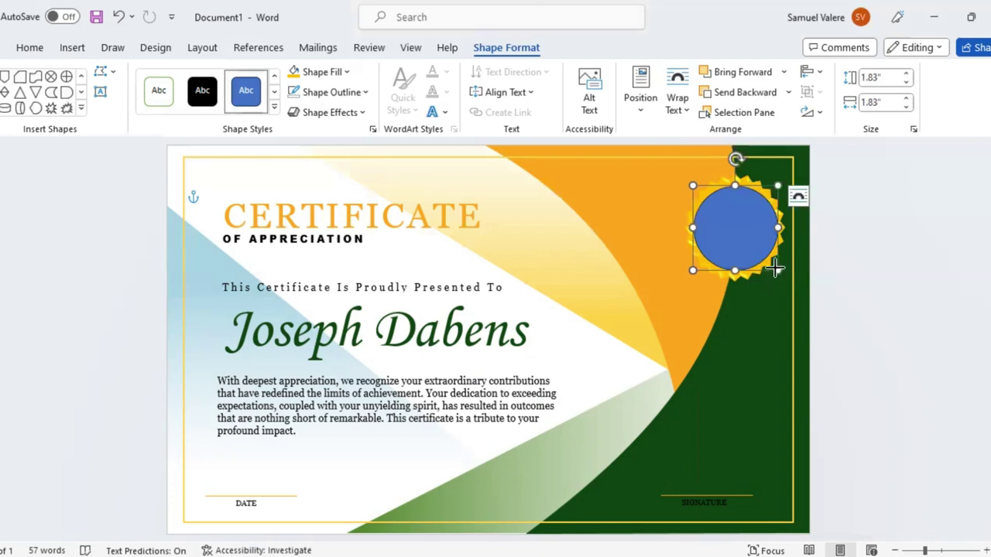
drag(776, 268, 774, 266)
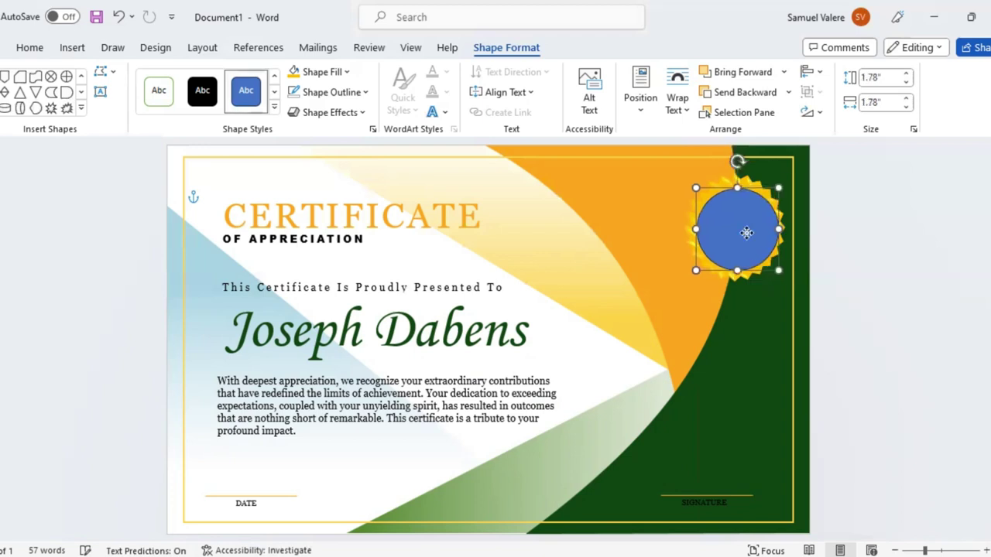
drag(746, 233, 745, 237)
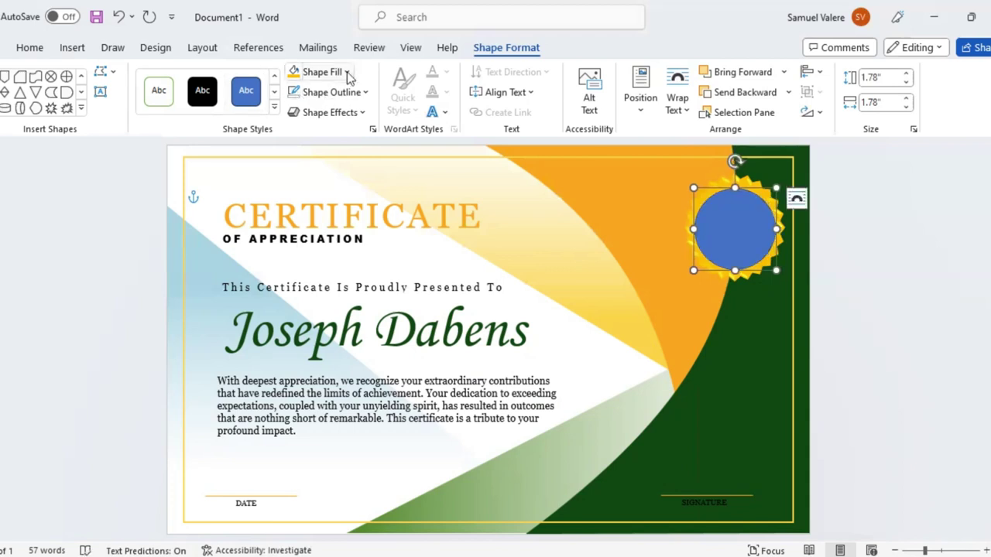
Fill the circle Dark Green and give it a subtle preset bevel
click(346, 264)
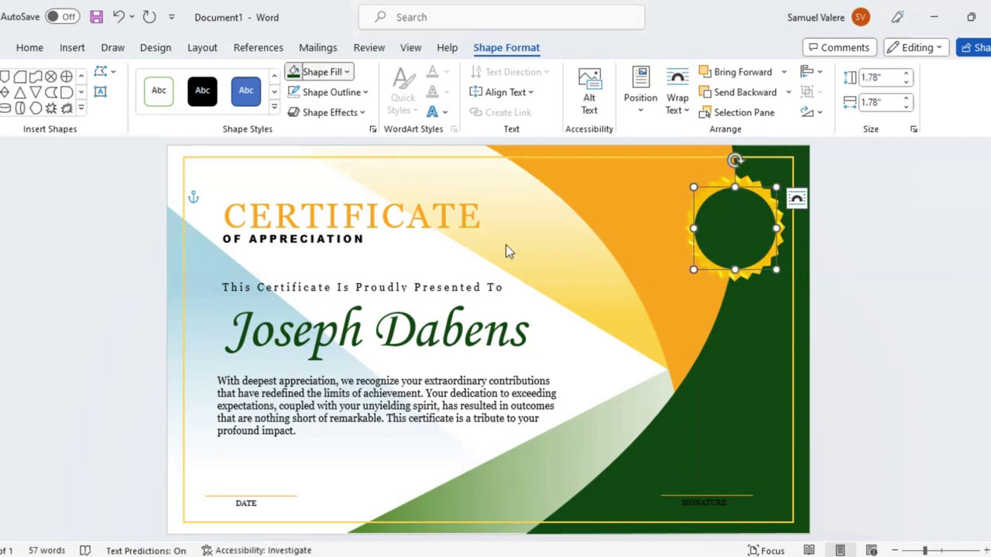
click(330, 112)
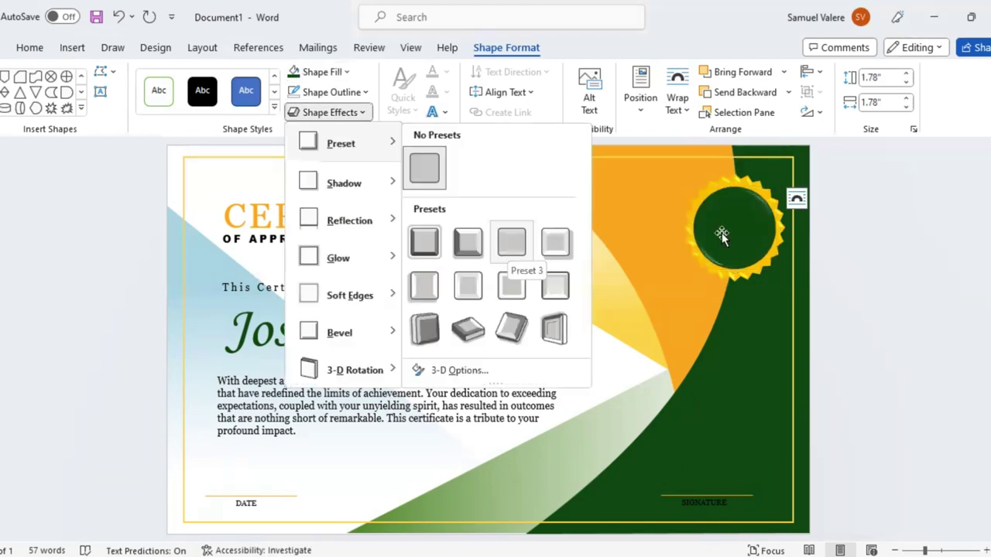
click(511, 240)
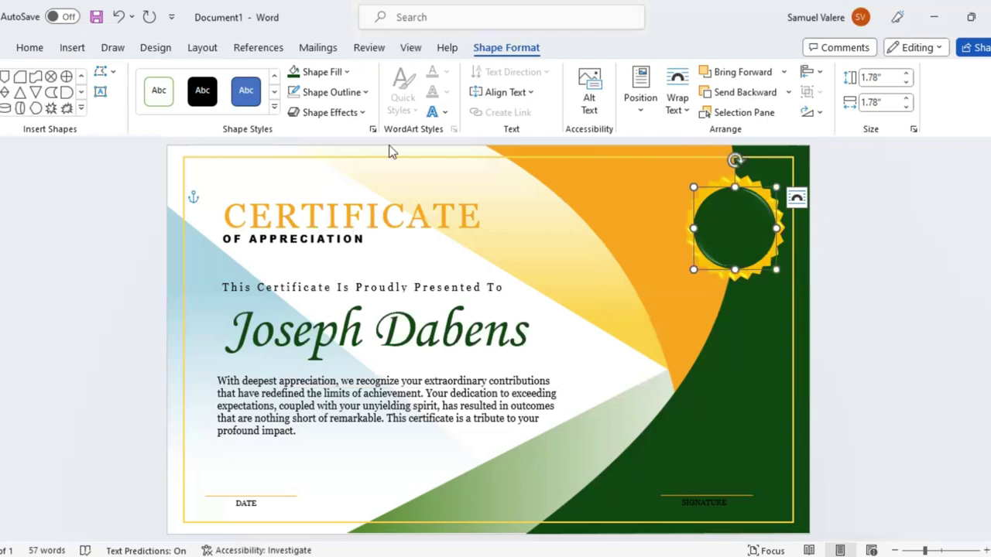
Add a text box in the green circle reading 'Best' in 48 pt Edwardian Script
click(101, 92)
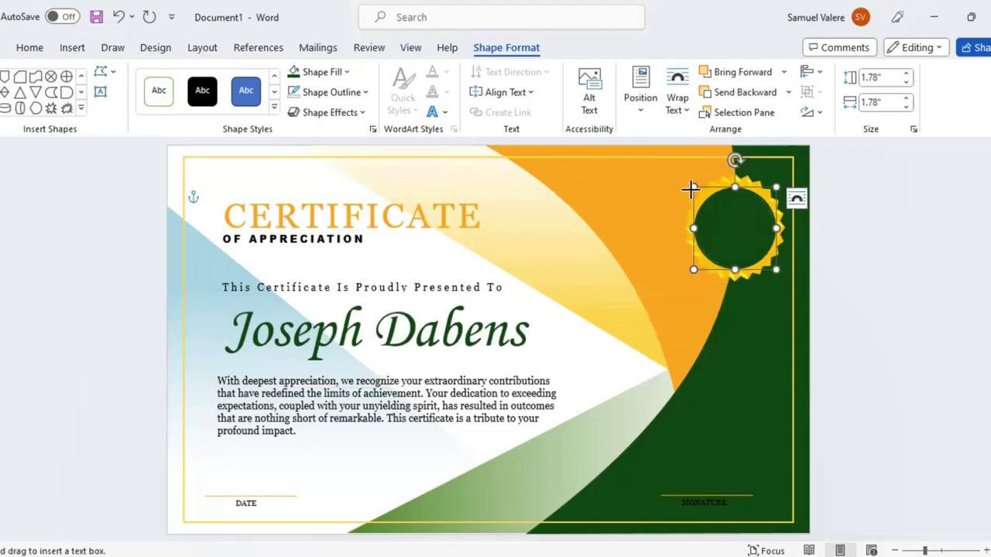
drag(710, 214, 769, 230)
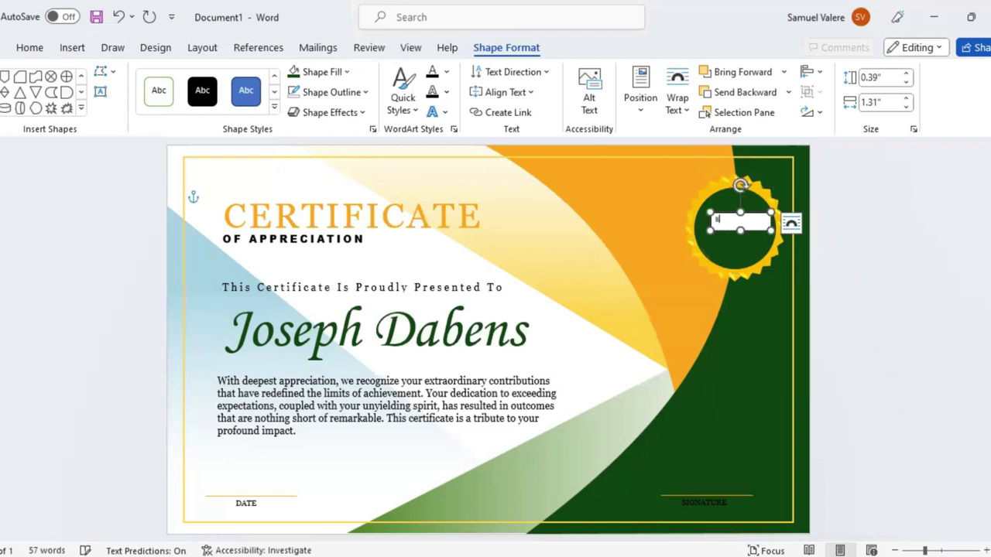
text(Best)
double_click(723, 221)
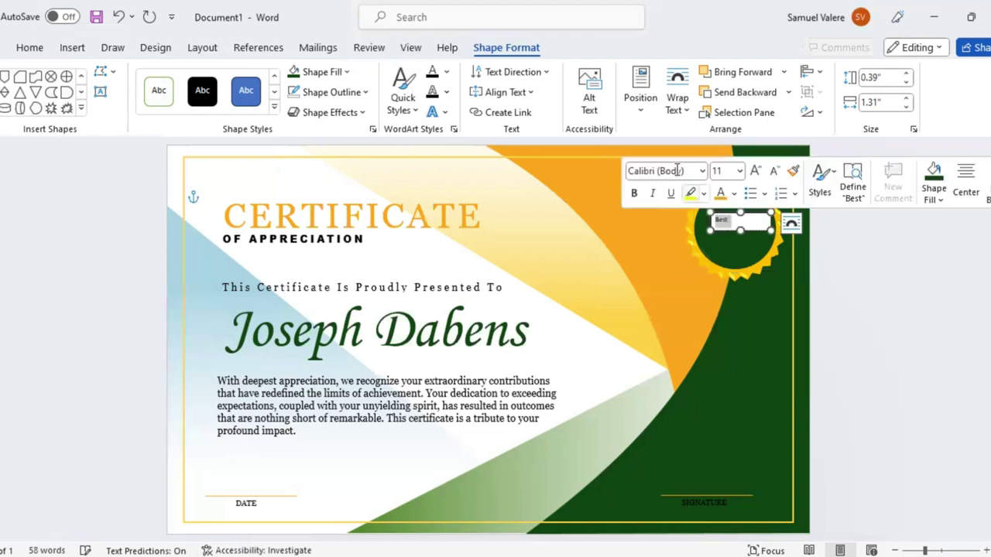
click(677, 171)
text(Edwardian Script)
key(Return)
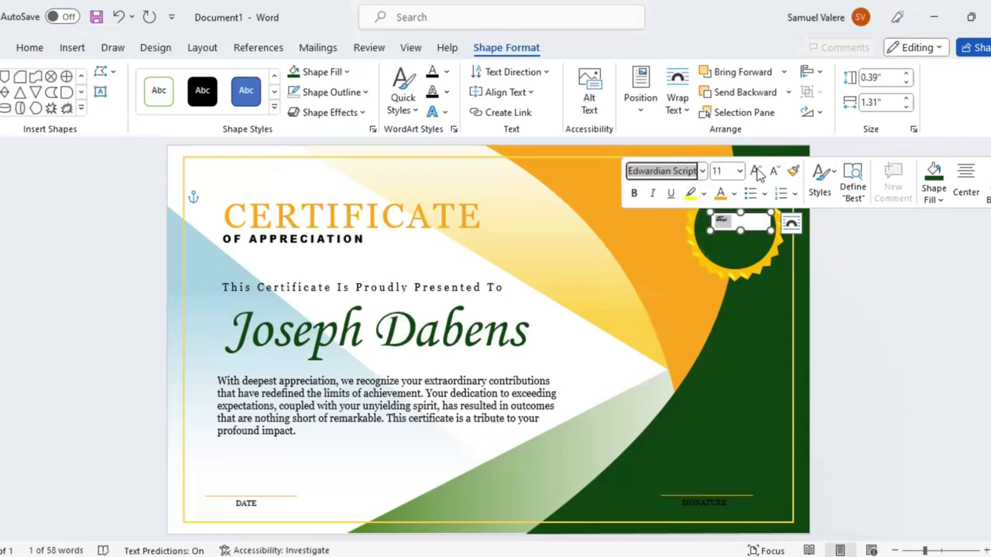
click(761, 172)
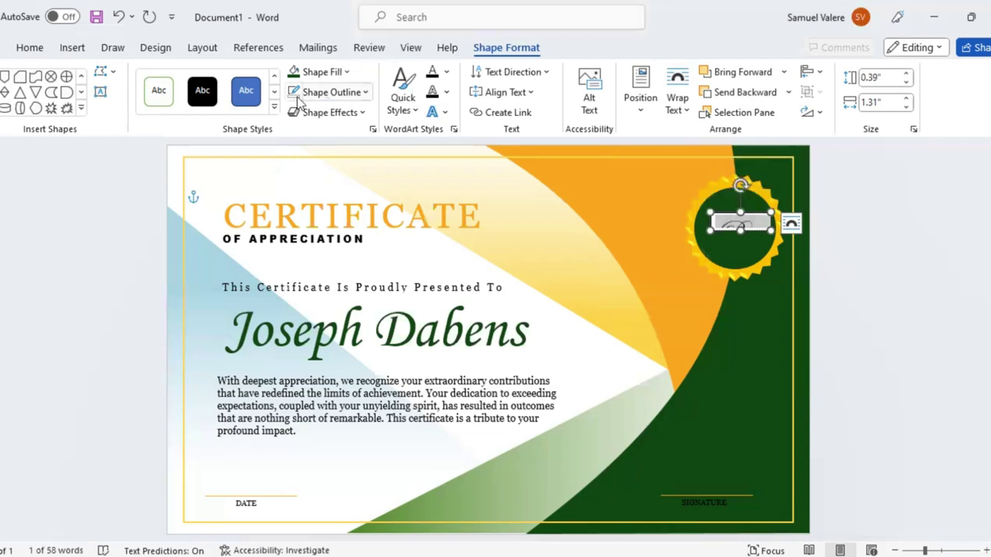
Remove the text box's fill, make it taller, and colour 'Best' orange
click(346, 72)
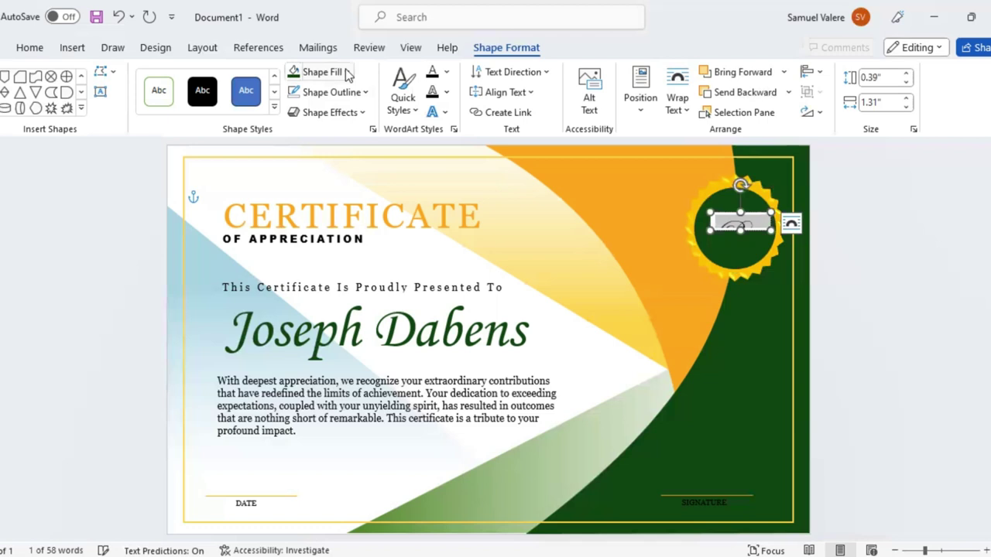
click(305, 294)
click(69, 48)
click(31, 47)
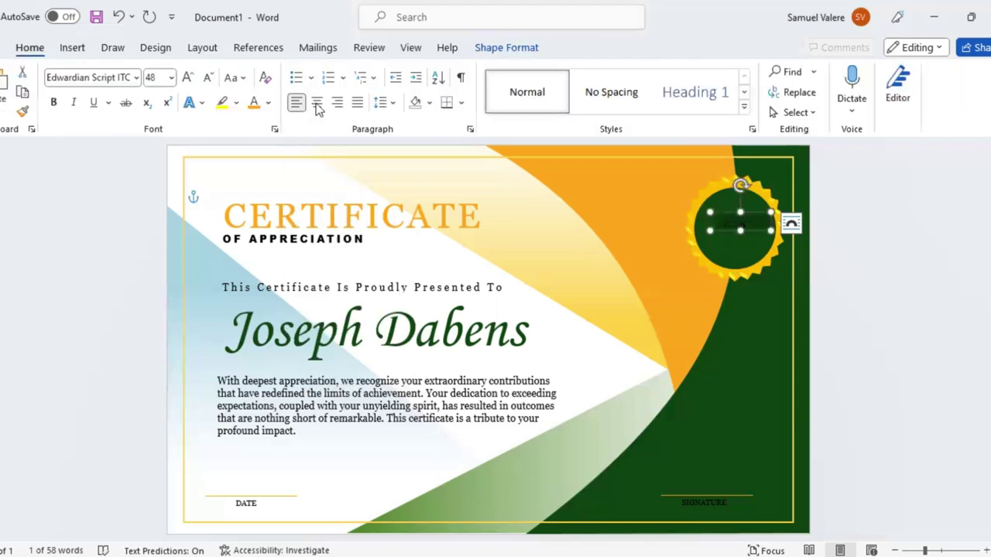
mouse_move(740, 231)
mouse_down()
mouse_move(740, 250)
mouse_move(741, 226)
mouse_up()
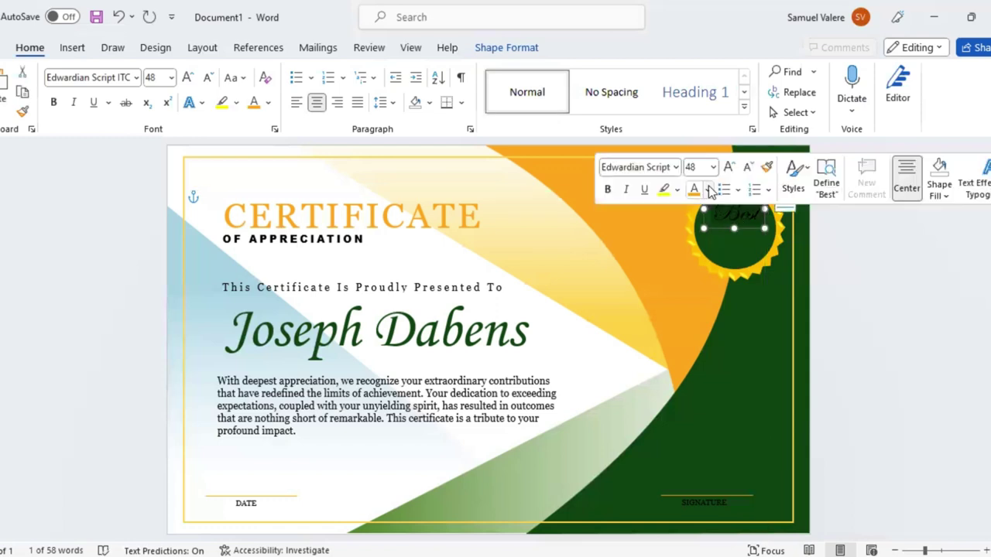
click(707, 190)
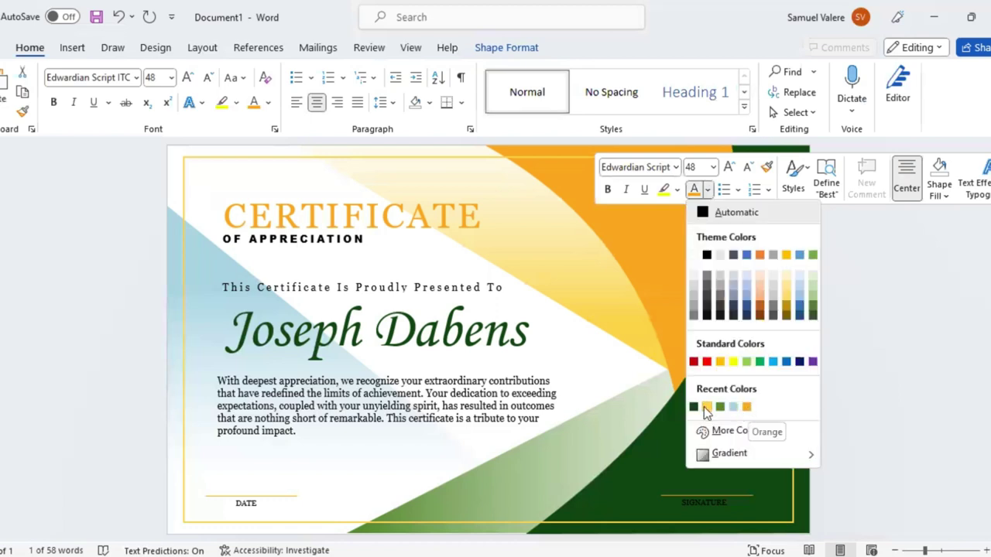
click(746, 408)
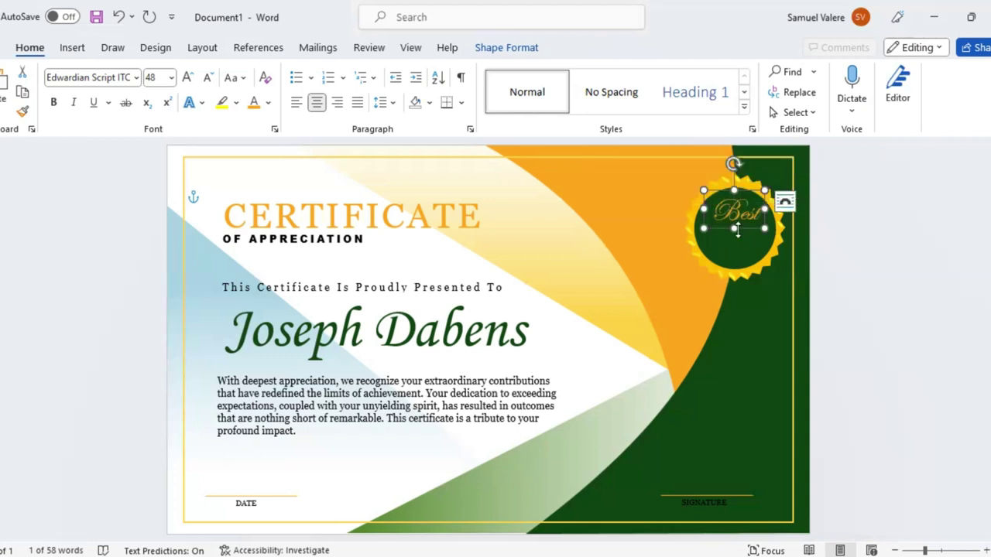
Duplicate the Best text box and change the copy to 'AWARD' in 28 pt Arial Black
drag(744, 241, 747, 245)
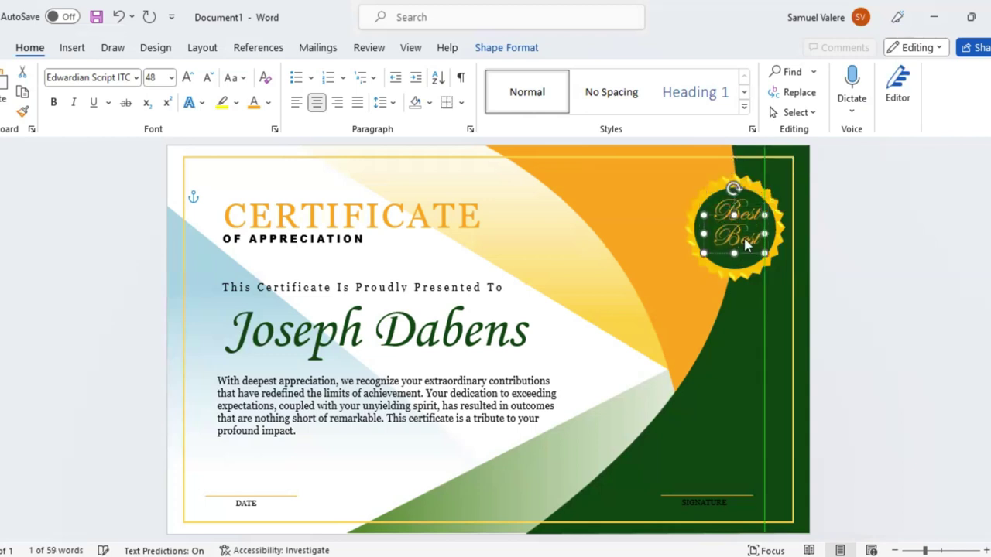
double_click(745, 241)
text(Aw)
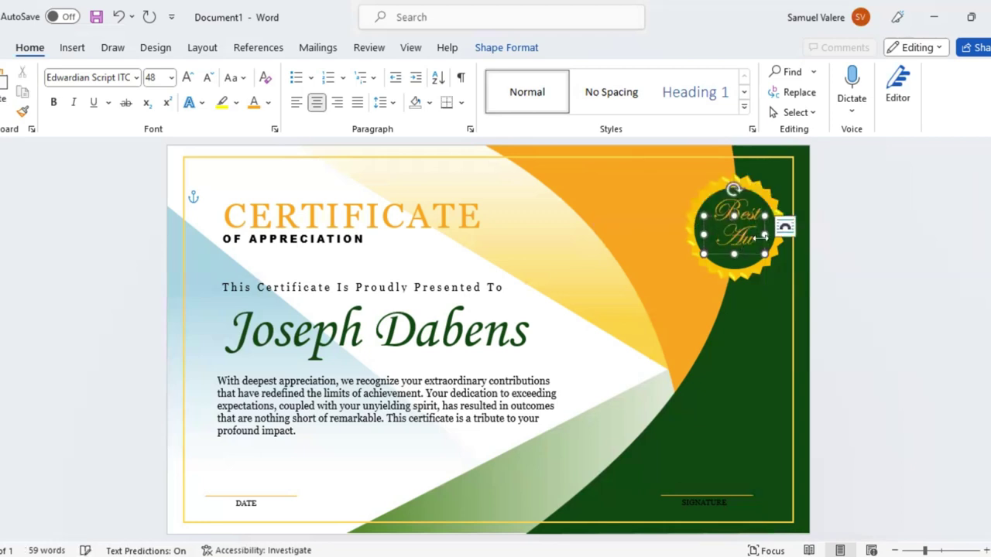
drag(762, 234, 797, 235)
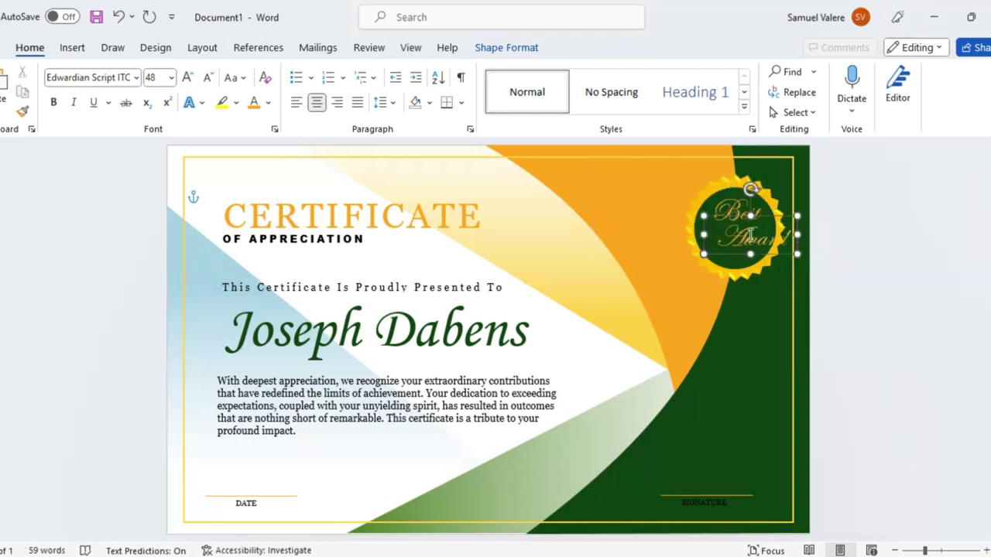
drag(633, 184, 635, 186)
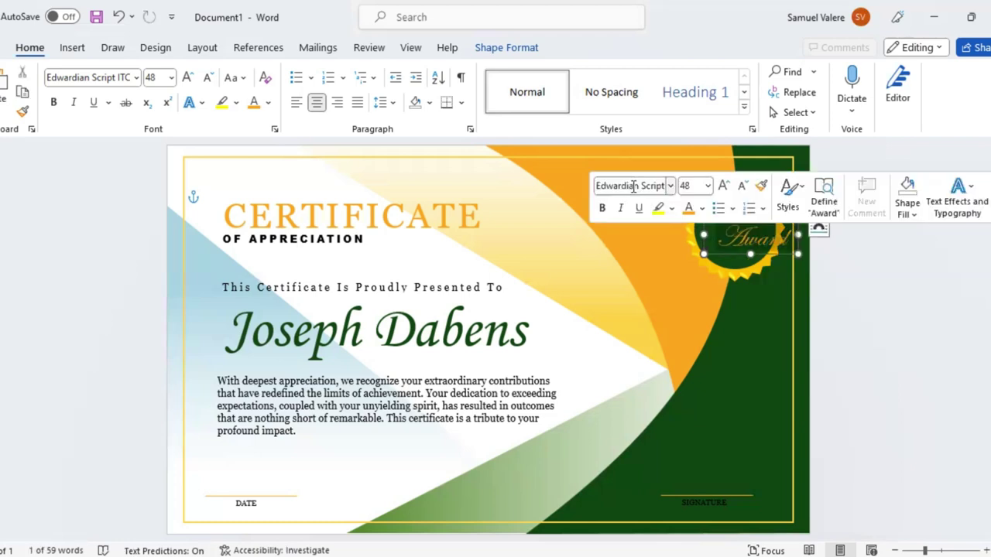
click(631, 186)
text(Arial Black)
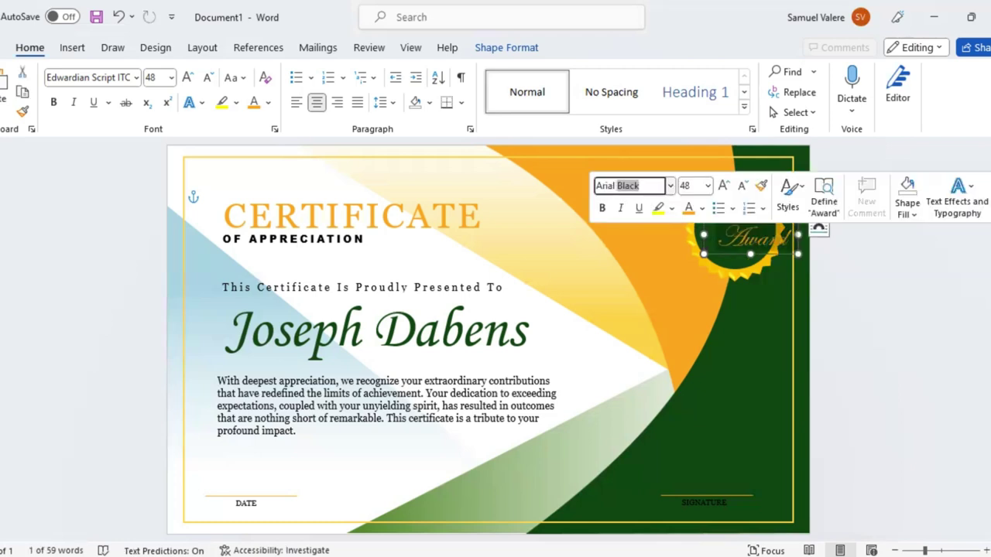
key(Return)
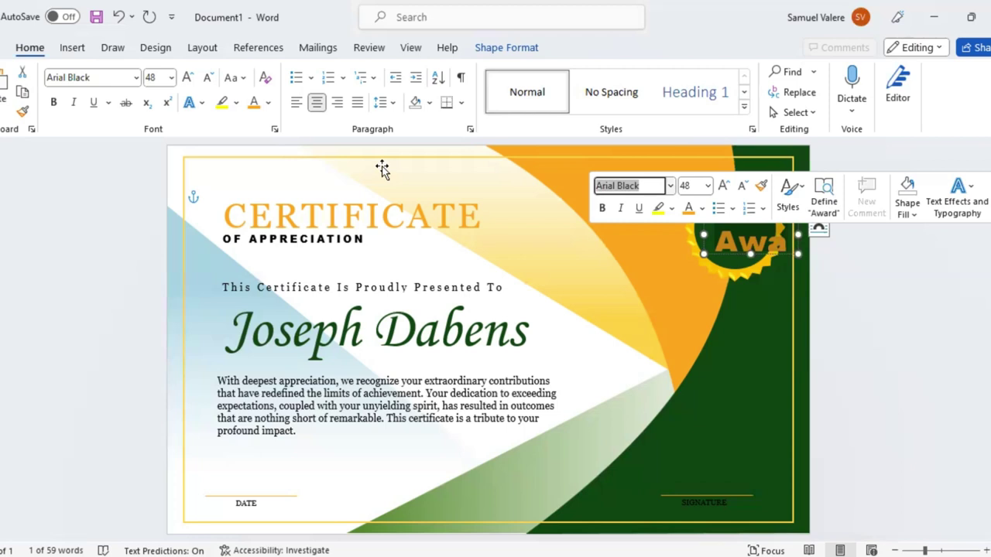
click(209, 78)
click(209, 78)
click(209, 78)
click(209, 78)
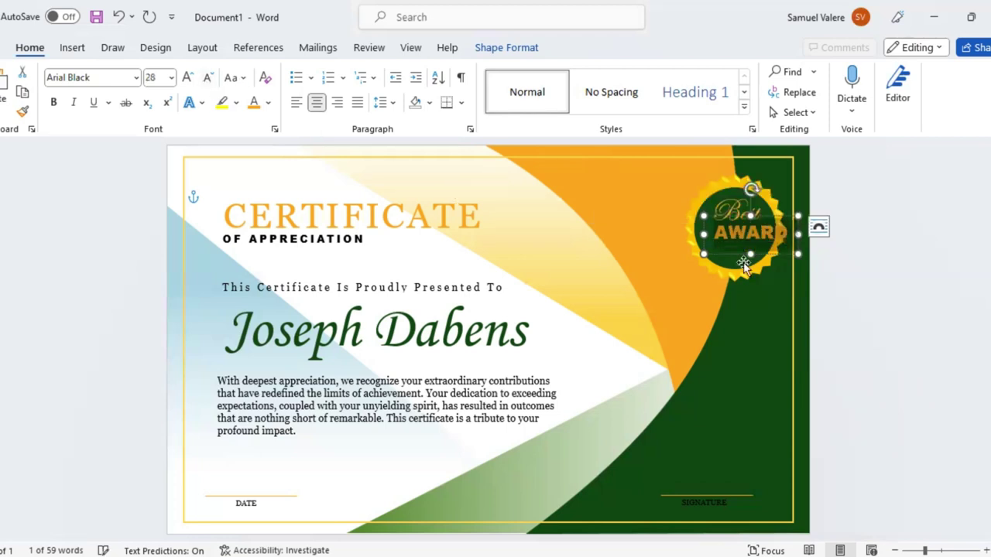
Resize and centre the AWARD text box on the badge beneath 'Best'
drag(744, 257, 728, 257)
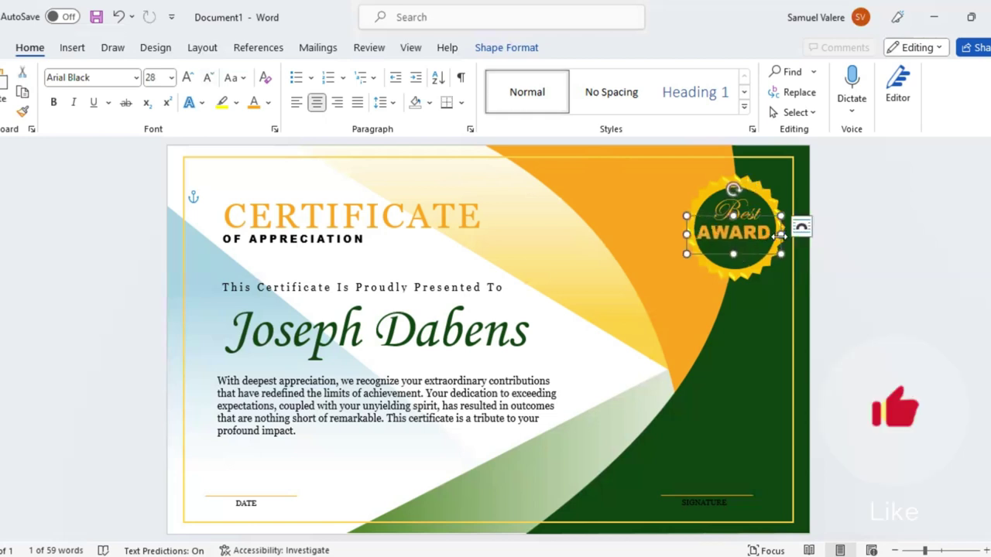
drag(778, 234, 770, 235)
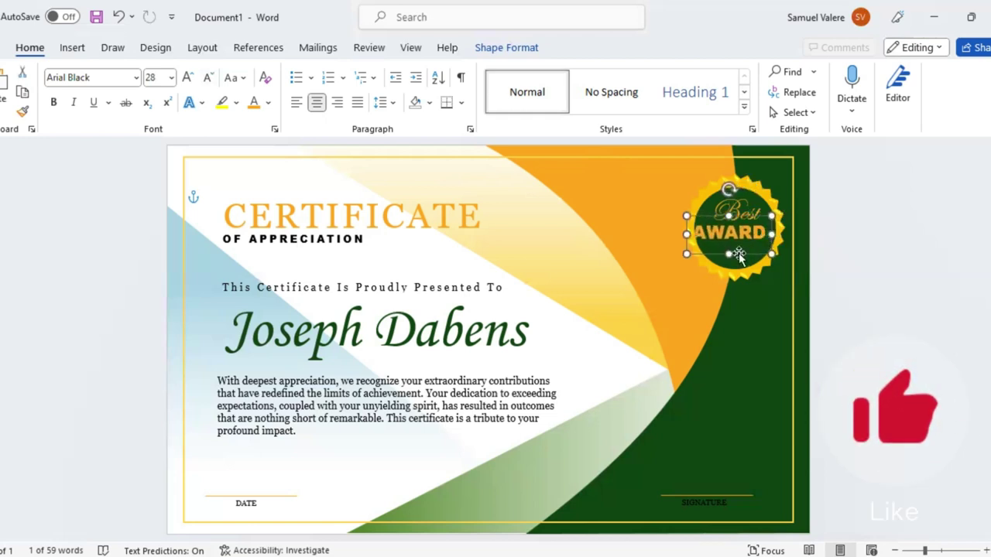
drag(739, 256, 746, 257)
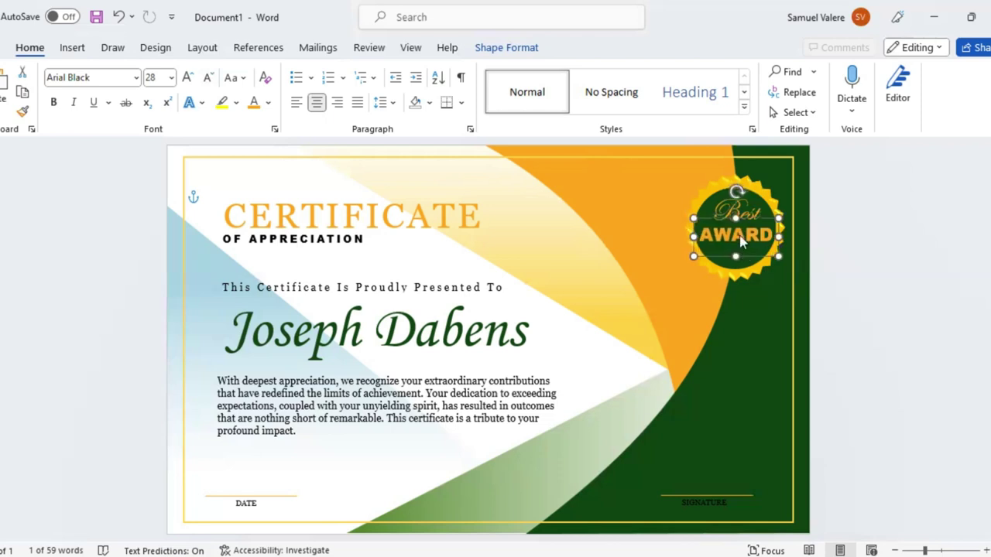
click(749, 267)
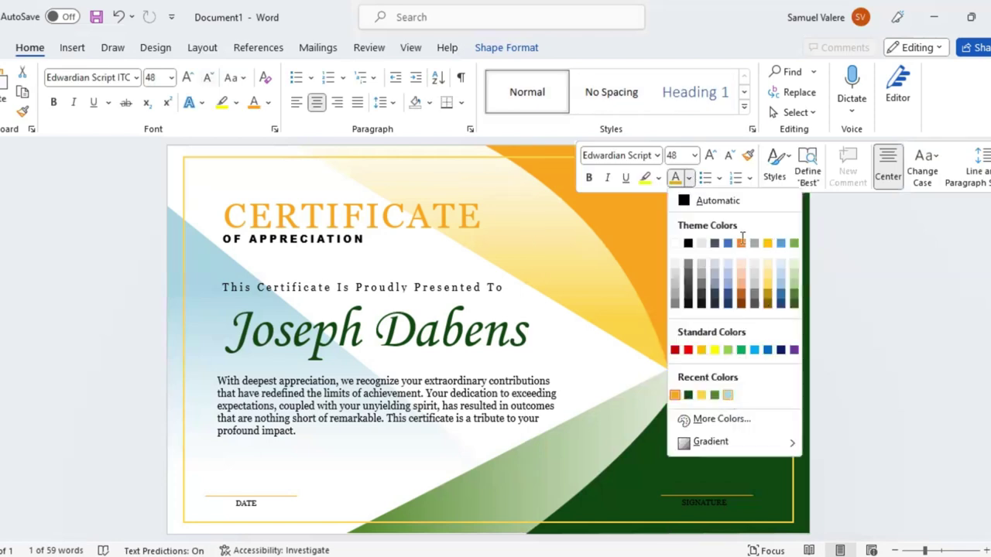
click(746, 262)
click(746, 260)
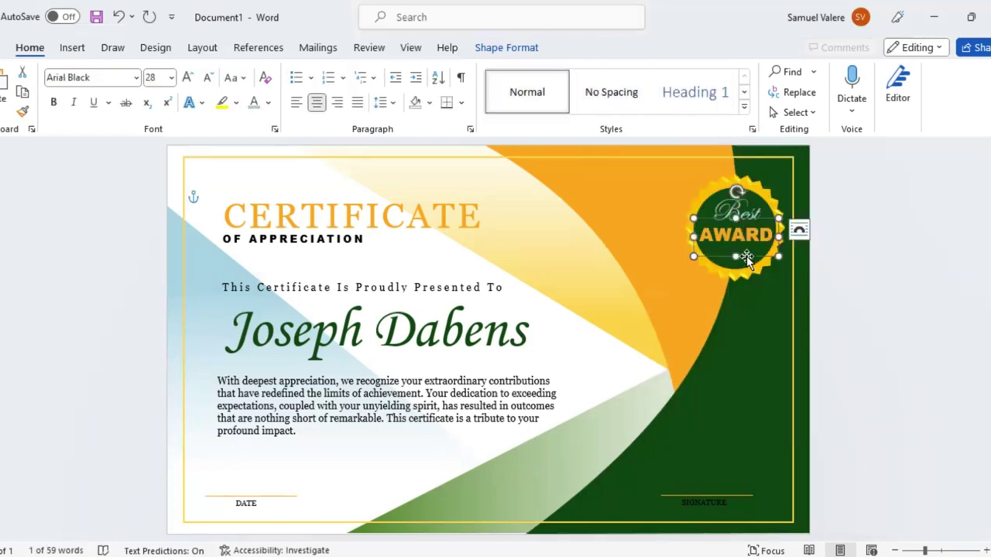
shift+click(746, 211)
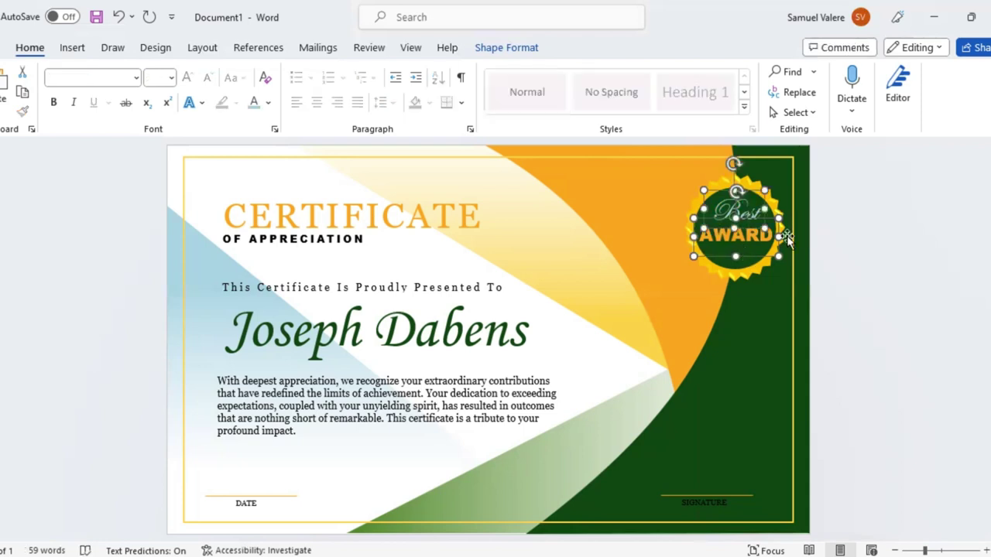
click(799, 350)
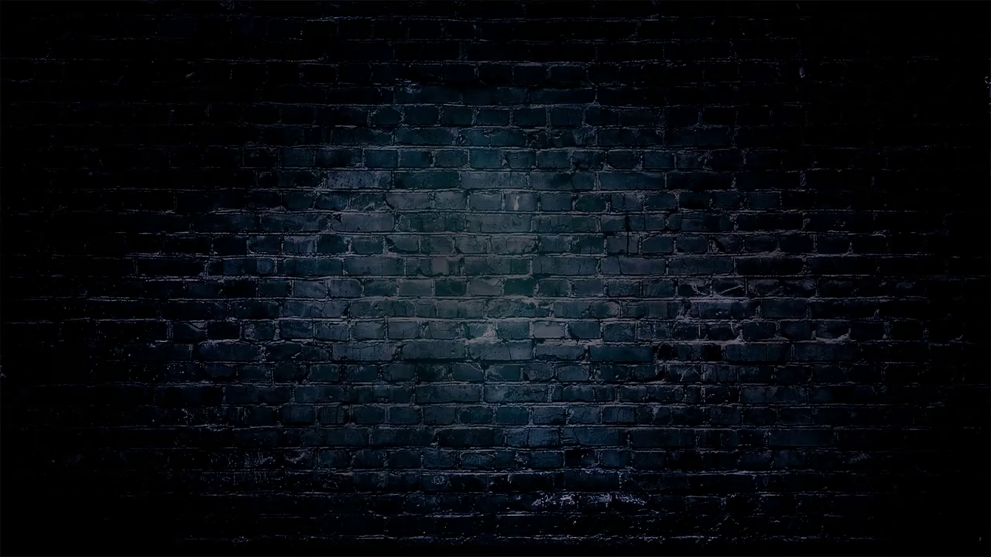